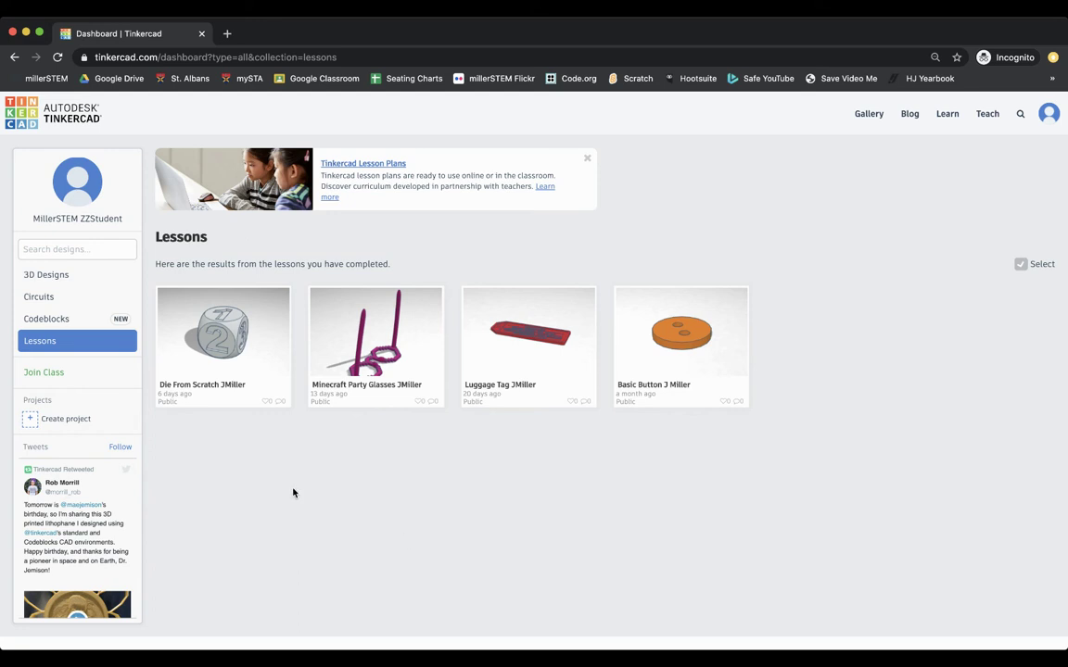
# Step: Open the "Ruler - Cm" lesson from the 3D design lessons in the learning section
pyautogui.click(946, 115)
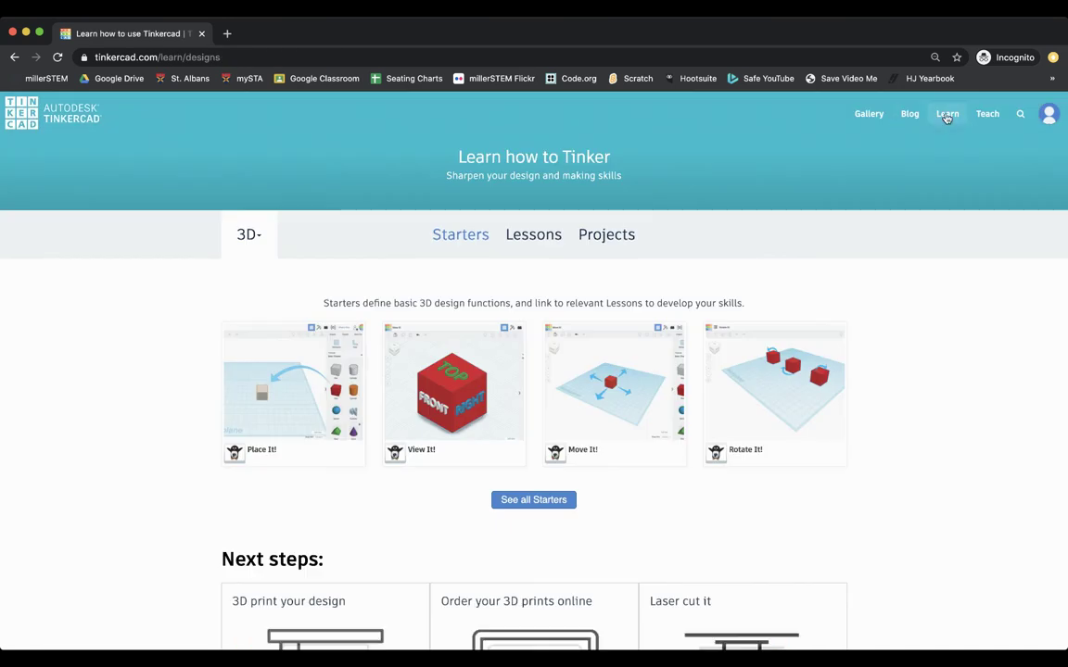
pyautogui.click(537, 236)
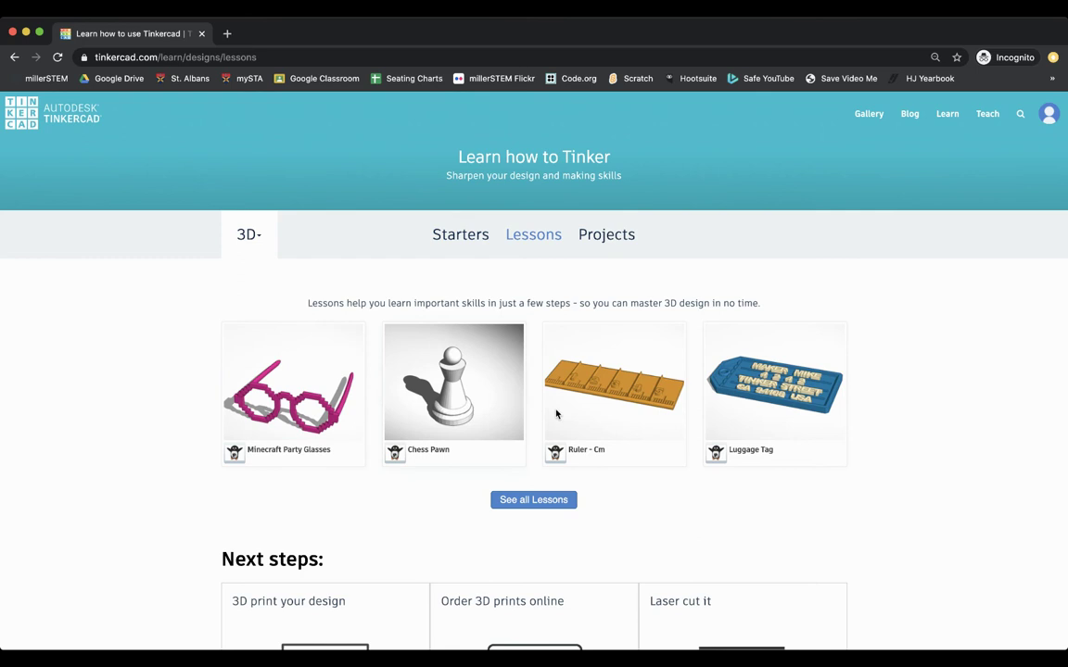
pyautogui.click(618, 384)
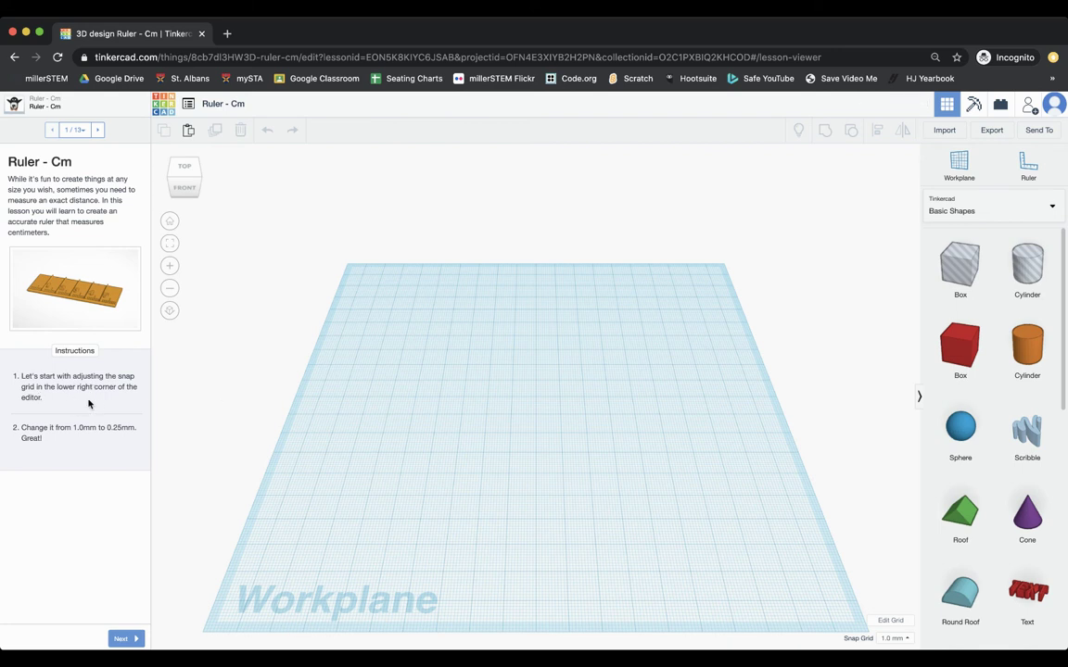
# Step: Set the snap grid to 0.25 mm and advance the lesson to step 2
pyautogui.click(909, 640)
pyautogui.click(895, 560)
pyautogui.click(130, 638)
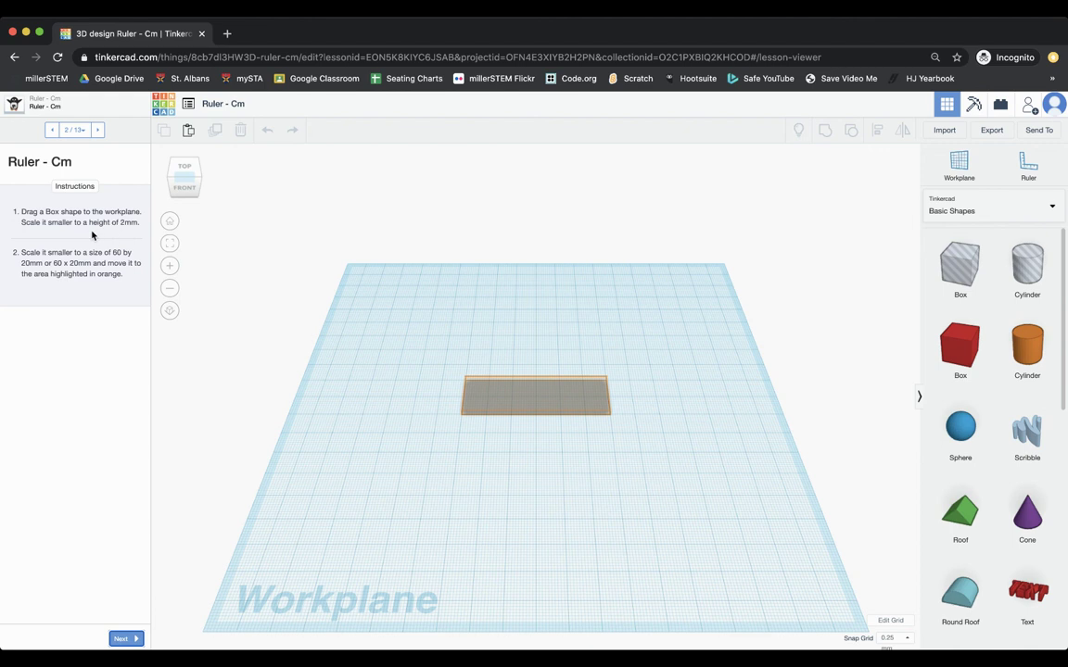
# Step: Place a solid red box on the orange-outlined area of the workplane and set its height to 2 mm
pyautogui.moveTo(959, 345); pyautogui.dragTo(522, 398)
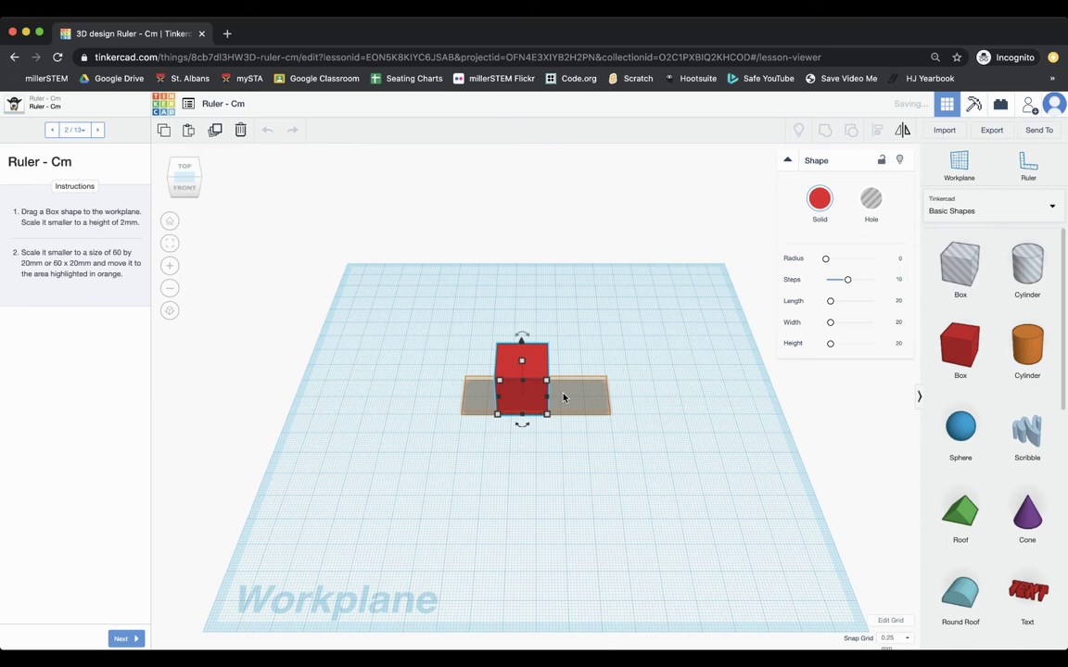
pyautogui.moveTo(705, 464); pyautogui.dragTo(606, 405, button='right')
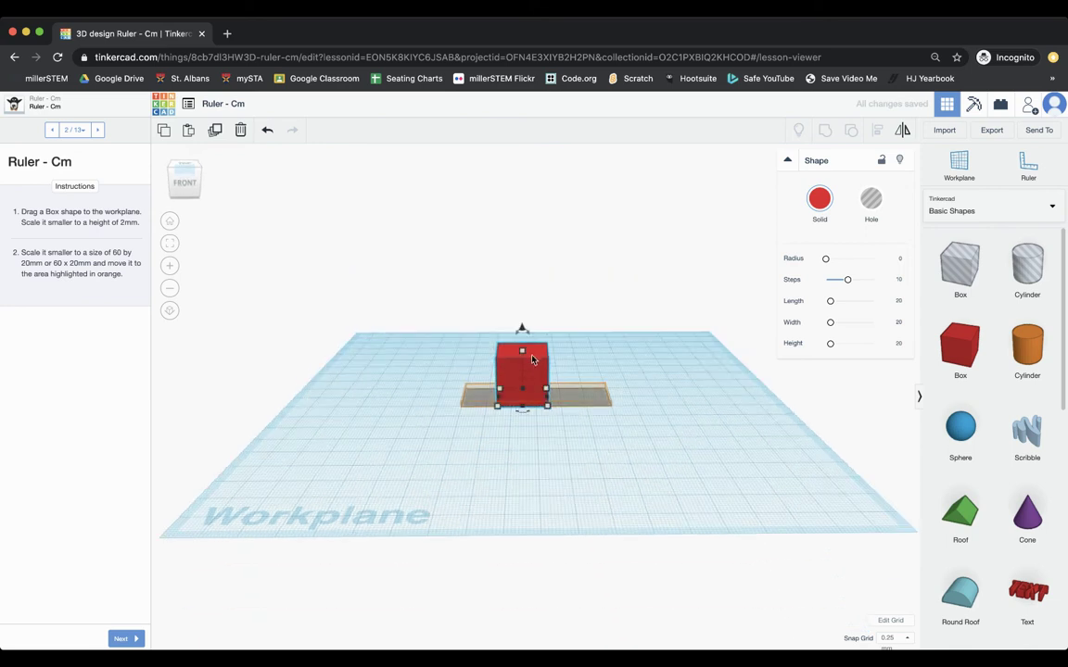
pyautogui.moveTo(520, 355)
pyautogui.click(574, 375)
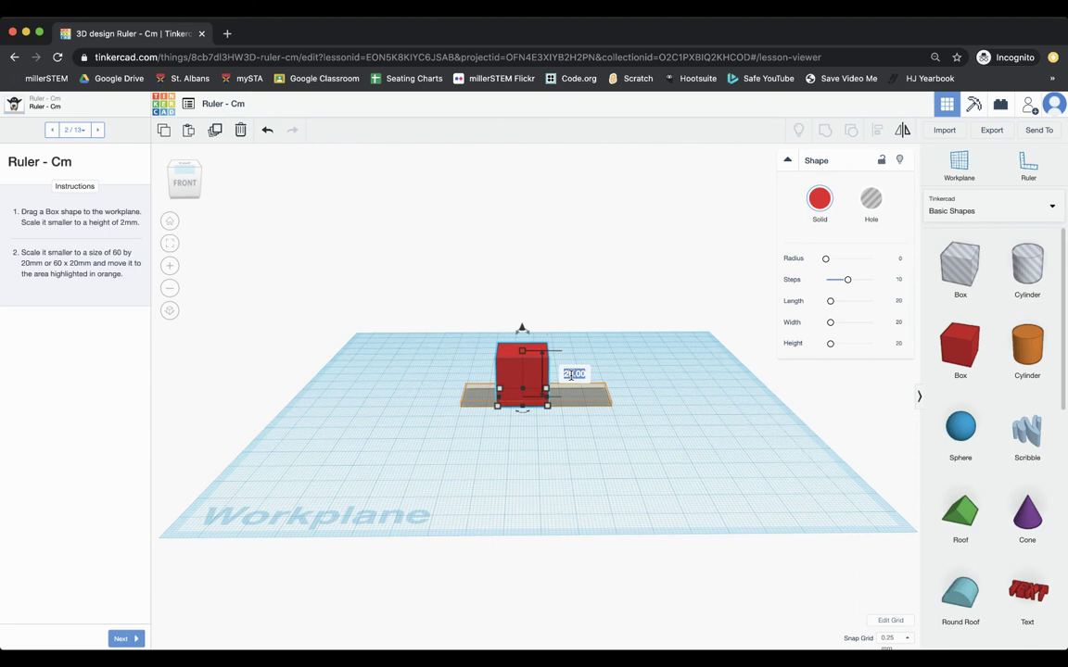
pyautogui.write('2')
pyautogui.press('Return')
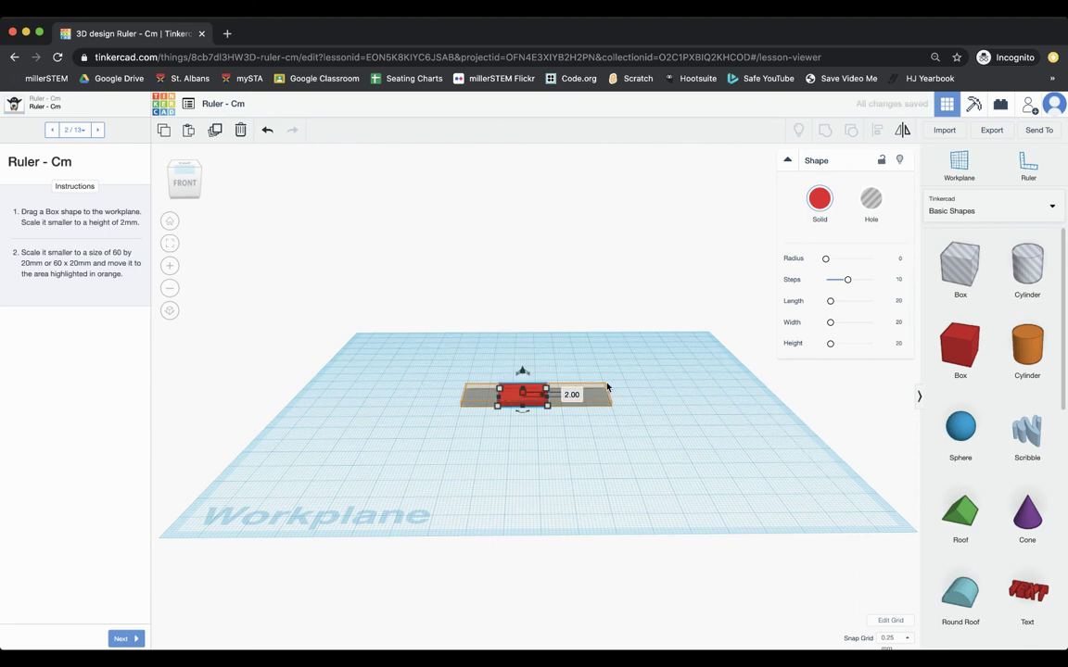
# Step: Lengthen the red box to 60 mm along the orange outline and move it to fill the outlined area
pyautogui.click(589, 433)
pyautogui.moveTo(589, 433)
pyautogui.mouseDown(button='right')
pyautogui.moveTo(625, 496)
pyautogui.moveTo(593, 429)
pyautogui.moveTo(590, 444)
pyautogui.mouseUp(button='right')
pyautogui.click(522, 397)
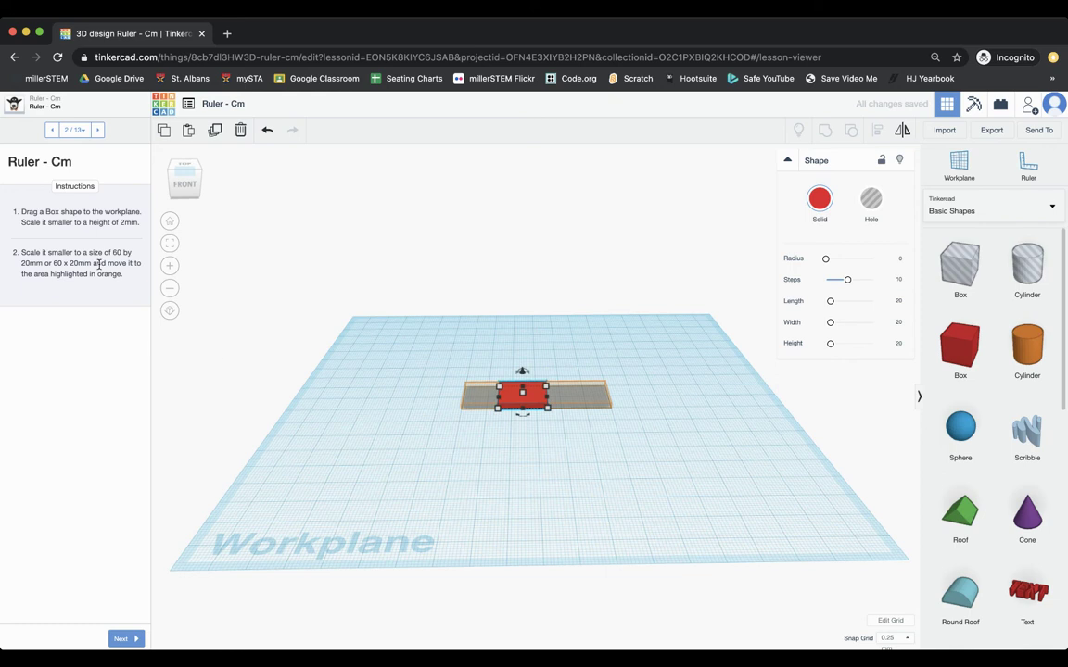
pyautogui.click(561, 464)
pyautogui.moveTo(561, 464); pyautogui.dragTo(564, 506, button='right')
pyautogui.click(538, 410)
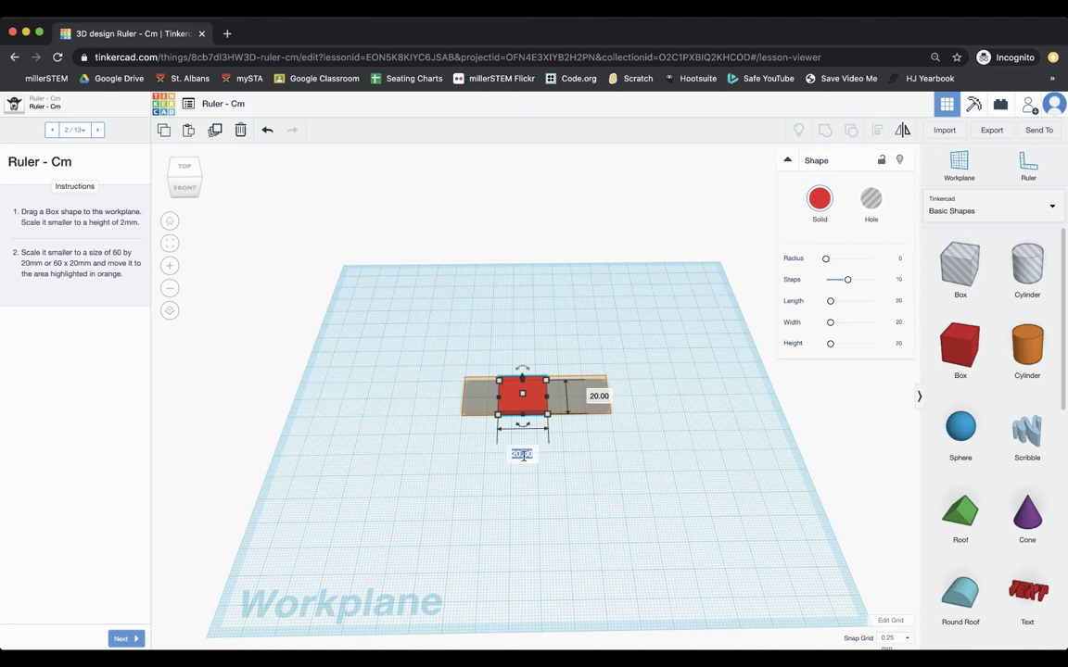
pyautogui.scroll(-3, 523, 463)
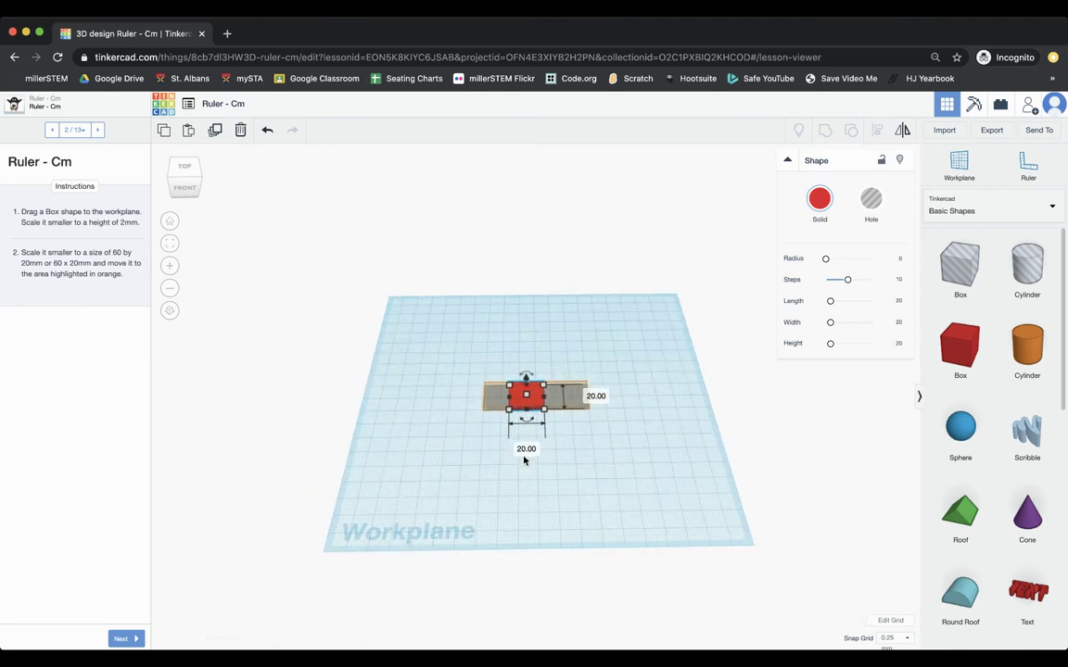
pyautogui.click(525, 449)
pyautogui.write('60')
pyautogui.press('Return')
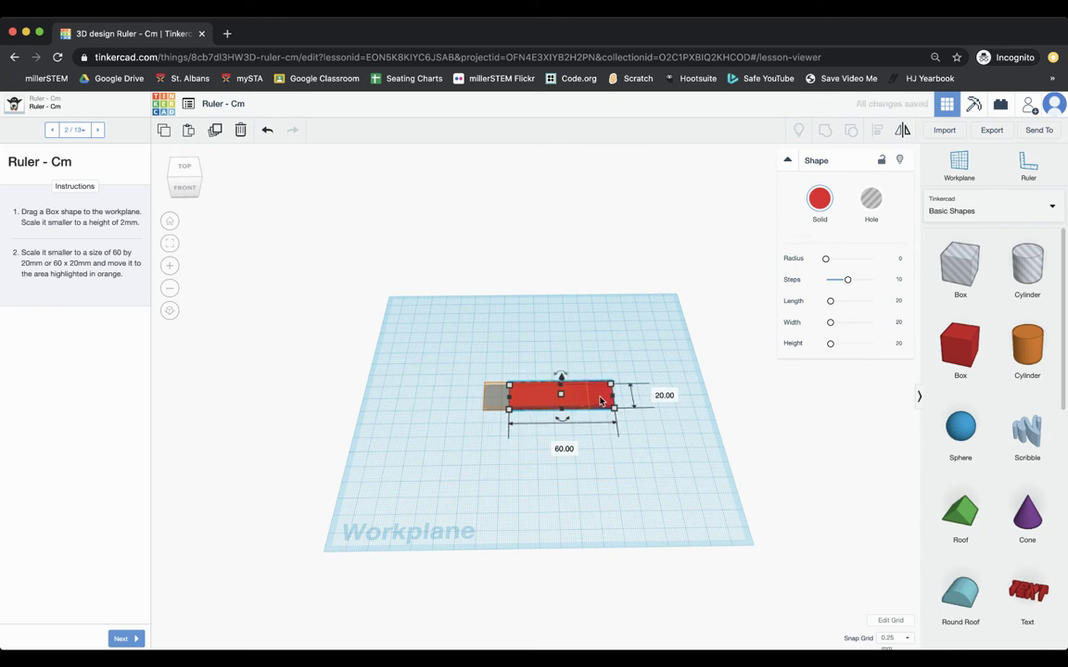
pyautogui.moveTo(600, 401); pyautogui.dragTo(574, 400)
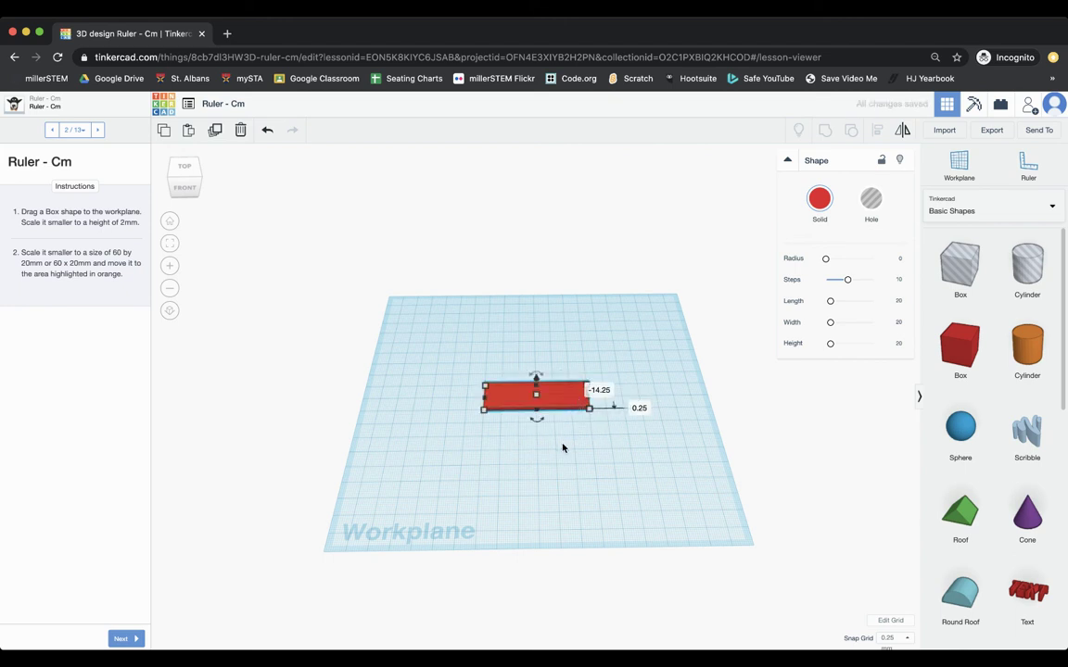
# Step: Check the box's fit against the orange outline from the side and front, and advance the lesson to step 3
pyautogui.scroll(5, 563, 446)
pyautogui.moveTo(596, 493); pyautogui.dragTo(802, 428, button='right')
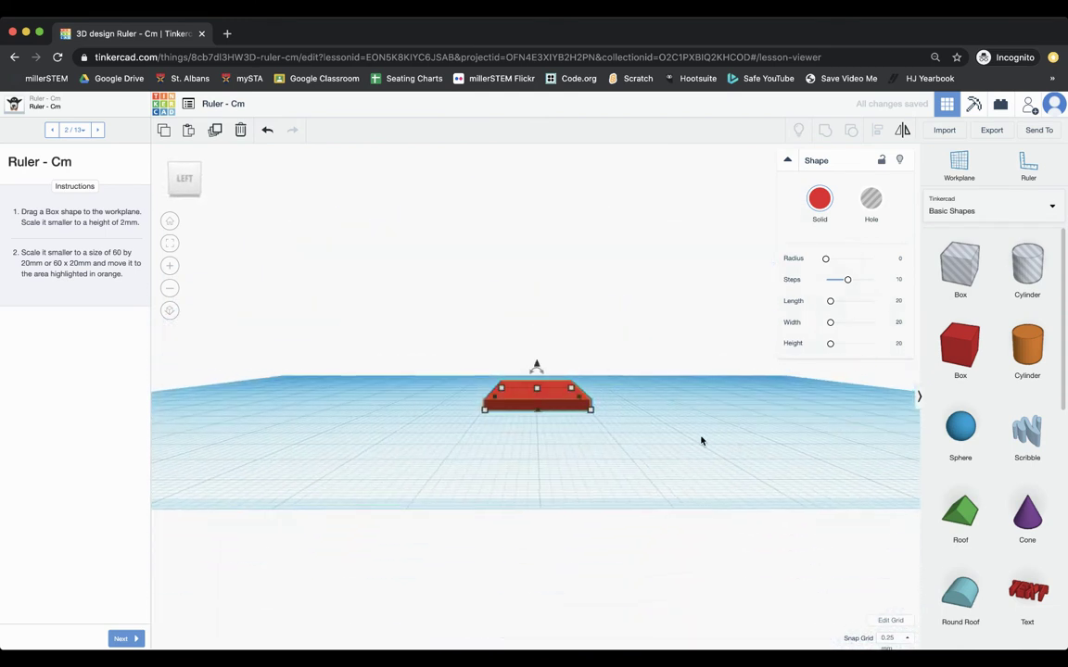
pyautogui.scroll(5, 701, 441)
pyautogui.moveTo(720, 445); pyautogui.dragTo(706, 435, button='right')
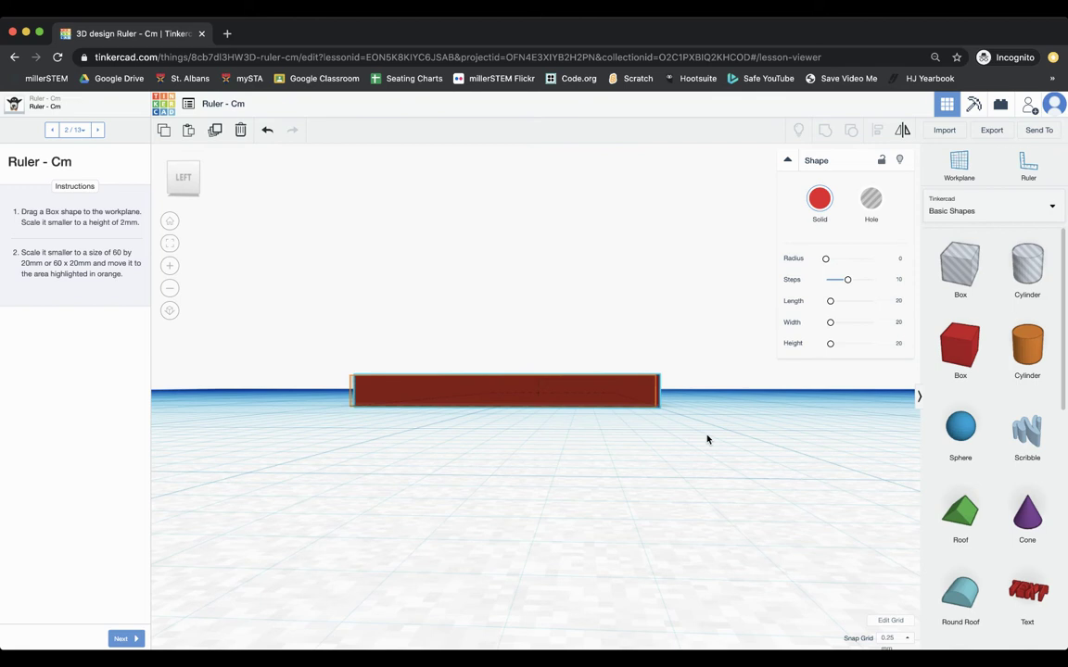
pyautogui.scroll(-2, 708, 439)
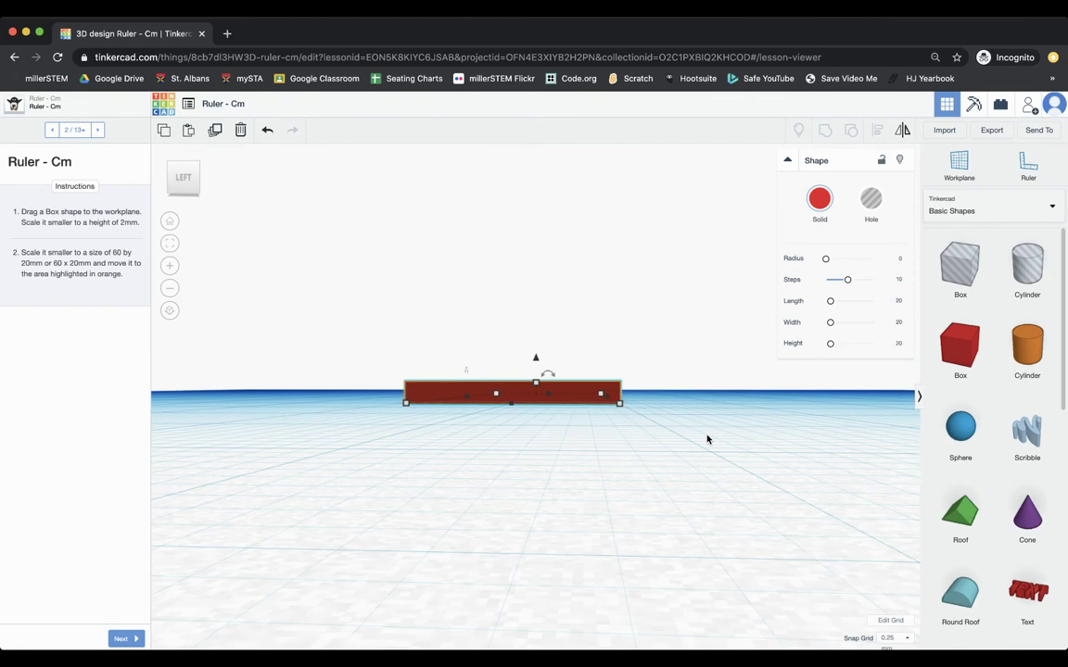
pyautogui.moveTo(702, 439); pyautogui.dragTo(454, 492, button='right')
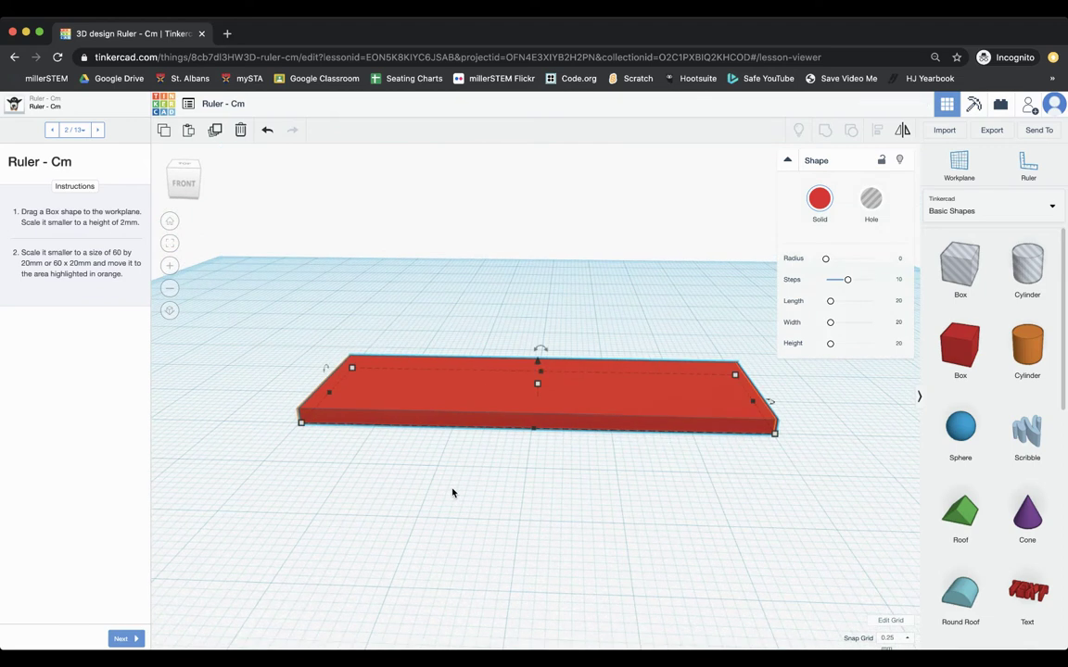
pyautogui.moveTo(494, 472); pyautogui.dragTo(508, 537, button='right')
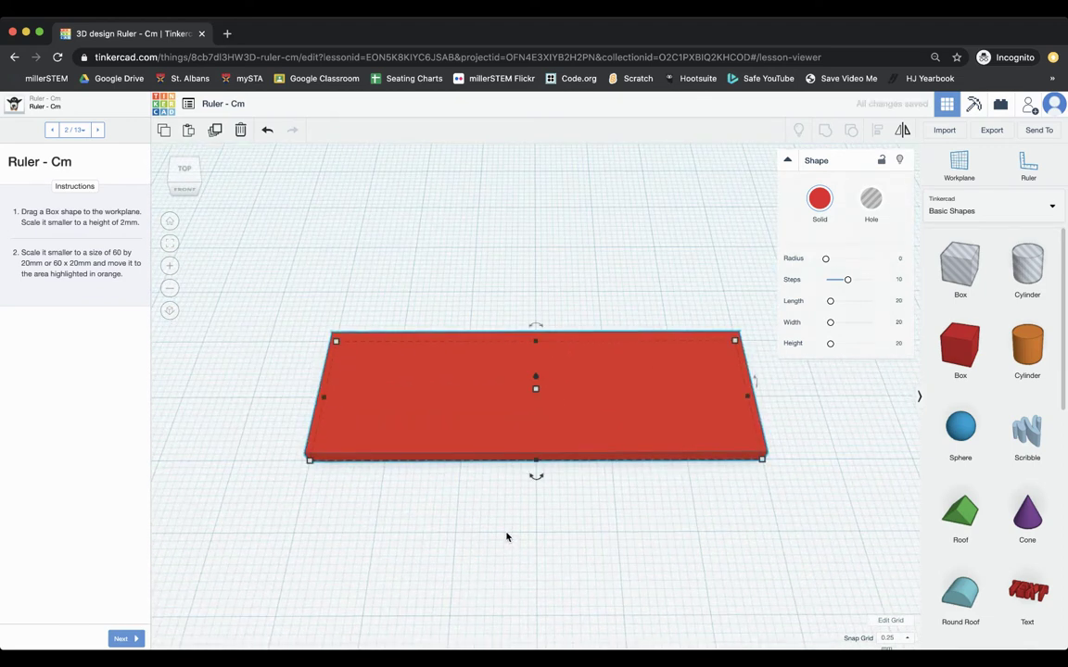
pyautogui.click(121, 640)
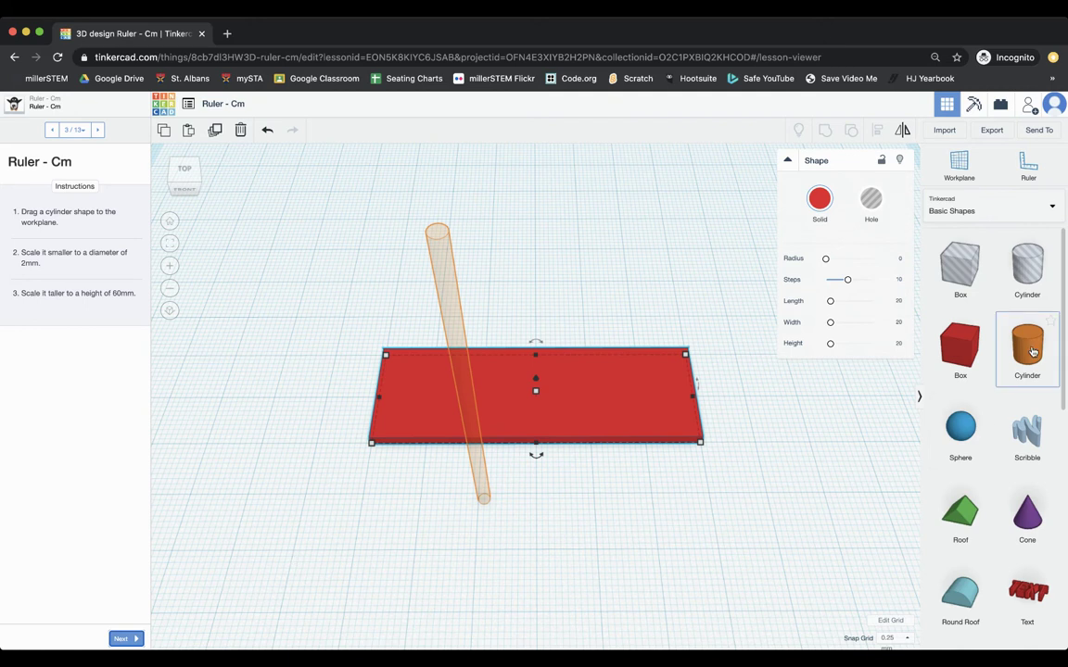
# Step: Place a solid orange cylinder at the front edge of the red box and set its base to 2 by 2 mm
pyautogui.moveTo(1033, 351); pyautogui.dragTo(563, 501)
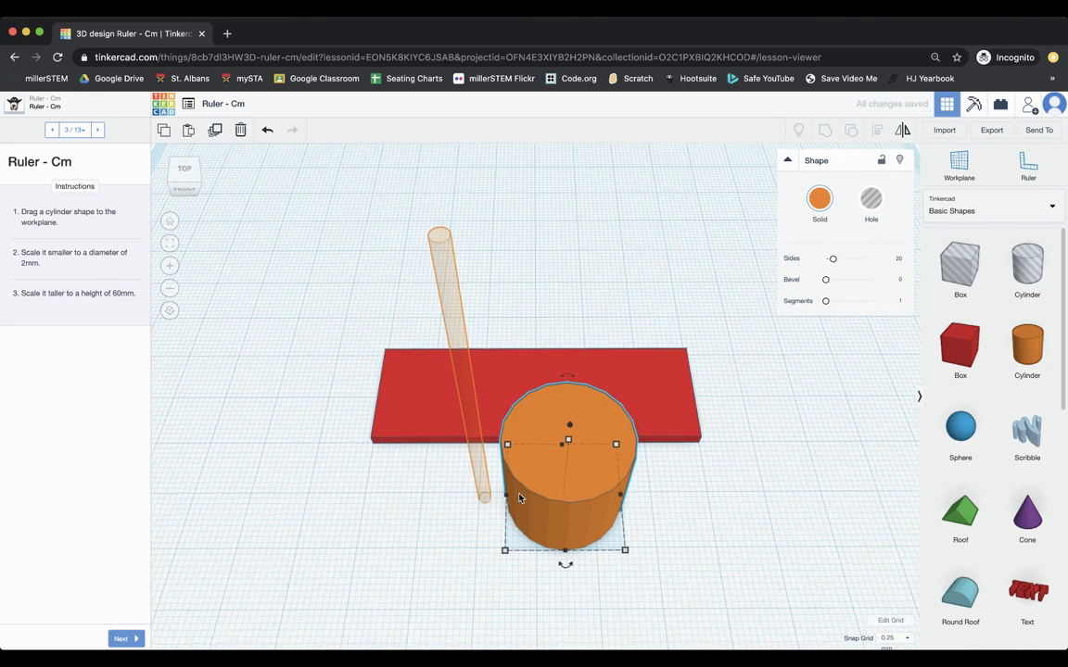
pyautogui.scroll(-2, 519, 499)
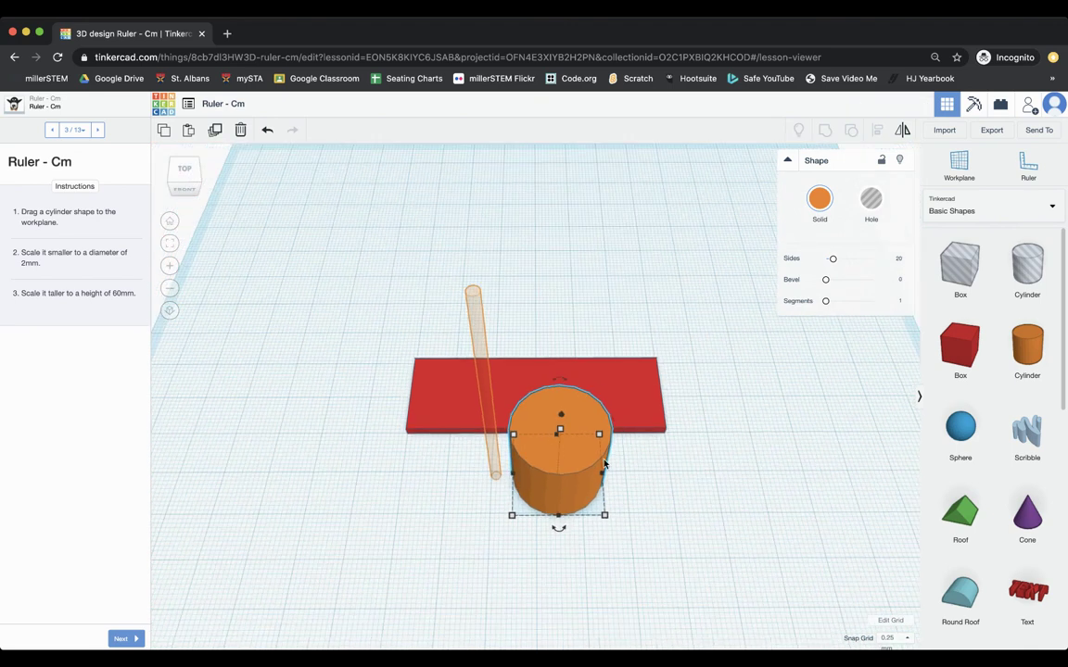
pyautogui.moveTo(605, 514)
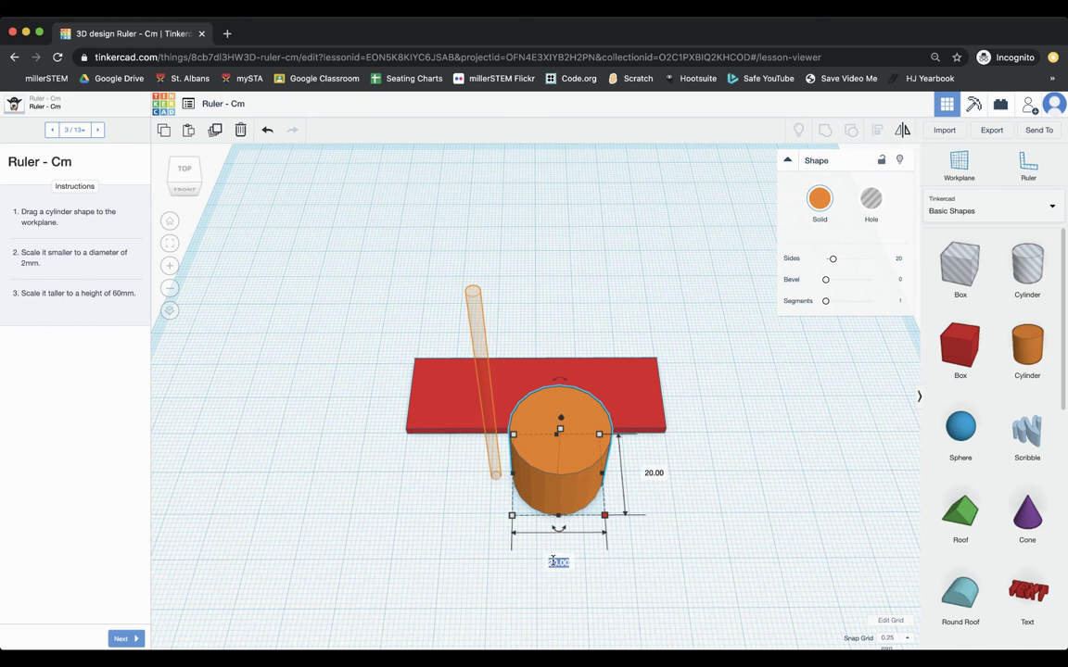
pyautogui.scroll(-3, 554, 564)
pyautogui.click(546, 507)
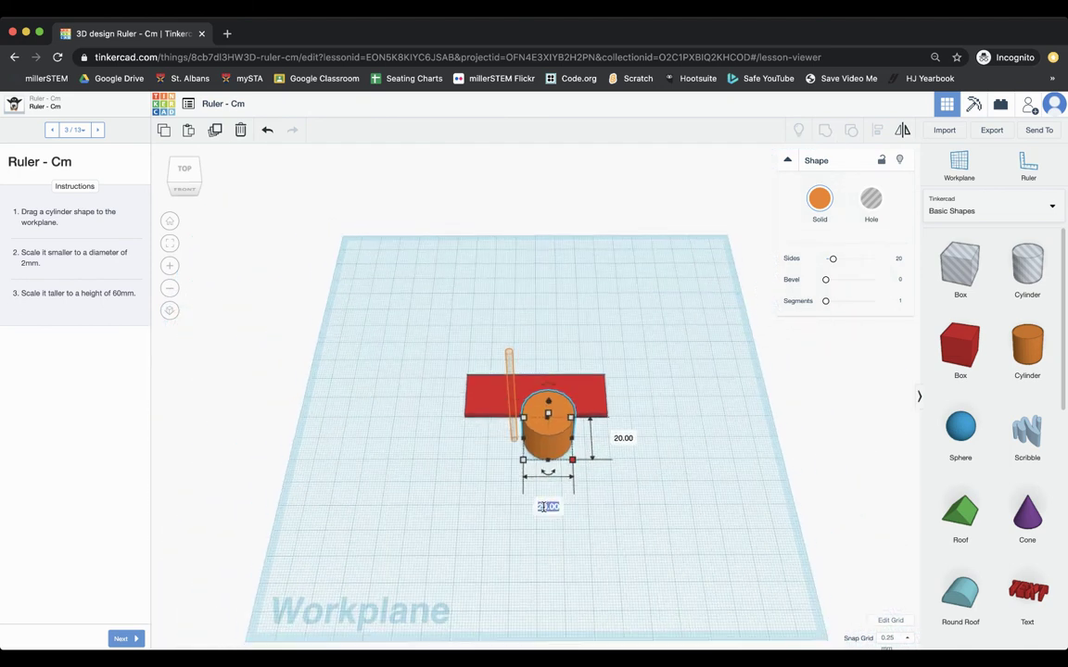
pyautogui.write('2')
pyautogui.press('Return')
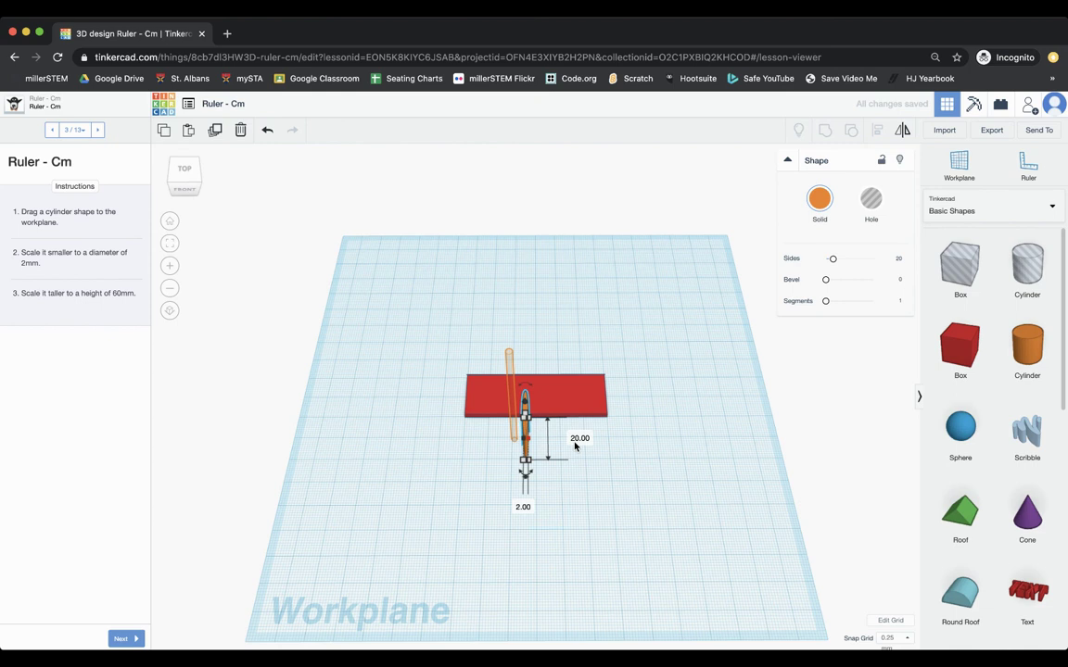
pyautogui.click(578, 439)
pyautogui.write('2')
pyautogui.press('Return')
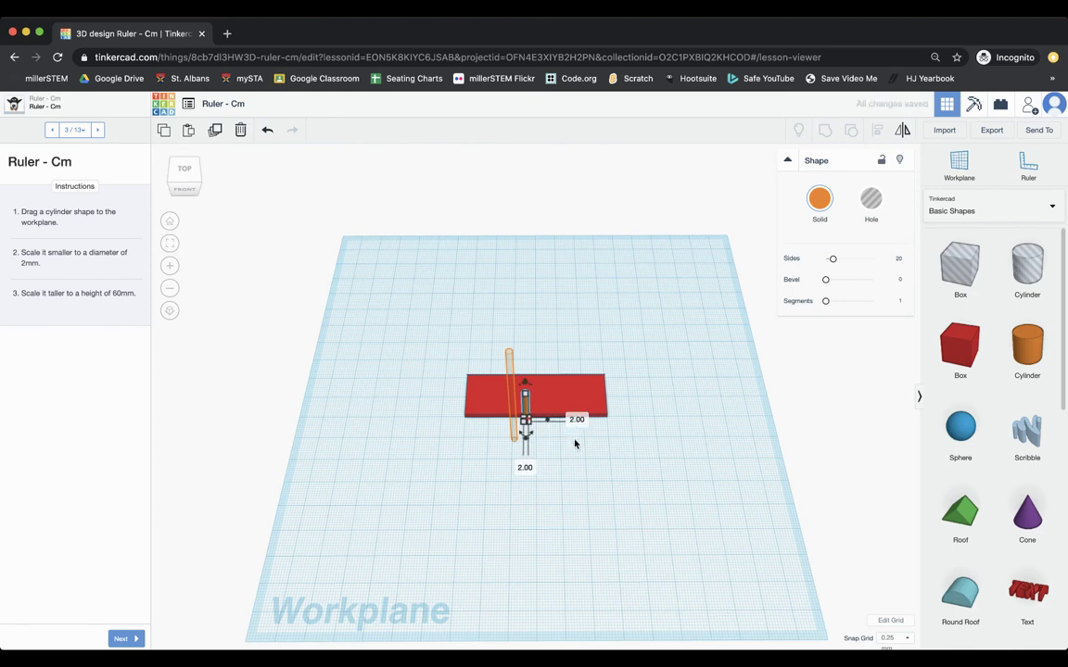
# Step: Set the thin orange cylinder's height to 60 mm
pyautogui.scroll(5, 650, 446)
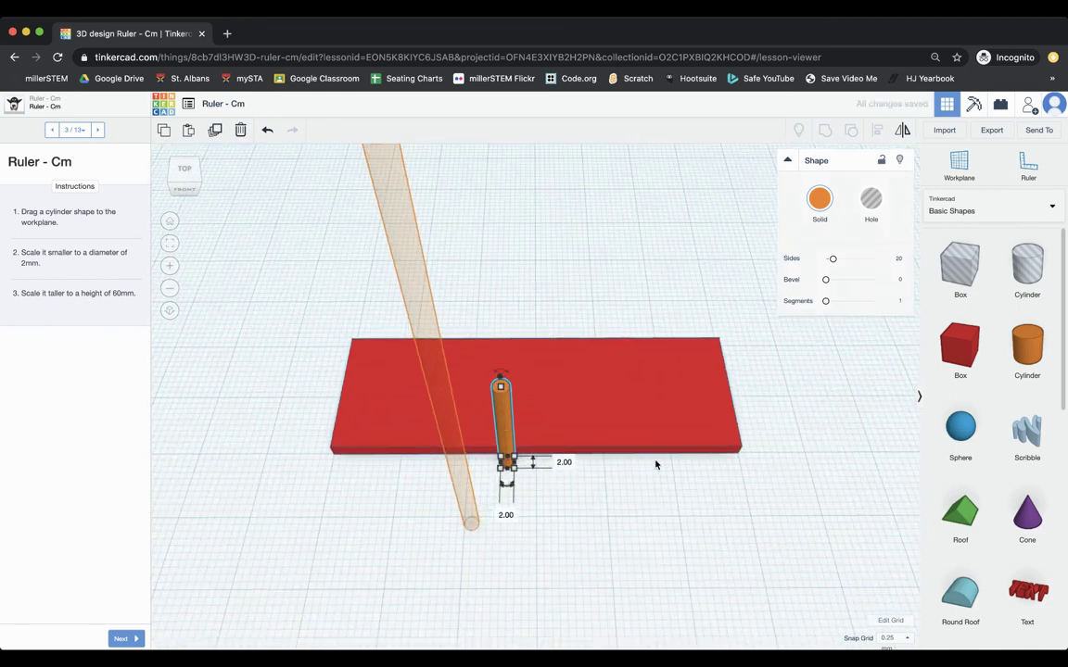
pyautogui.moveTo(628, 505); pyautogui.dragTo(445, 384, button='right')
pyautogui.moveTo(517, 285)
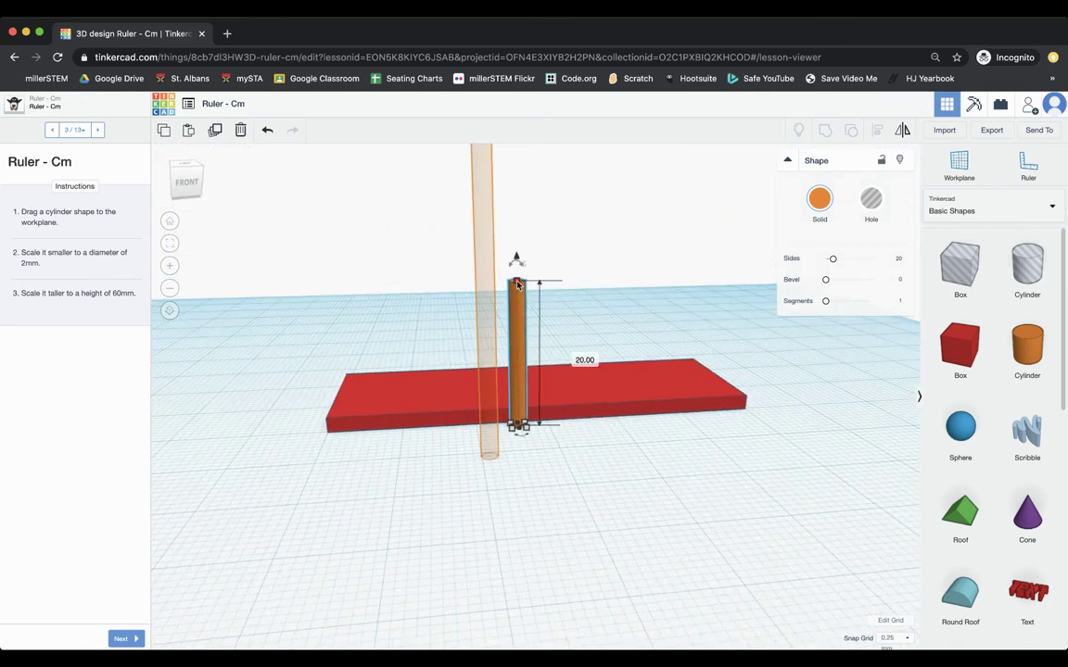
pyautogui.click(575, 357)
pyautogui.write('60')
pyautogui.press('Return')
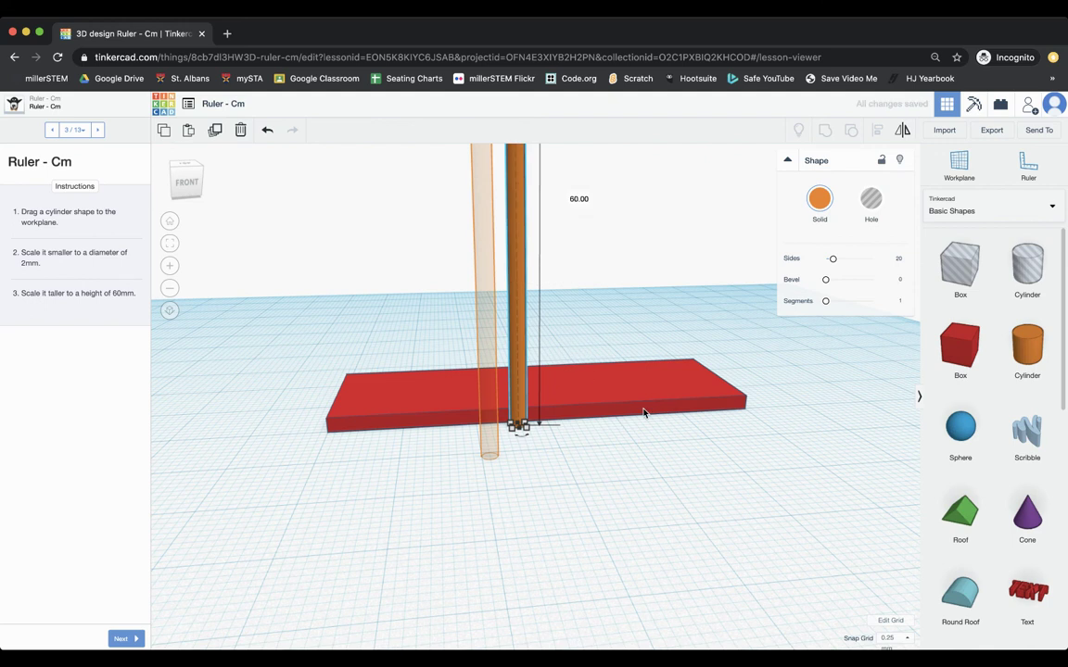
# Step: Nudge the orange cylinder forward and sideways onto its highlighted outline, and advance the lesson to step 4
pyautogui.moveTo(642, 409); pyautogui.dragTo(640, 504, button='right')
pyautogui.scroll(-5, 639, 503)
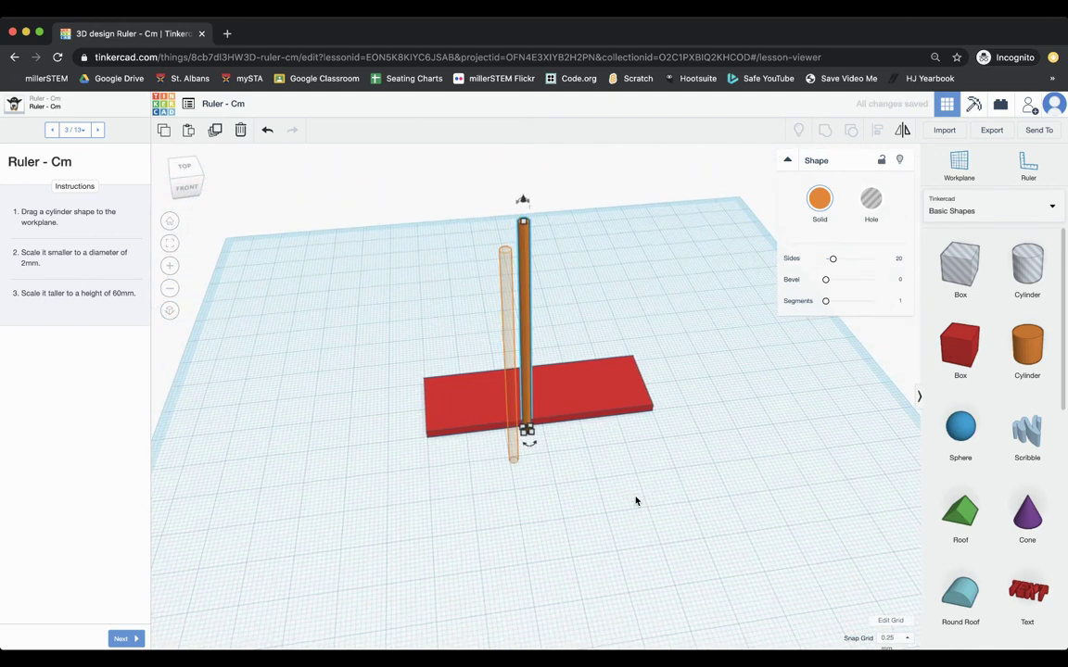
pyautogui.press('Down')
pyautogui.press('Down')
pyautogui.press('Down')
pyautogui.press('Down')
pyautogui.press('Down')
pyautogui.press('Down')
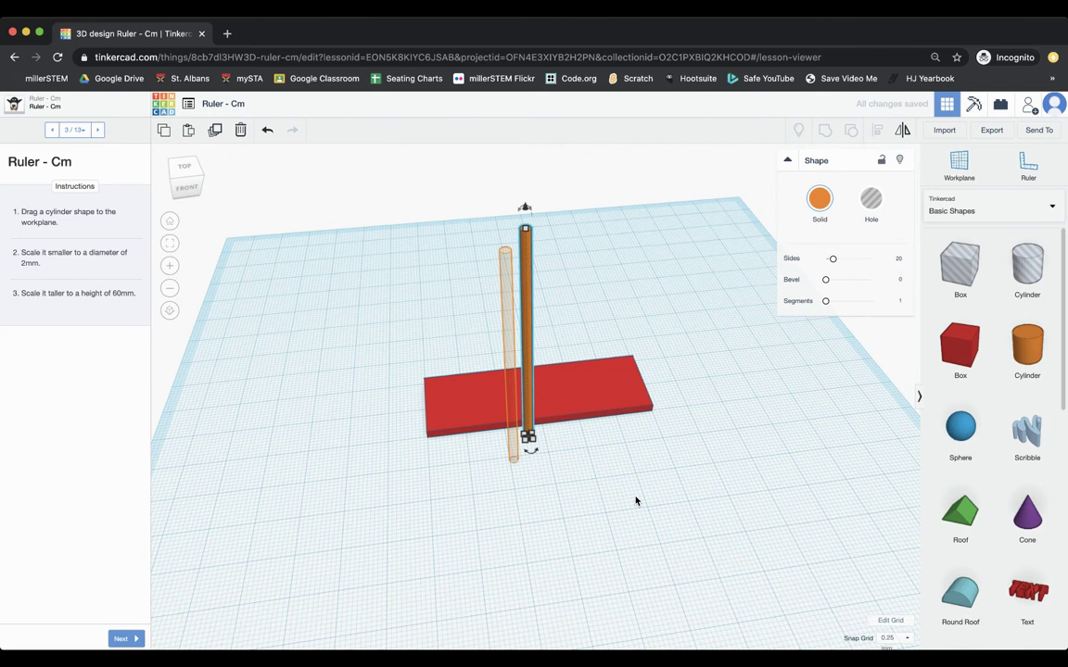
pyautogui.press('Left')
pyautogui.press('Left')
pyautogui.press('Left')
pyautogui.press('Left')
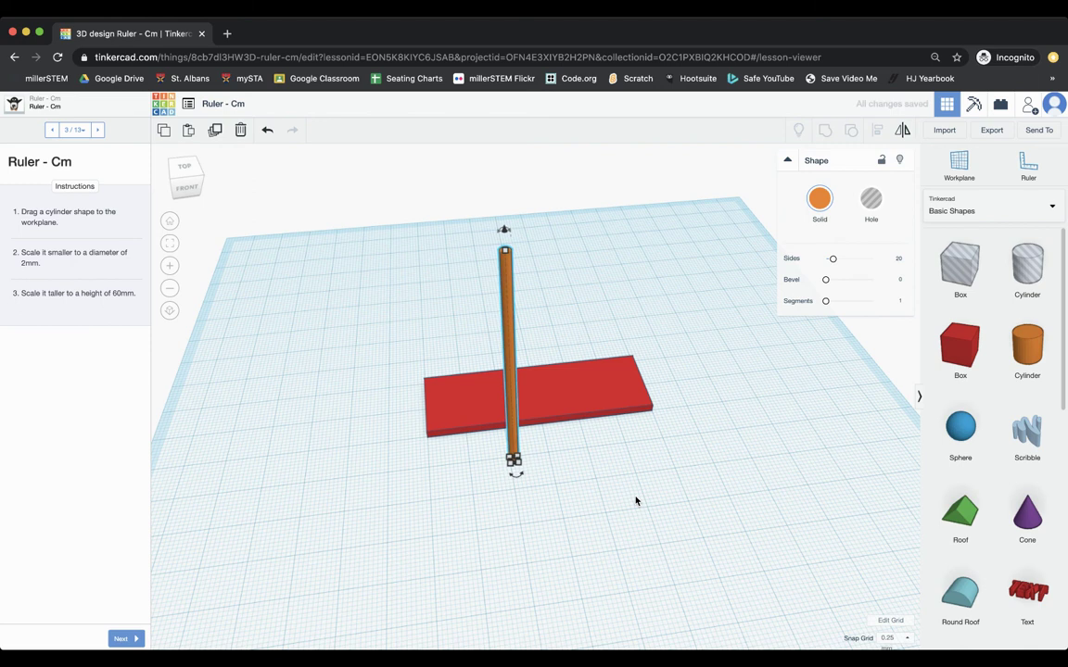
pyautogui.moveTo(662, 485)
pyautogui.mouseDown(button='right')
pyautogui.moveTo(663, 560)
pyautogui.moveTo(681, 486)
pyautogui.moveTo(662, 475)
pyautogui.mouseUp(button='right')
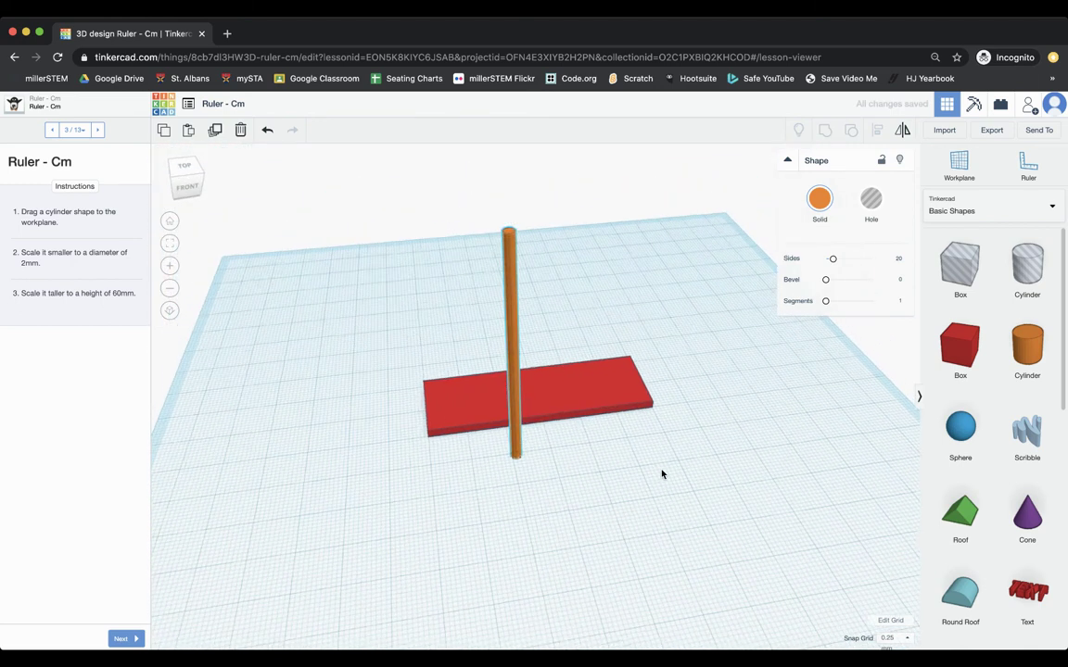
pyautogui.click(124, 640)
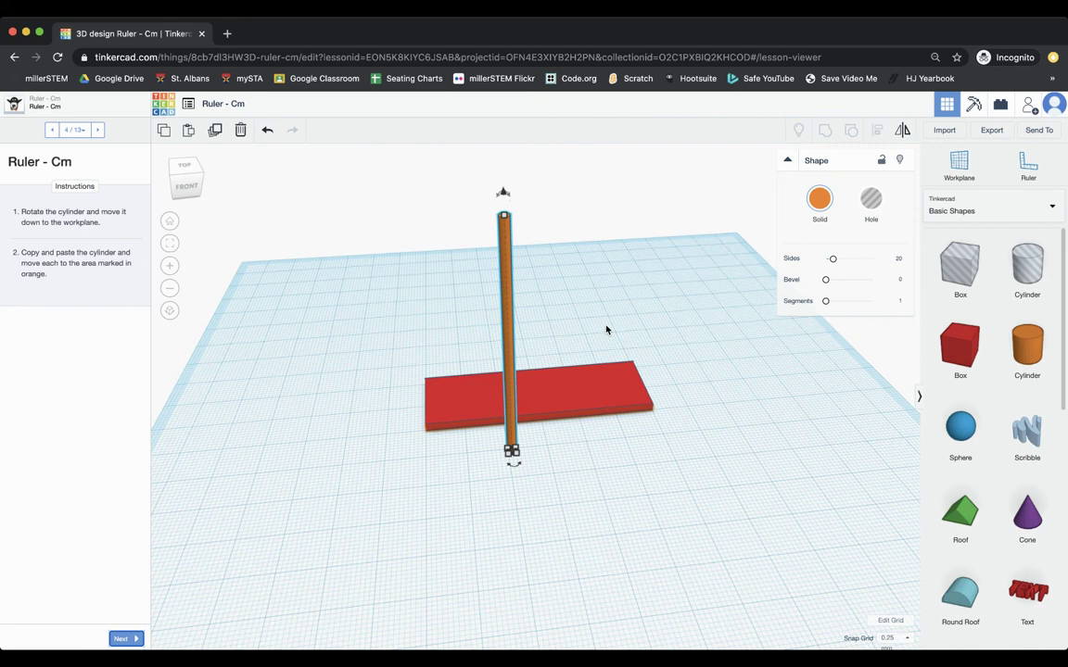
pyautogui.scroll(-8, 606, 329)
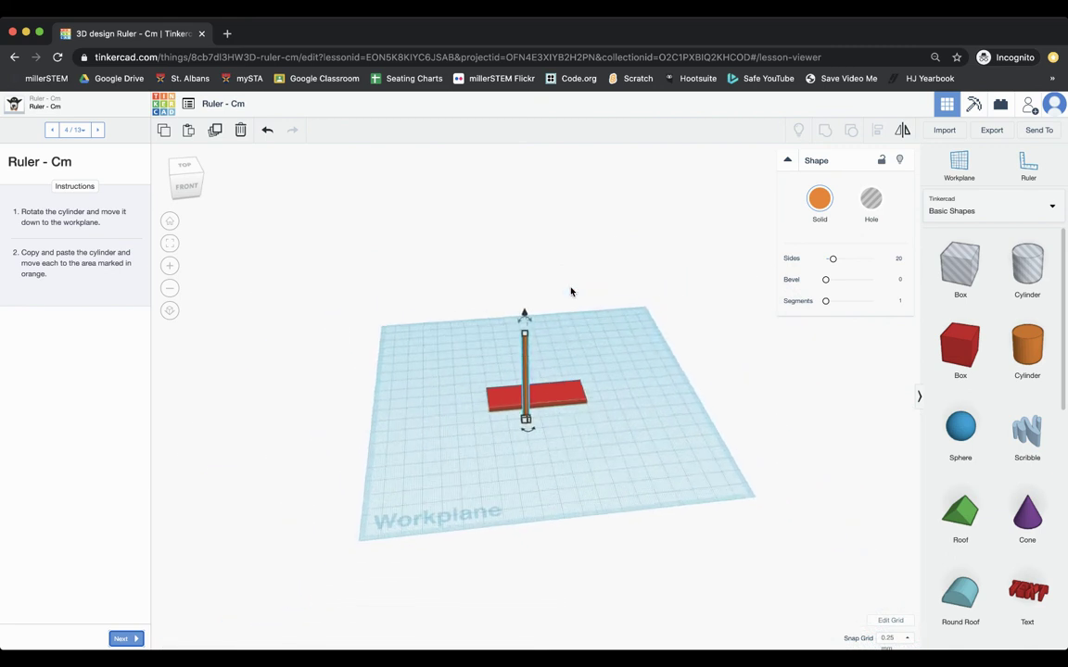
pyautogui.scroll(5, 571, 292)
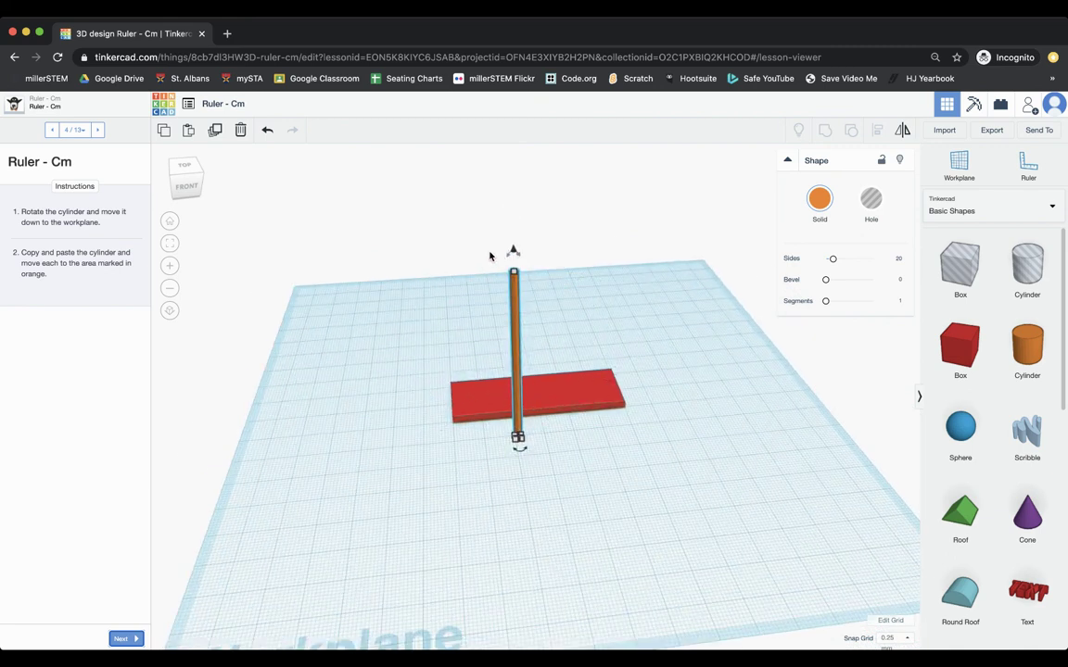
# Step: Rotate the upright orange cylinder 90° so it lies parallel to the red box's long side, and lower it onto the workplane
pyautogui.moveTo(511, 254); pyautogui.dragTo(432, 369)
pyautogui.scroll(3, 431, 371)
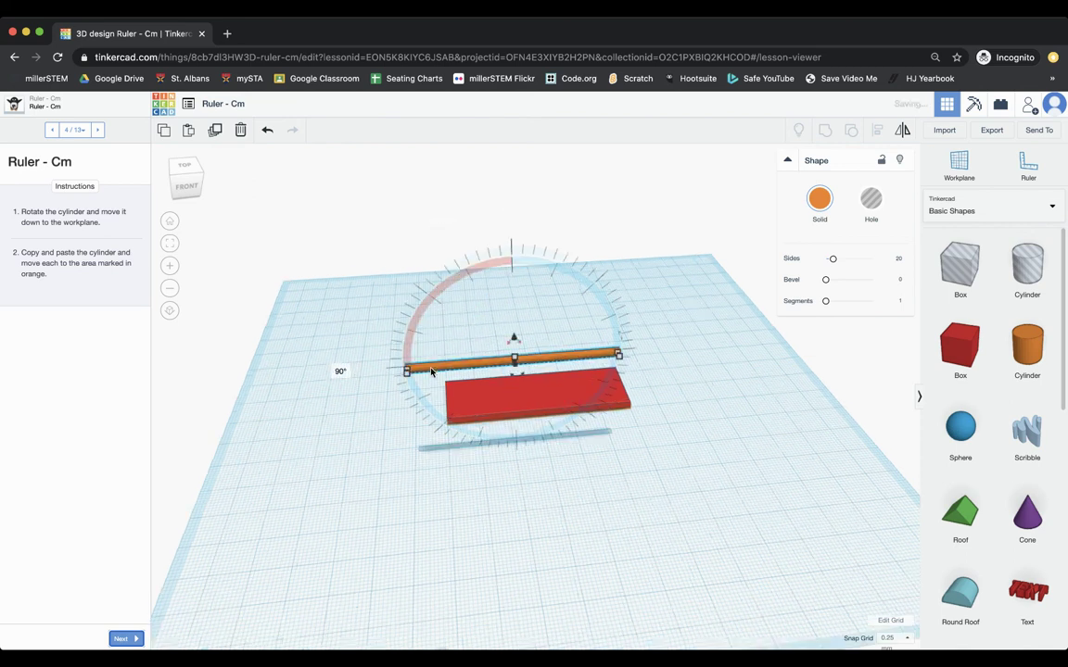
pyautogui.click(597, 482)
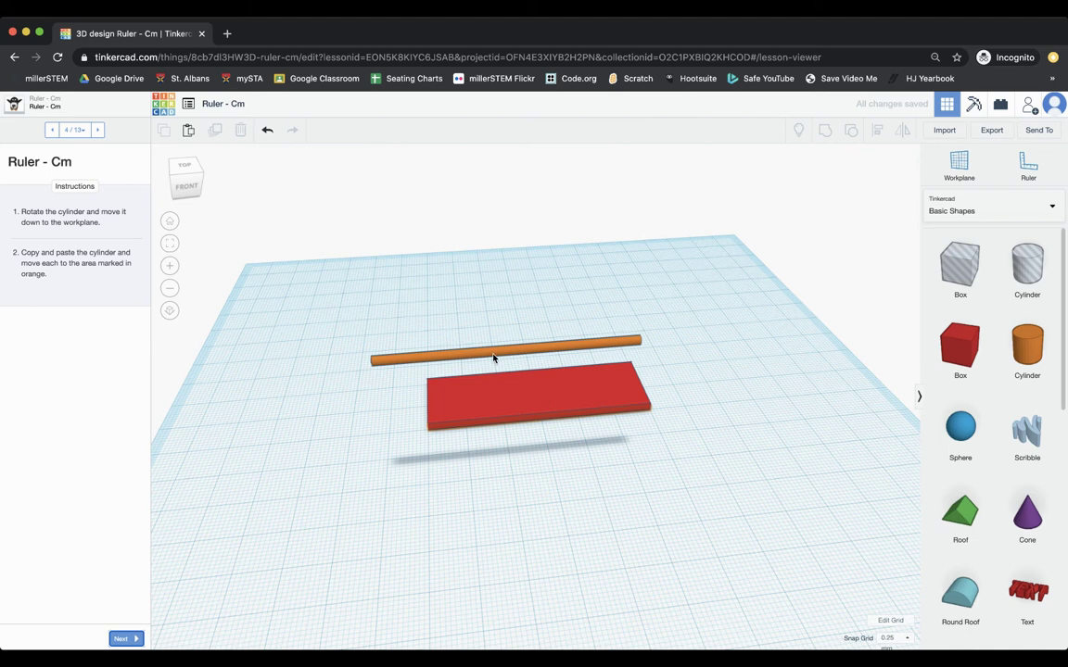
pyautogui.click(493, 358)
pyautogui.moveTo(334, 429); pyautogui.dragTo(514, 400, button='right')
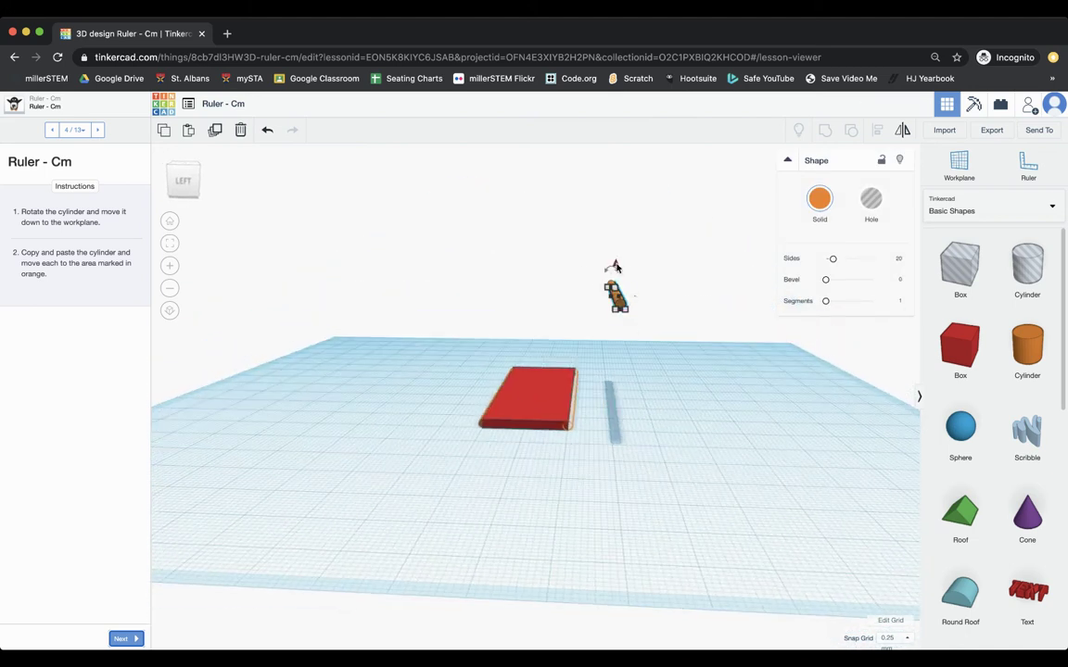
pyautogui.moveTo(615, 267); pyautogui.dragTo(609, 380)
pyautogui.click(684, 442)
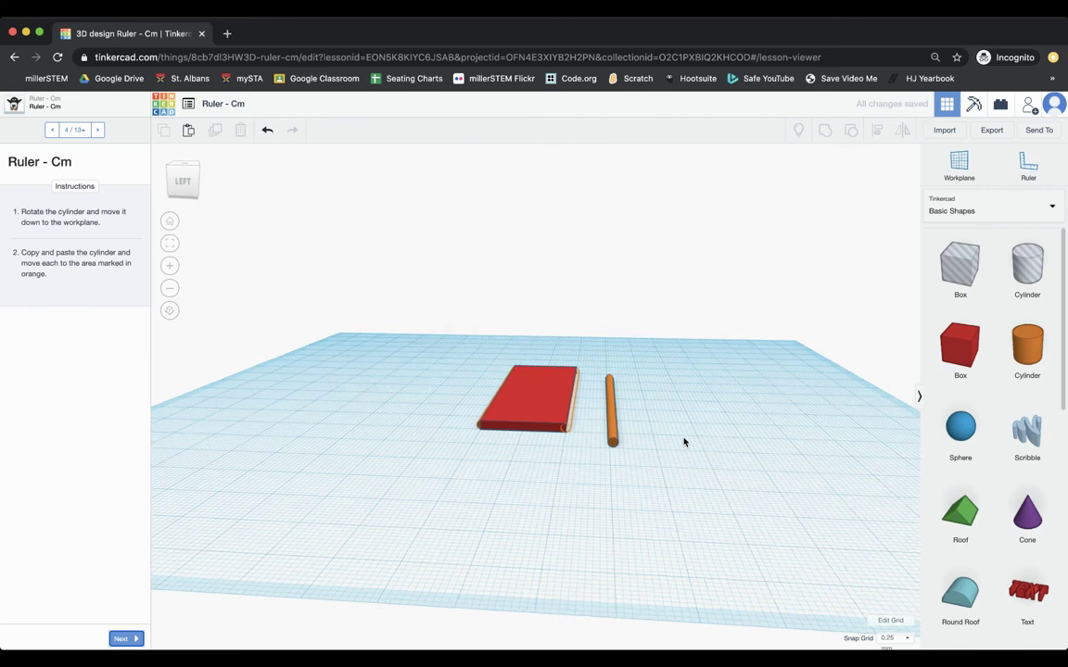
# Step: Move the horizontal orange cylinder onto the front long edge of the red box, flush with the box's ends
pyautogui.moveTo(684, 442); pyautogui.dragTo(521, 484, button='right')
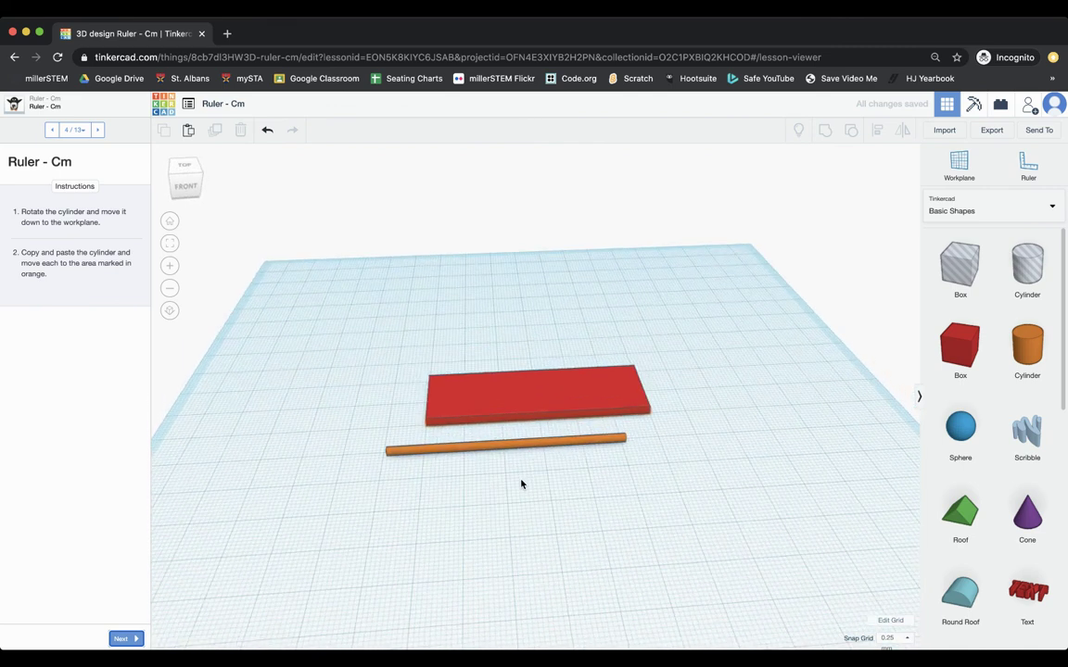
pyautogui.scroll(3, 515, 486)
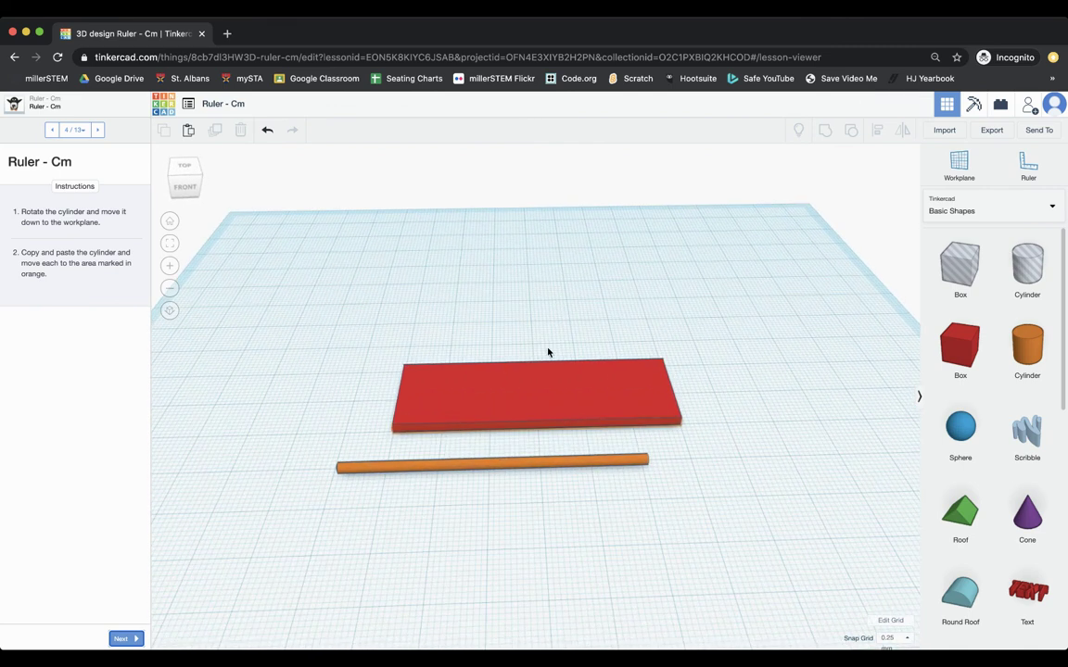
pyautogui.click(528, 465)
pyautogui.moveTo(528, 465); pyautogui.dragTo(568, 429)
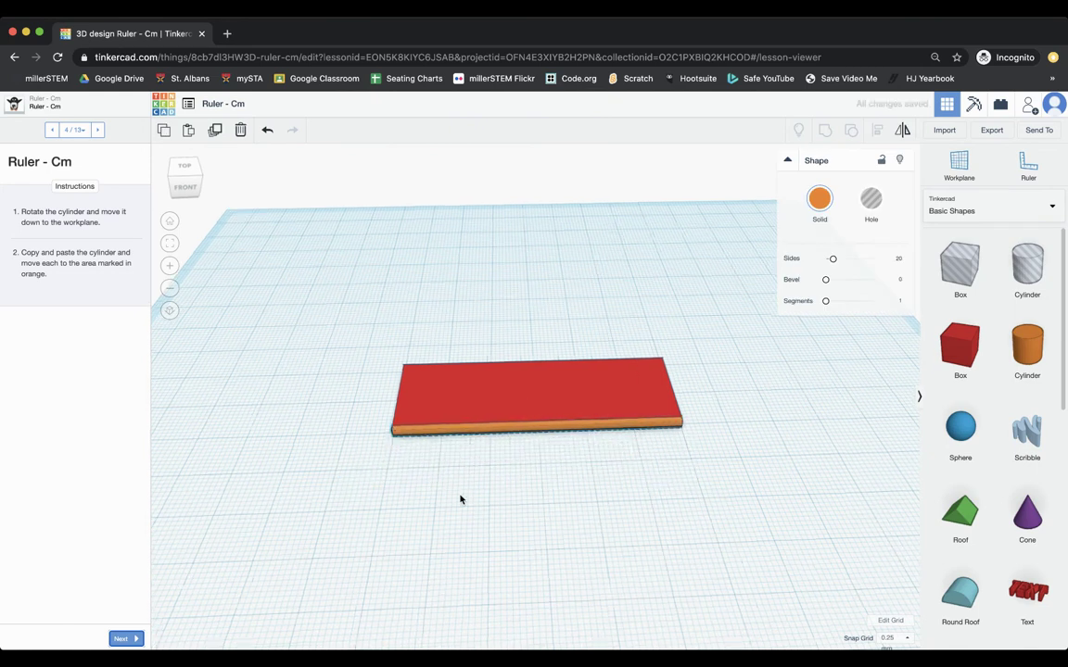
pyautogui.moveTo(460, 500); pyautogui.dragTo(651, 457, button='right')
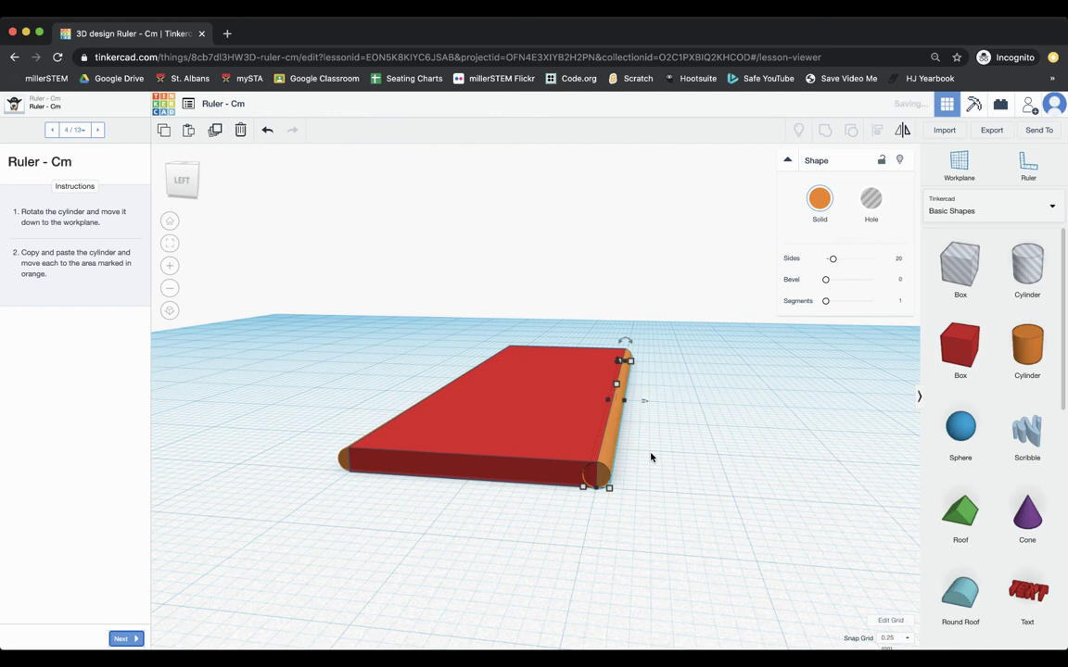
pyautogui.moveTo(689, 422)
pyautogui.mouseDown(button='right')
pyautogui.moveTo(642, 437)
pyautogui.moveTo(560, 422)
pyautogui.moveTo(700, 427)
pyautogui.mouseUp(button='right')
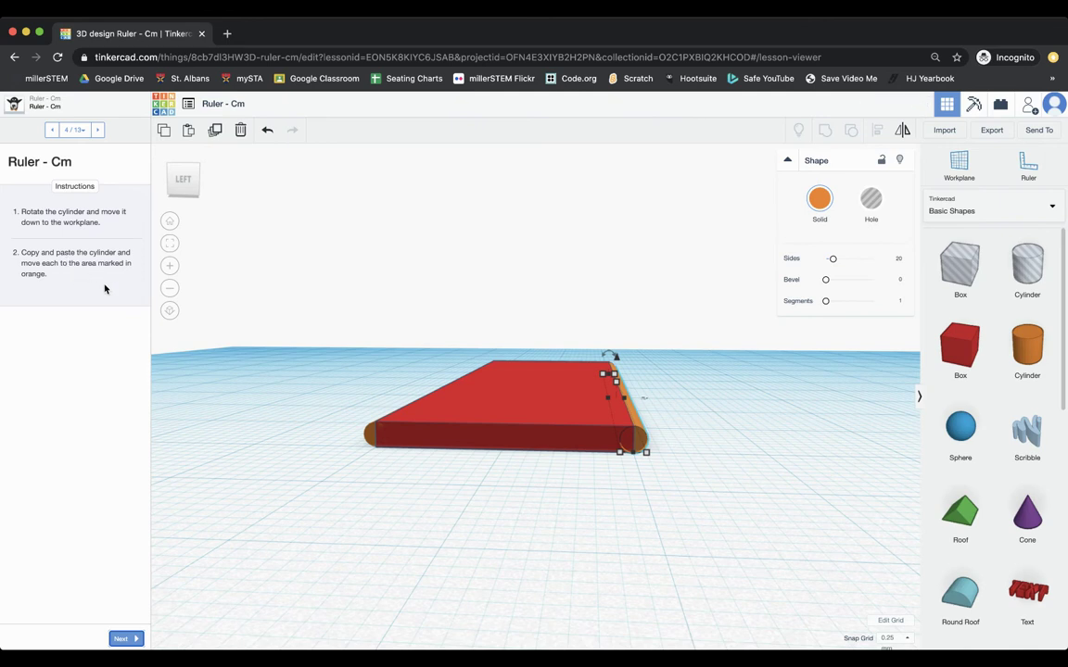
# Step: Duplicate the orange edge cylinder and nudge the copy across to the opposite long edge of the red box
pyautogui.press('Right')
pyautogui.press('Left')
pyautogui.press('Left')
pyautogui.press('Left')
pyautogui.press('Left')
pyautogui.press('Left')
pyautogui.press('Left')
pyautogui.press('Left')
pyautogui.press('Left')
pyautogui.press('Left')
pyautogui.press('Left')
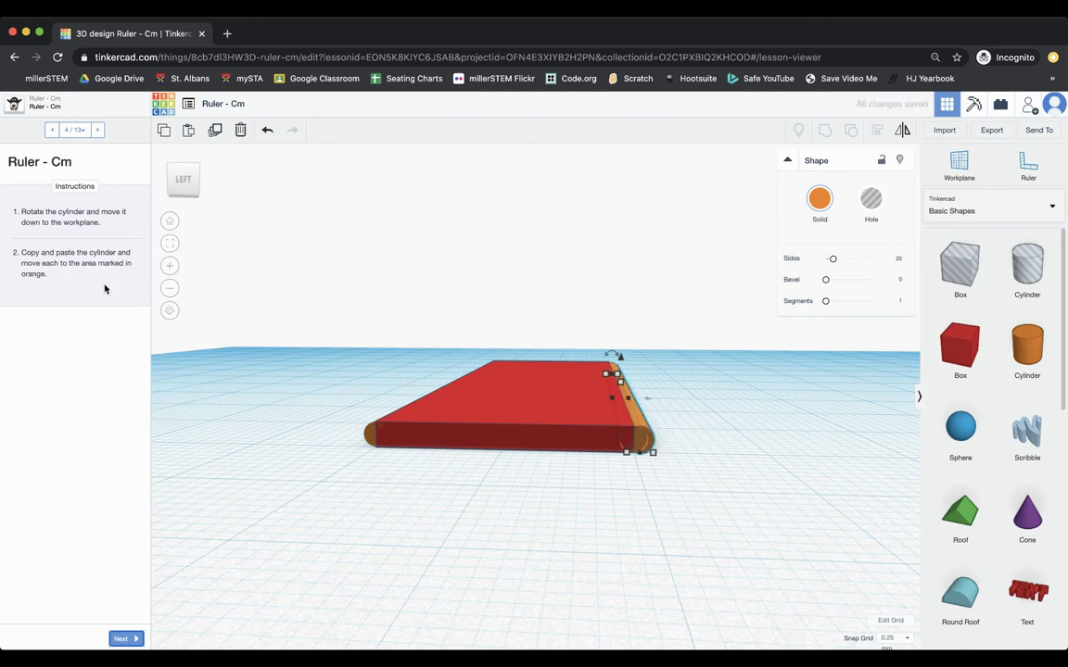
pyautogui.press('Left')
pyautogui.press('Left')
pyautogui.press('Left')
pyautogui.press('Left')
pyautogui.press('Left')
pyautogui.press('Left')
pyautogui.press('Left')
pyautogui.press('Left')
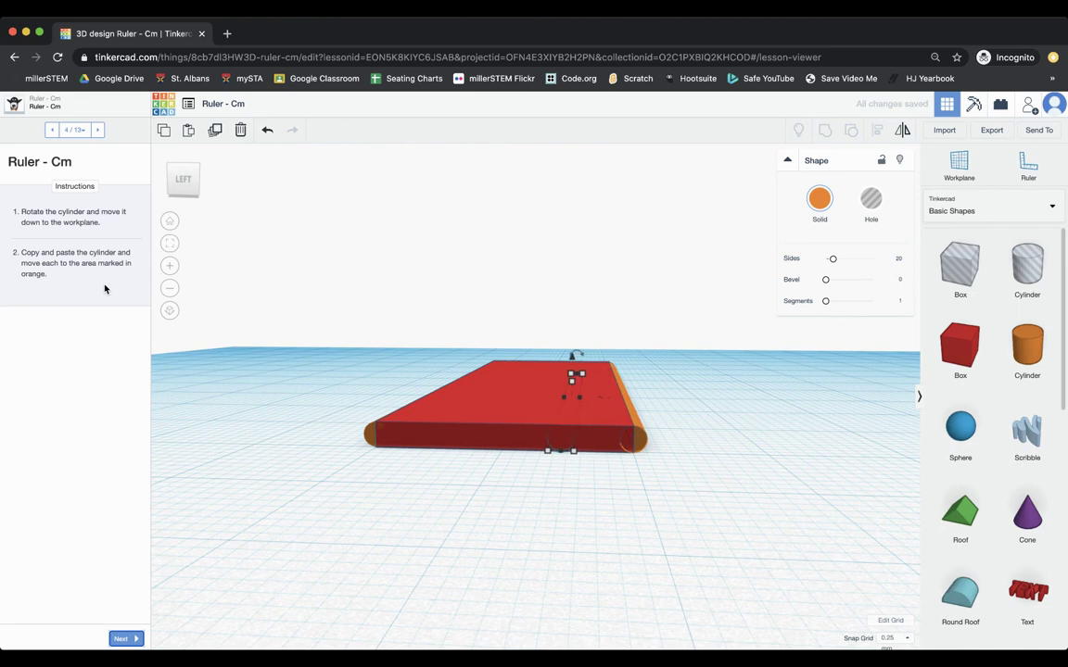
pyautogui.press('Left')
pyautogui.press('Left')
pyautogui.press('Left')
pyautogui.press('Left')
pyautogui.press('Left')
pyautogui.press('Left')
pyautogui.press('Left')
pyautogui.press('Left')
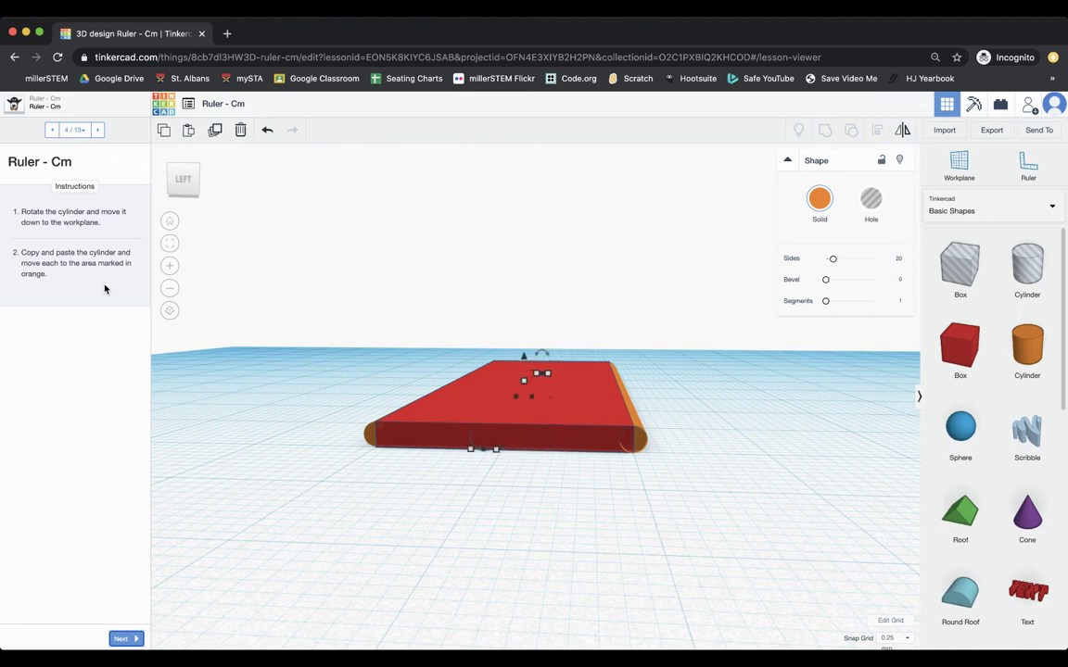
pyautogui.press('Left')
pyautogui.press('Left')
pyautogui.press('Left')
pyautogui.press('Left')
pyautogui.press('Left')
pyautogui.press('Left')
pyautogui.press('Left')
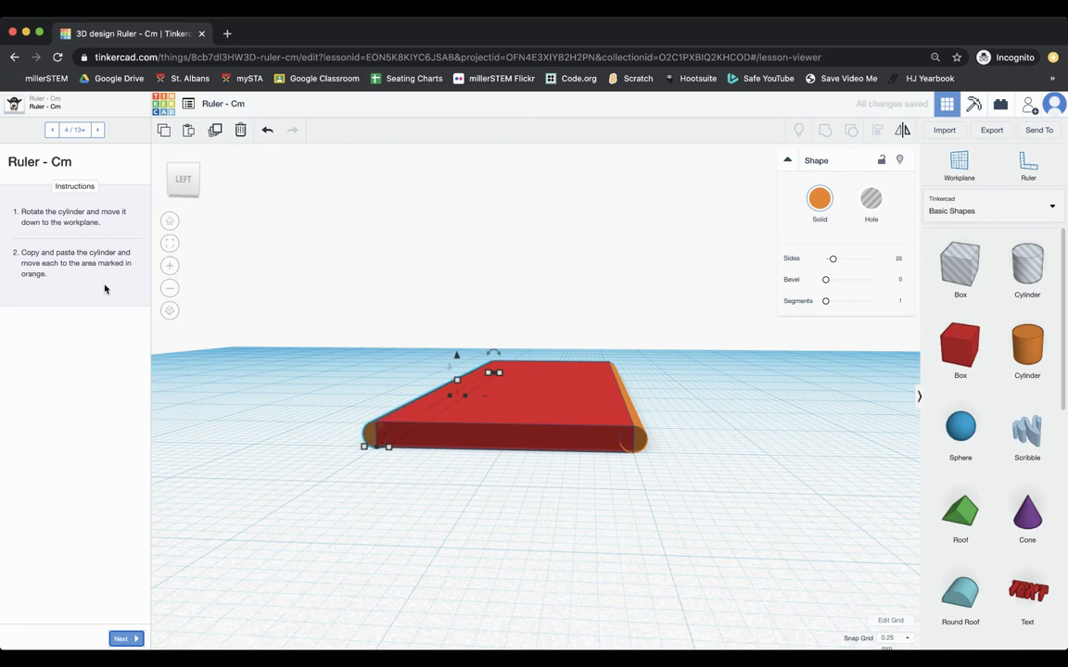
# Step: Group the red box and both edge cylinders into one shape, and advance the lesson to step 5
pyautogui.click(359, 450)
pyautogui.moveTo(359, 451); pyautogui.dragTo(410, 245, button='right')
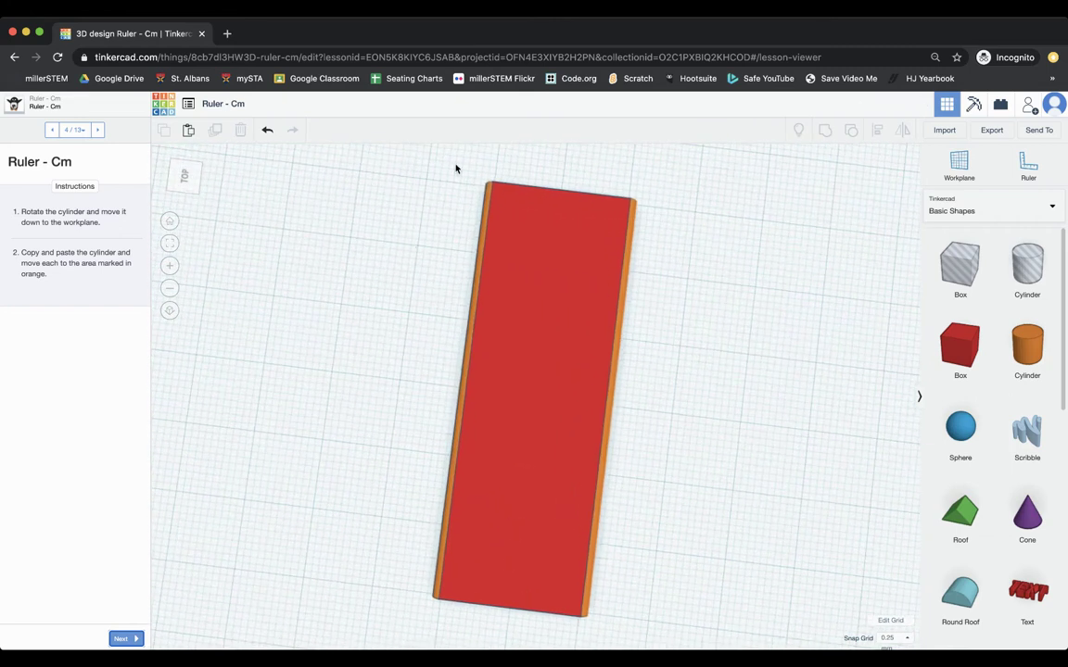
pyautogui.moveTo(455, 168); pyautogui.dragTo(694, 514)
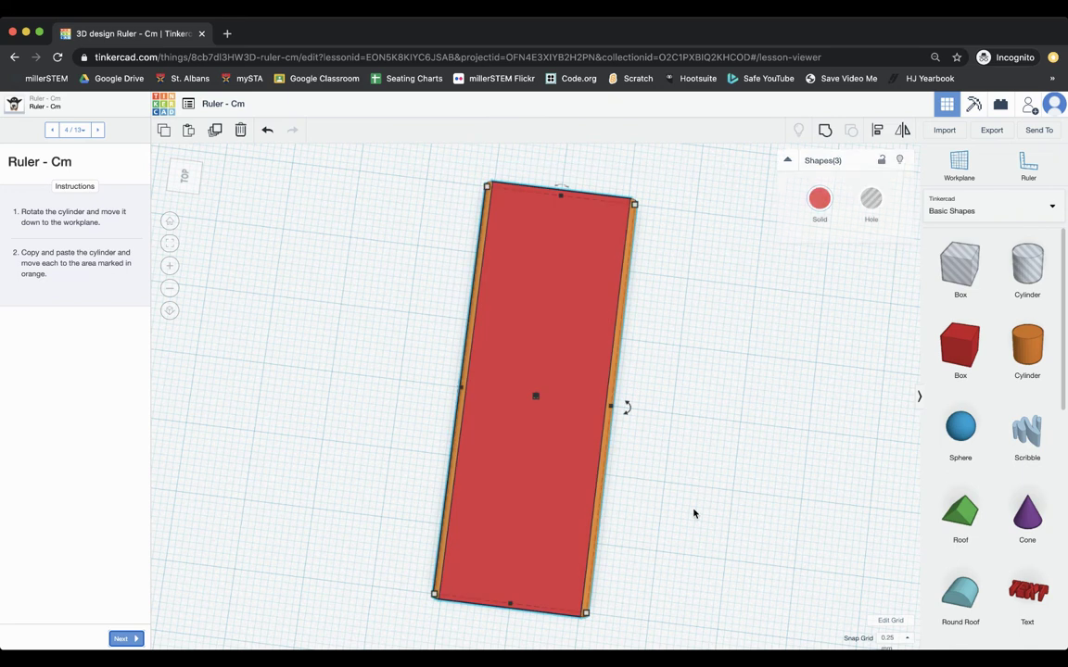
pyautogui.click(824, 131)
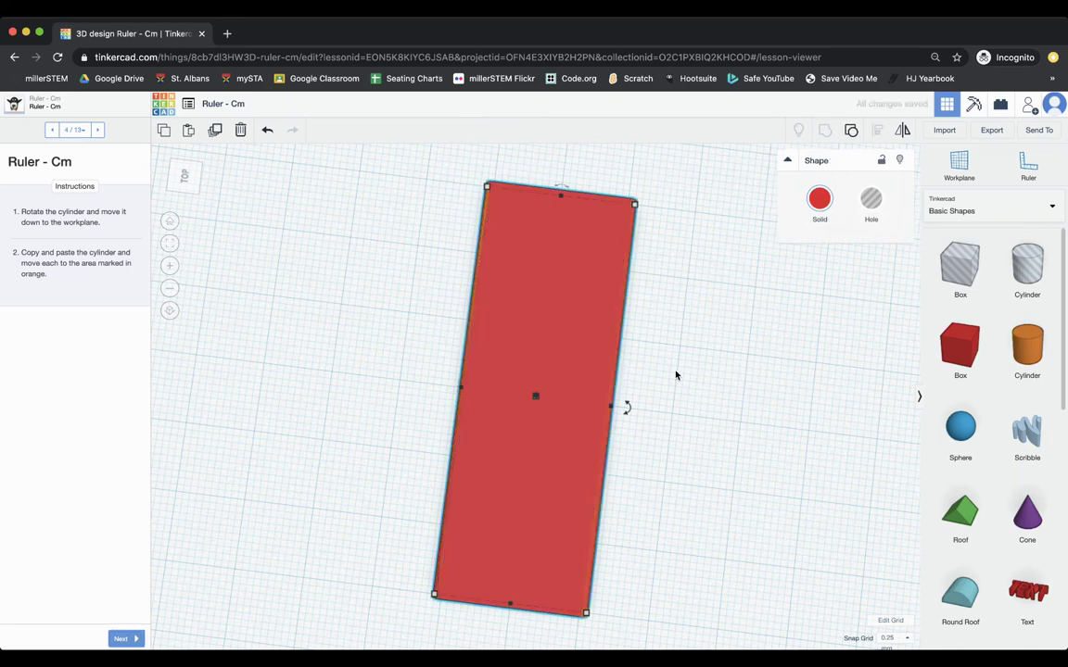
pyautogui.moveTo(703, 393); pyautogui.dragTo(474, 389, button='right')
pyautogui.click(474, 390)
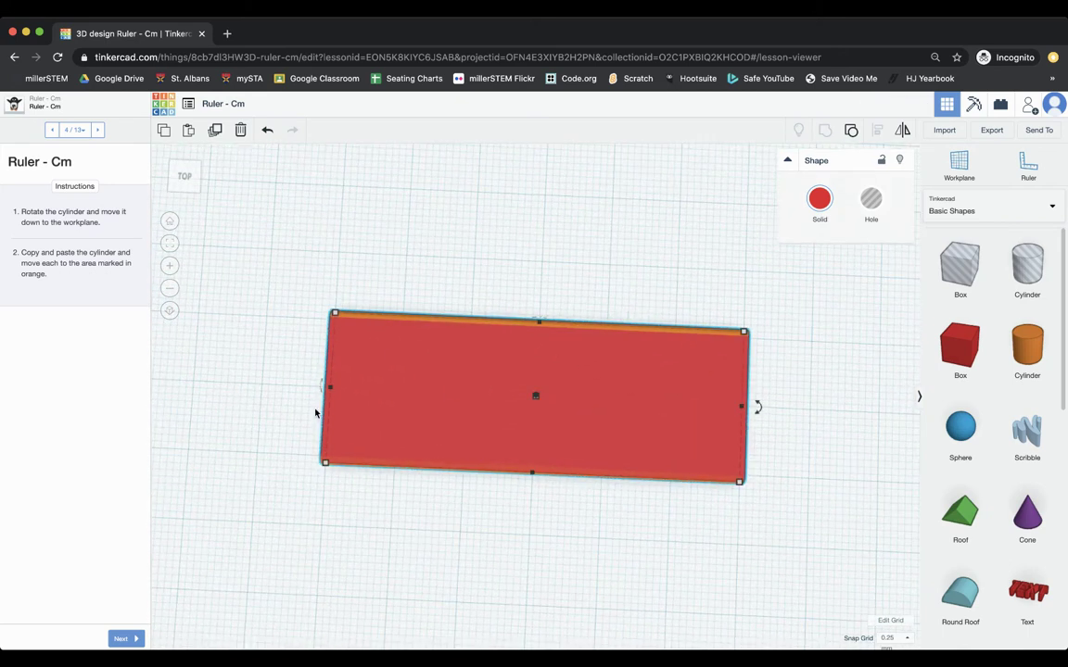
pyautogui.click(124, 639)
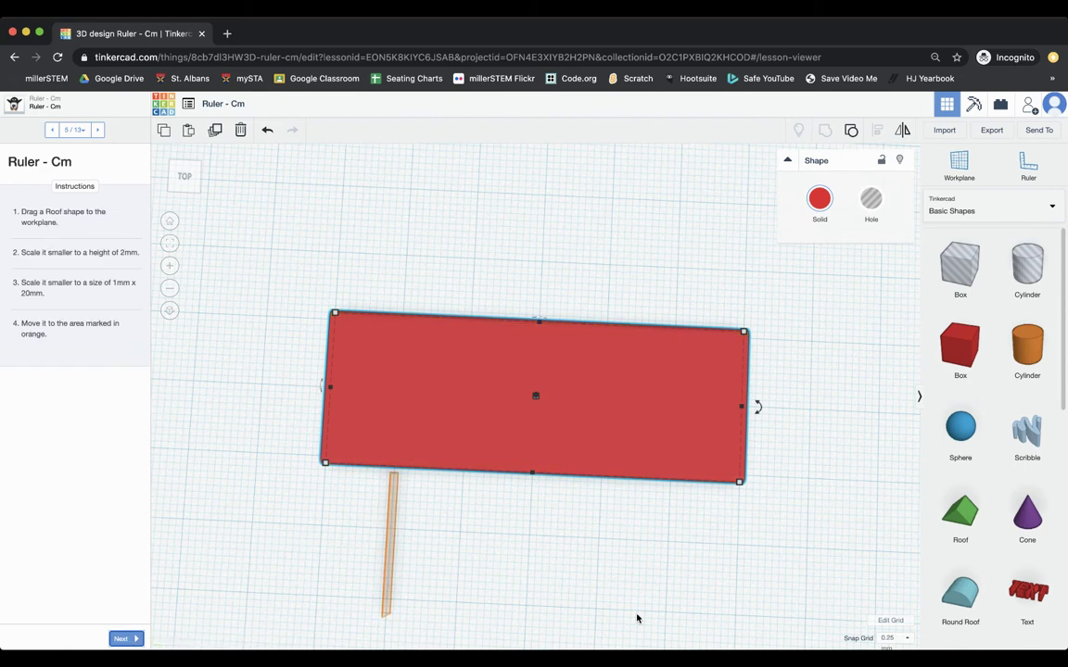
# Step: Place a green Roof shape in front of the red base and set its height to 2 mm
pyautogui.moveTo(622, 568); pyautogui.dragTo(661, 442, button='right')
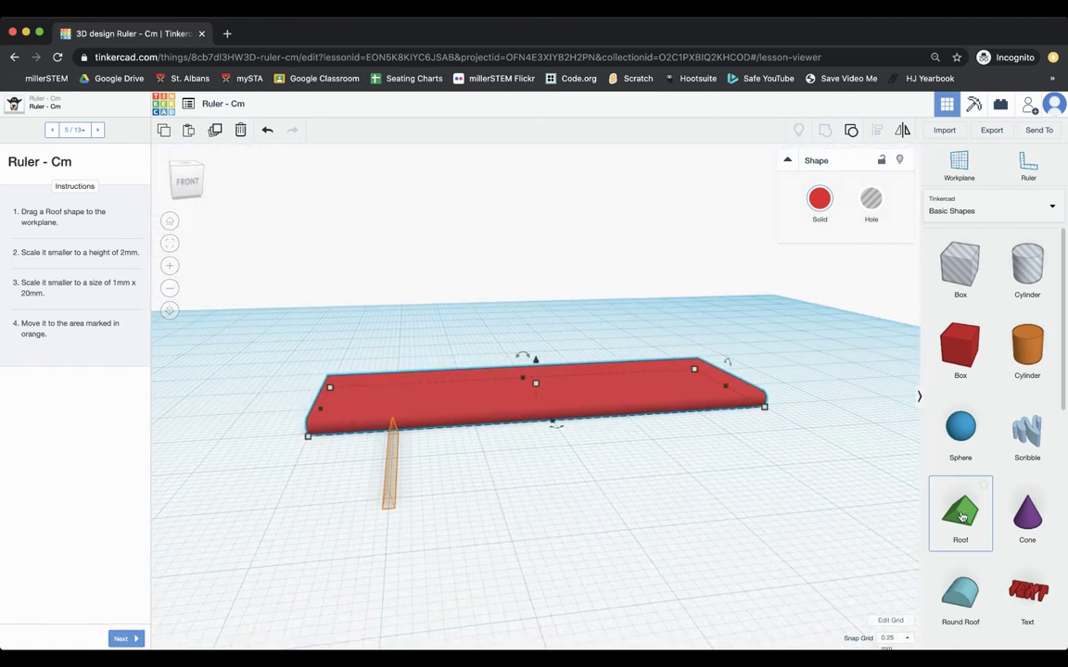
pyautogui.moveTo(959, 510); pyautogui.dragTo(510, 446)
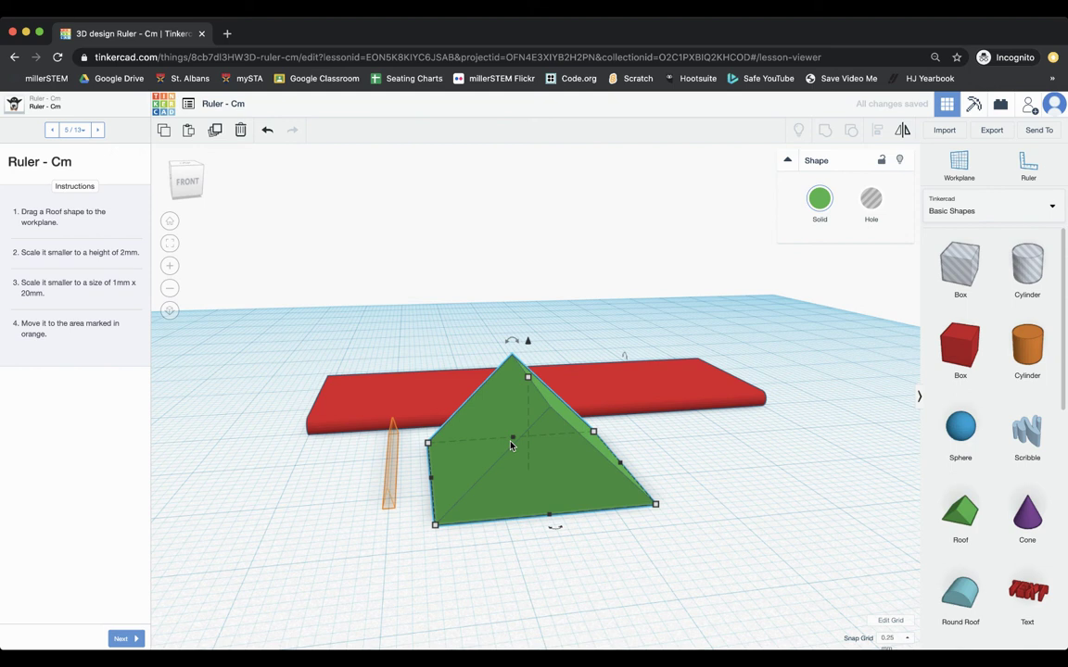
pyautogui.moveTo(783, 524); pyautogui.dragTo(579, 429, button='right')
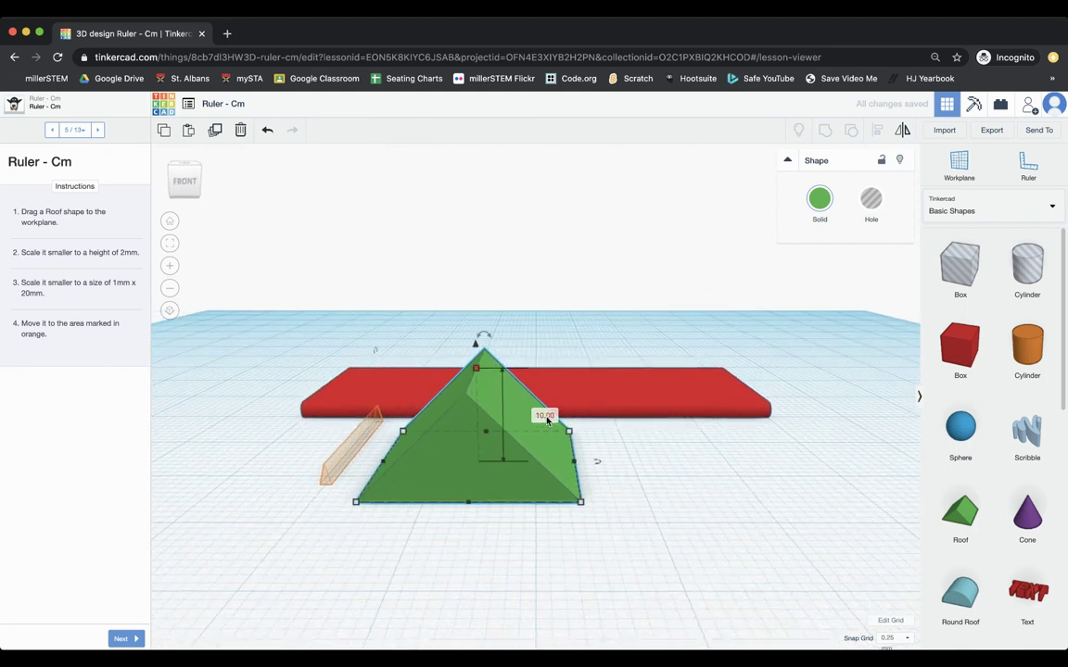
pyautogui.click(546, 417)
pyautogui.write('2')
pyautogui.press('Return')
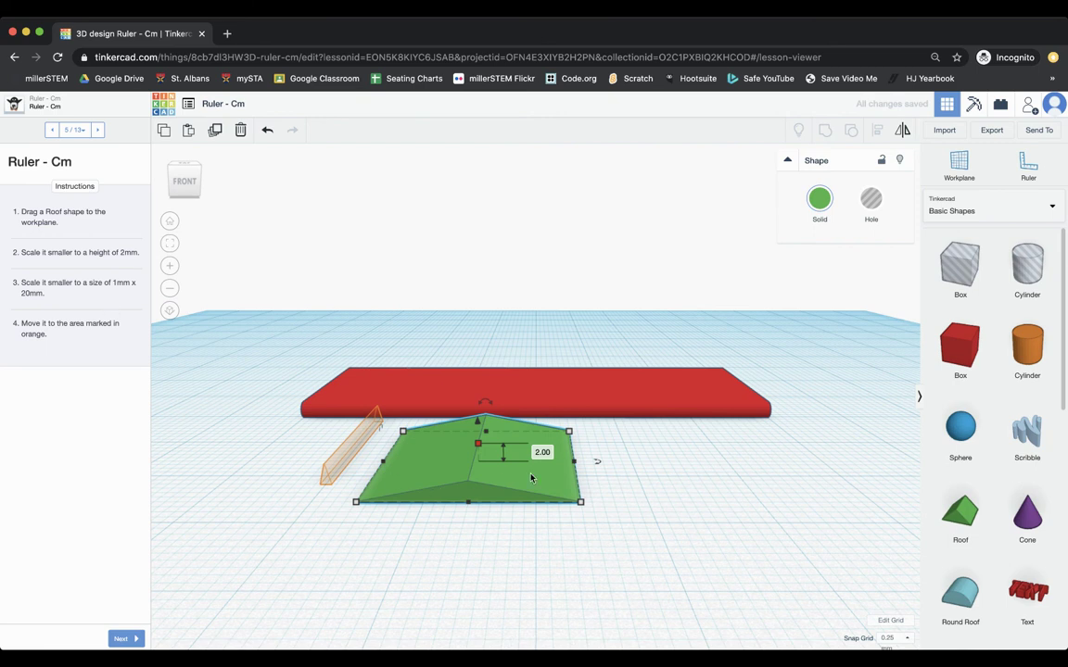
# Step: Set the green roof's width to 1 mm
pyautogui.scroll(-2, 557, 501)
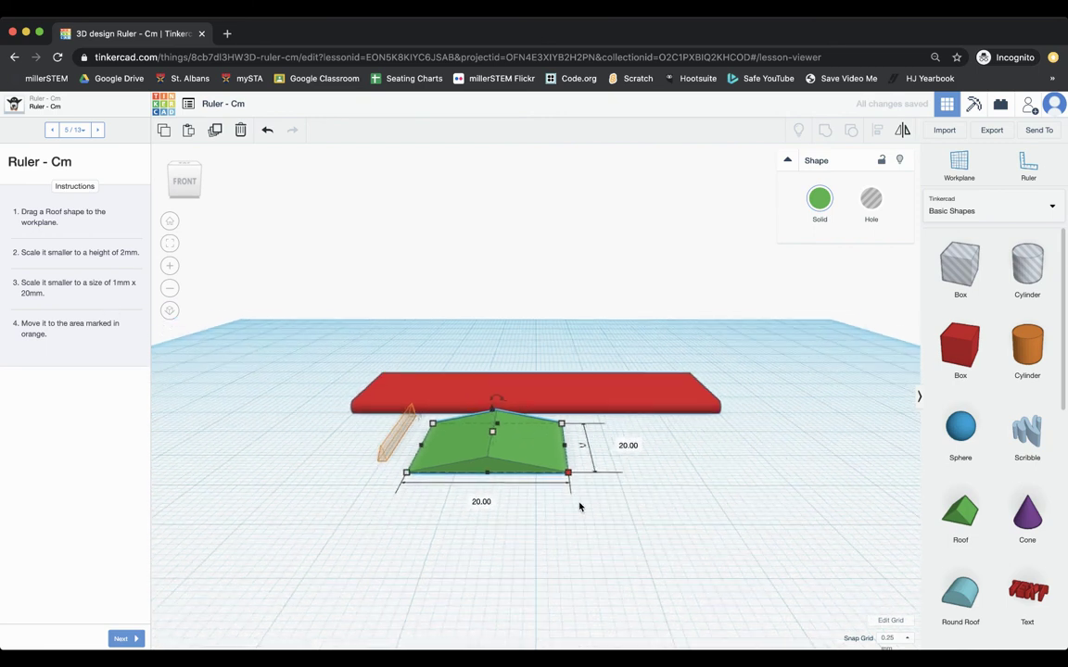
pyautogui.click(481, 502)
pyautogui.write('1')
pyautogui.press('Return')
# Step: Nudge the thin green roof back and sideways onto its orange outline at the base's front edge
pyautogui.scroll(-1, 468, 520)
pyautogui.moveTo(483, 522); pyautogui.dragTo(485, 583, button='right')
pyautogui.scroll(-2, 485, 582)
pyautogui.press('Up')
pyautogui.press('Up')
pyautogui.press('Up')
pyautogui.press('Up')
pyautogui.press('Up')
pyautogui.press('Up')
pyautogui.press('Up')
pyautogui.press('Up')
pyautogui.press('Up')
pyautogui.press('Up')
pyautogui.press('Up')
pyautogui.press('Up')
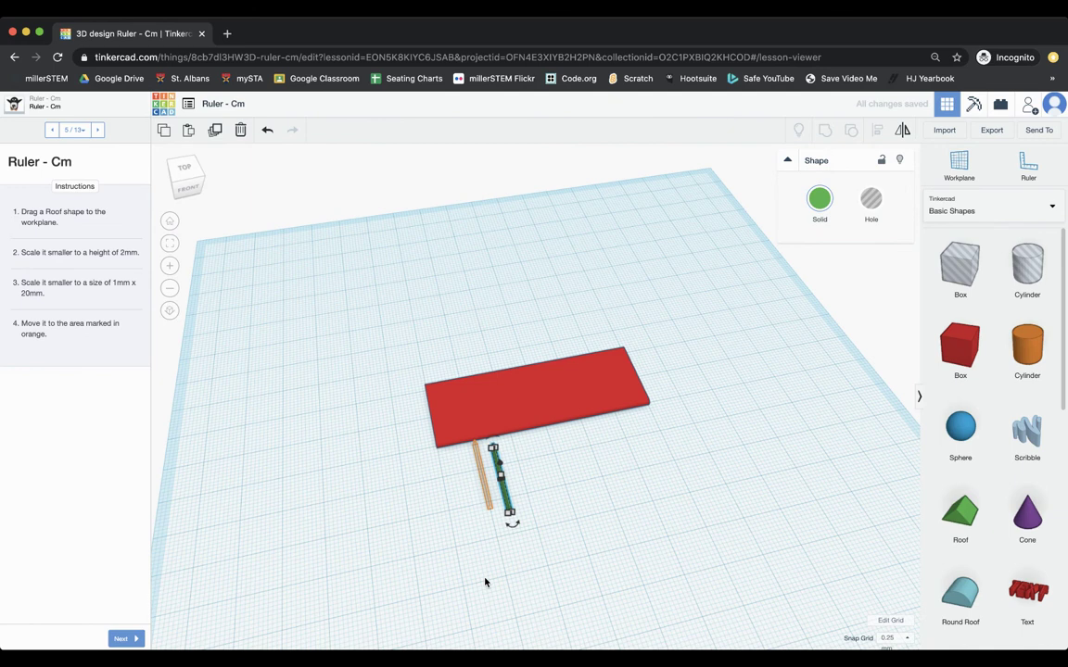
pyautogui.press('Left')
pyautogui.press('Left')
pyautogui.press('Left')
pyautogui.press('Left')
pyautogui.press('Left')
pyautogui.press('Left')
pyautogui.press('Left')
pyautogui.press('Left')
pyautogui.press('Left')
pyautogui.press('Left')
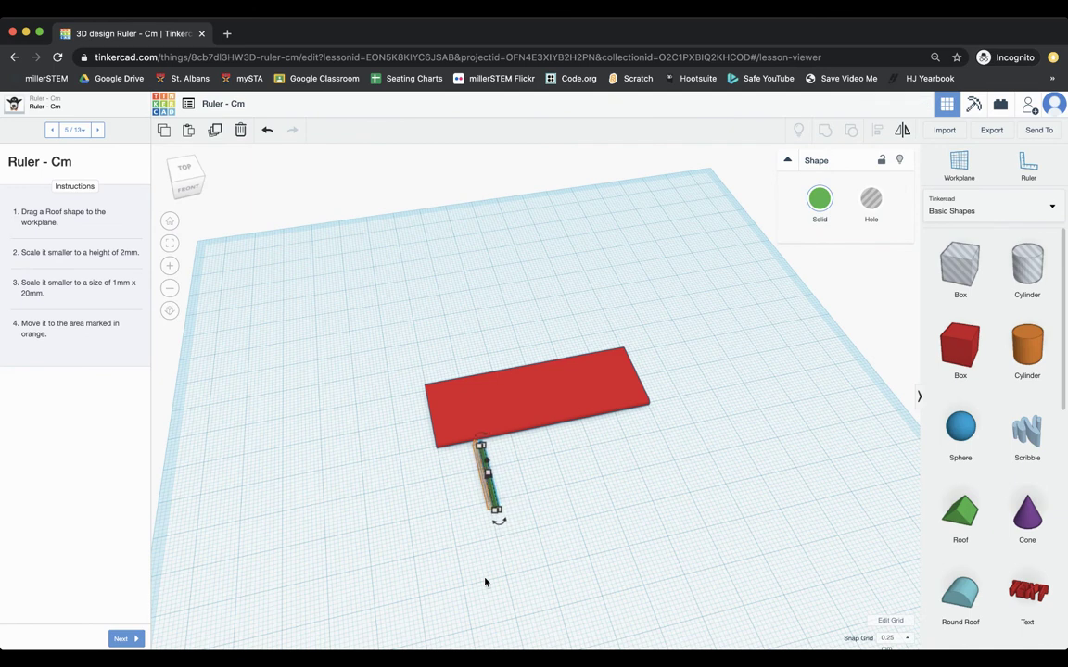
pyautogui.scroll(5, 486, 582)
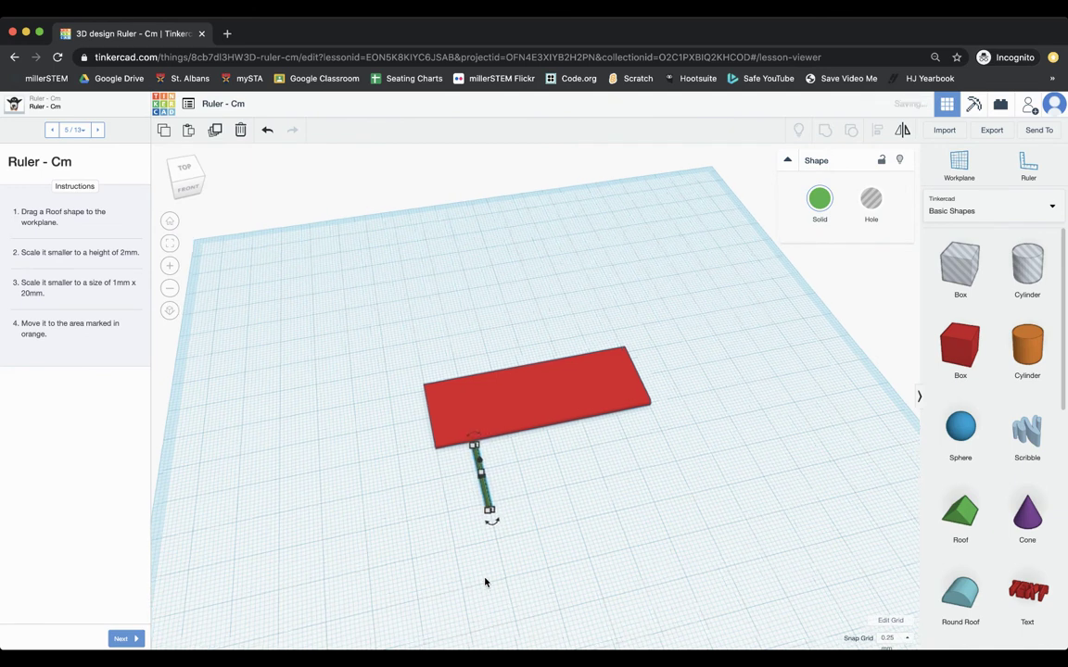
# Step: Check the green roof's placement up close at both ends, and advance the lesson to step 6
pyautogui.scroll(2, 491, 581)
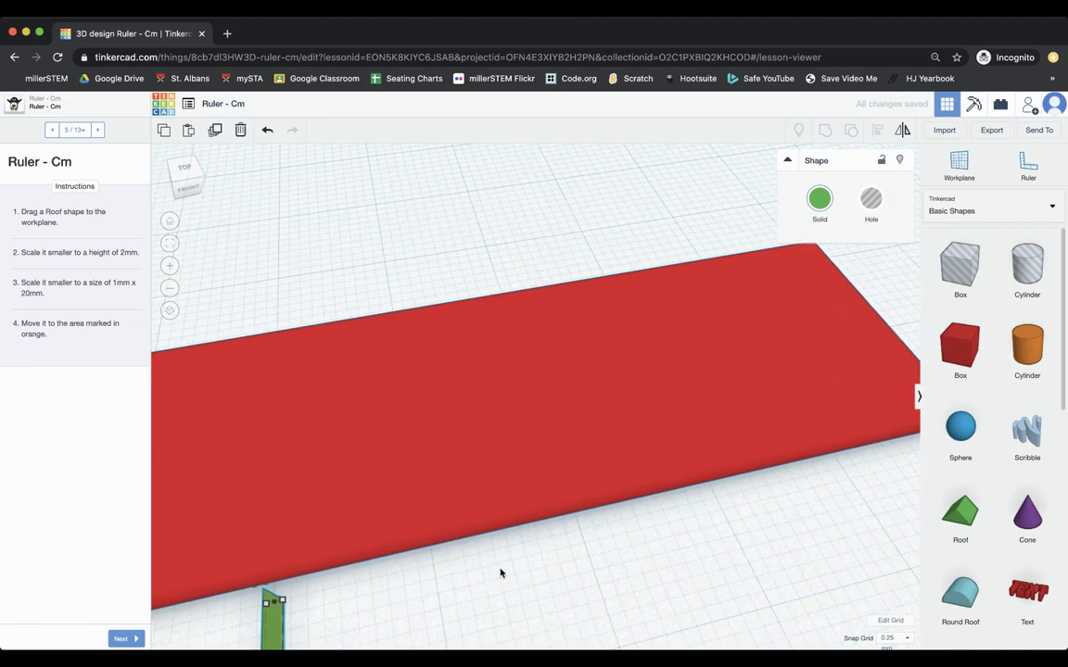
pyautogui.moveTo(501, 572); pyautogui.dragTo(588, 202, button='middle')
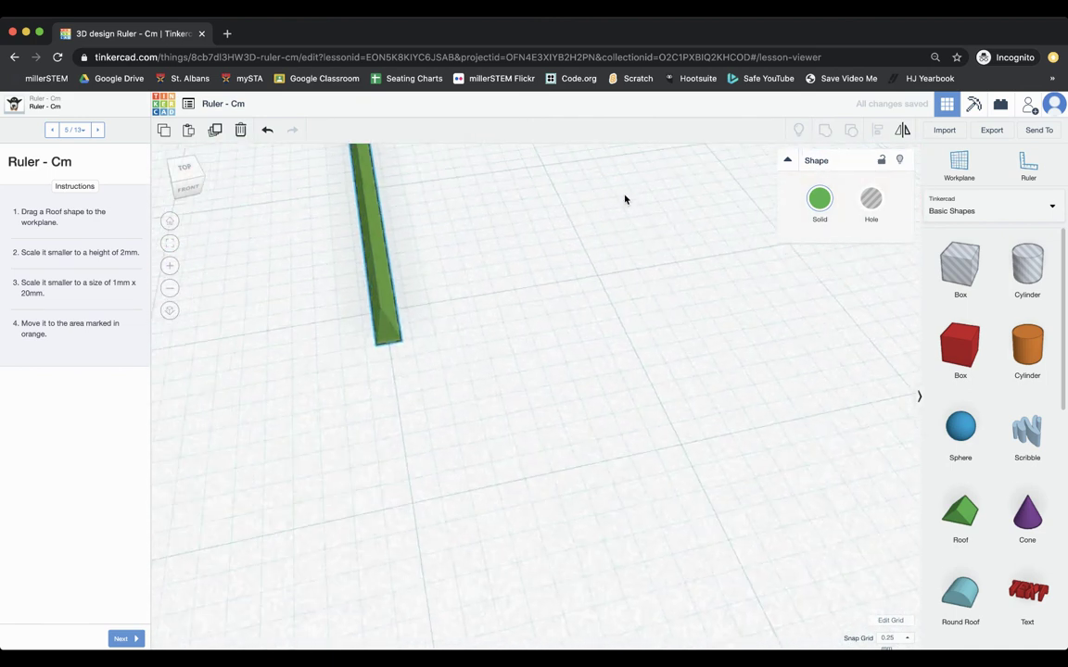
pyautogui.moveTo(536, 350)
pyautogui.mouseDown(button='right')
pyautogui.moveTo(542, 288)
pyautogui.moveTo(520, 338)
pyautogui.moveTo(550, 350)
pyautogui.moveTo(533, 367)
pyautogui.mouseUp(button='right')
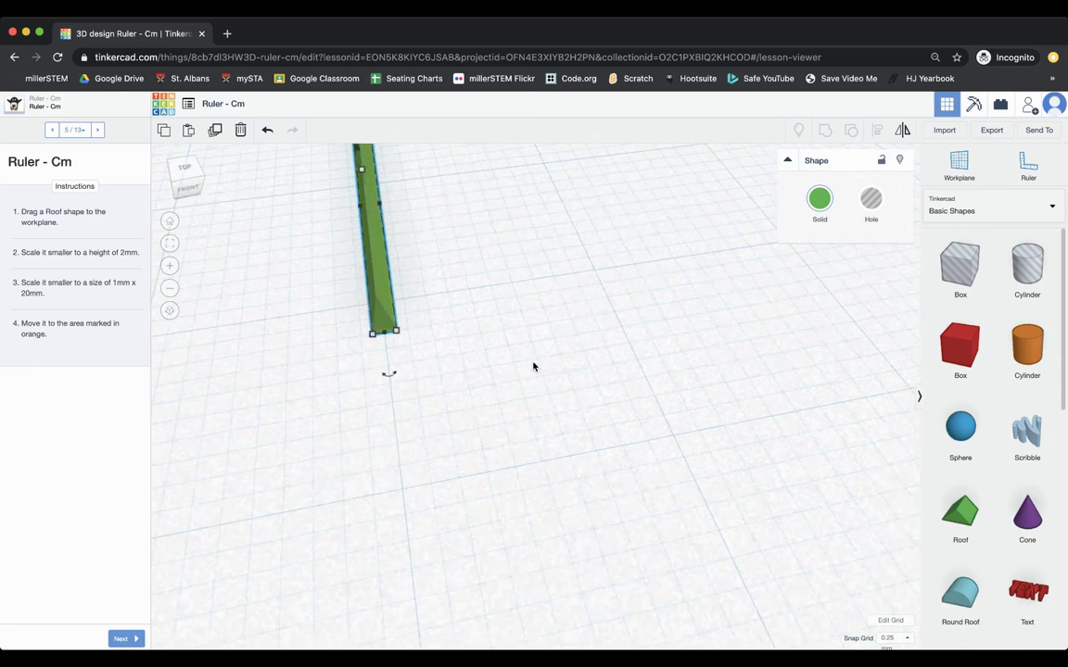
pyautogui.scroll(-3, 533, 367)
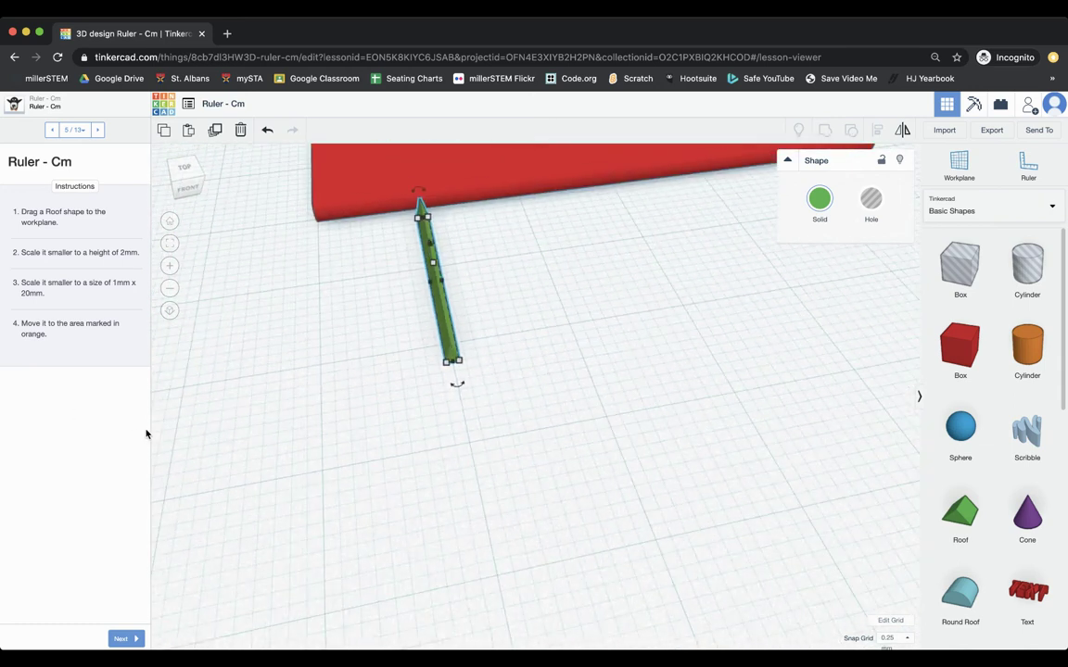
pyautogui.click(277, 505)
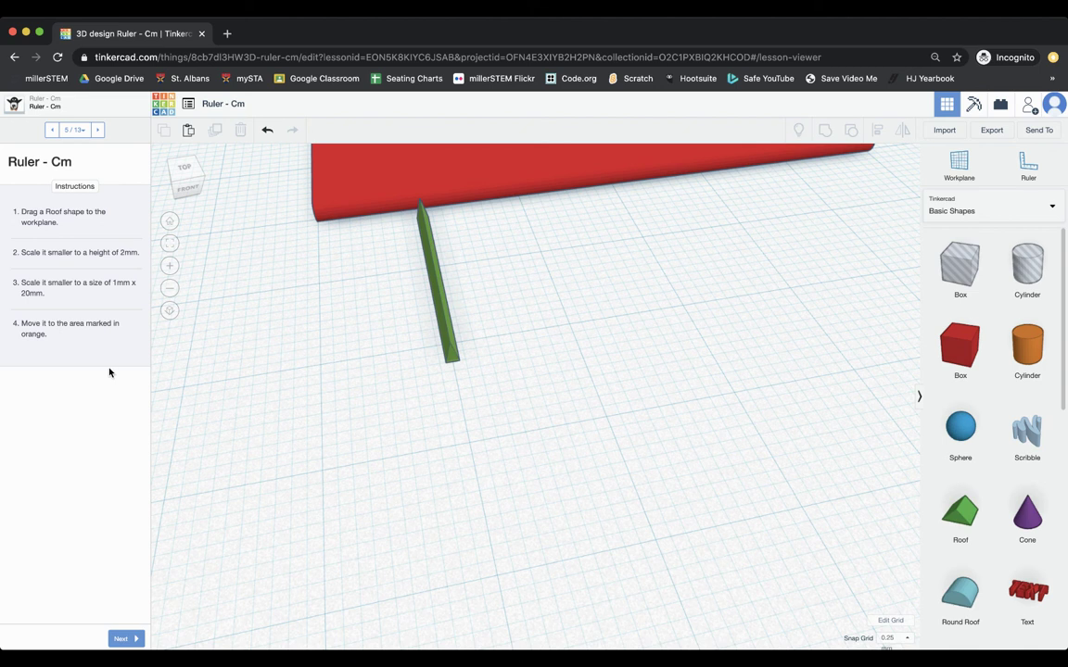
pyautogui.click(125, 639)
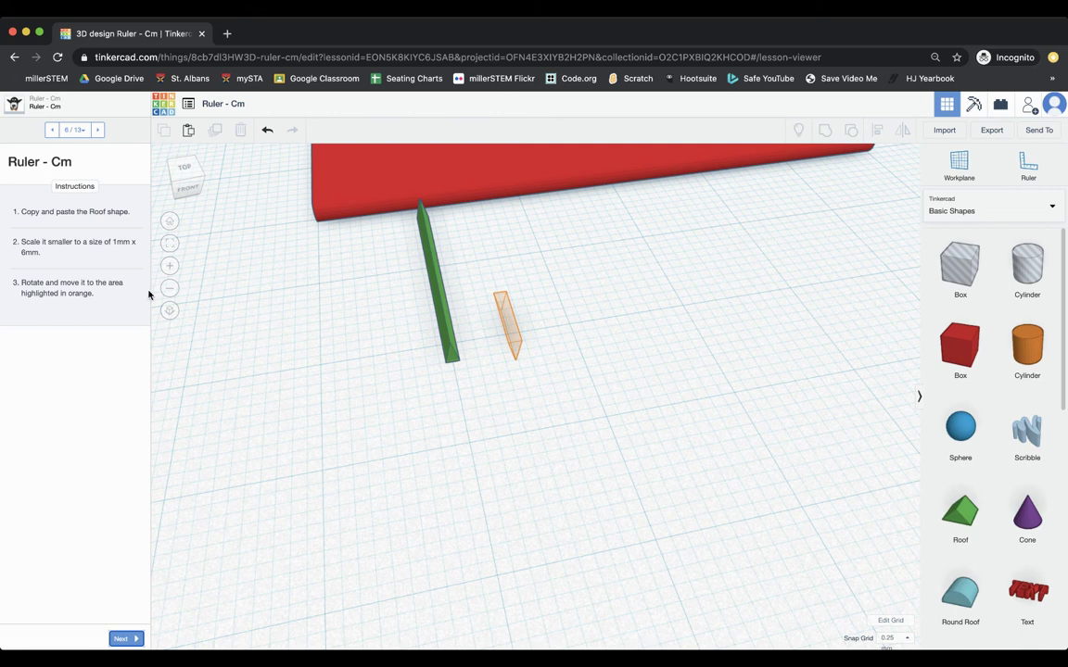
# Step: Copy the thin green roof and place the copy beside the original, toward the new orange outline
pyautogui.click(449, 355)
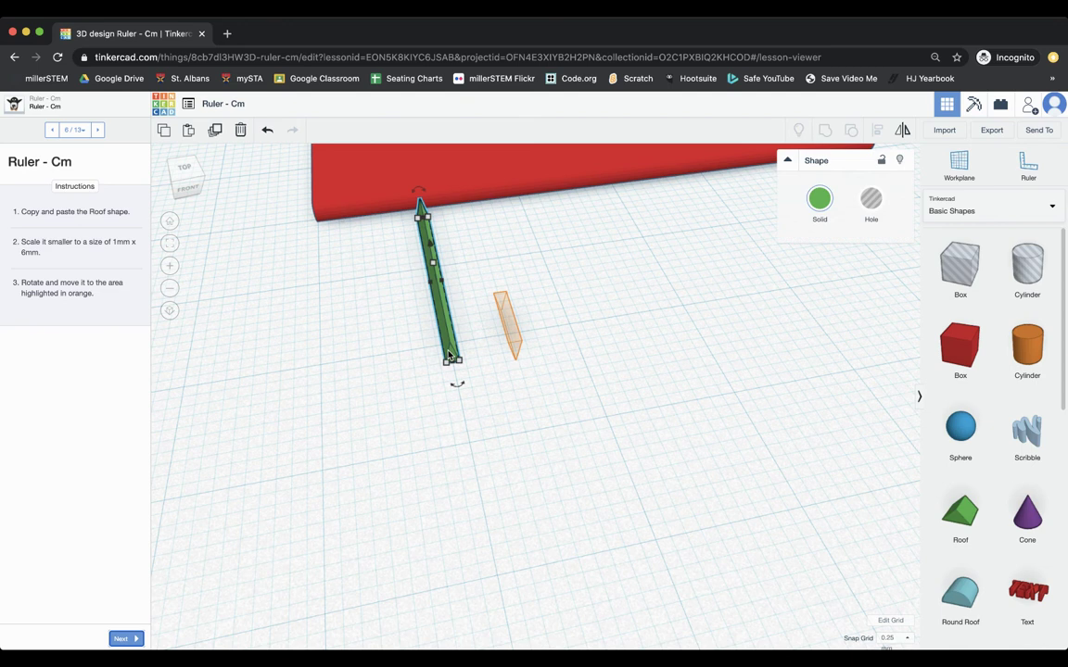
pyautogui.moveTo(449, 355); pyautogui.dragTo(472, 353)
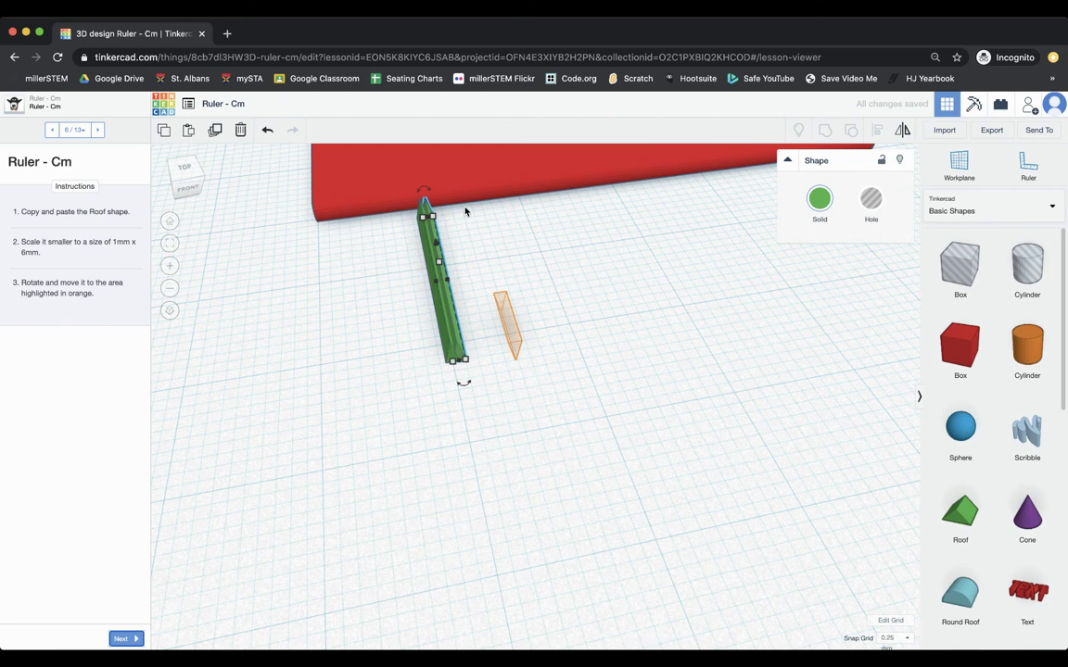
pyautogui.hotkey('ctrl', 'v')
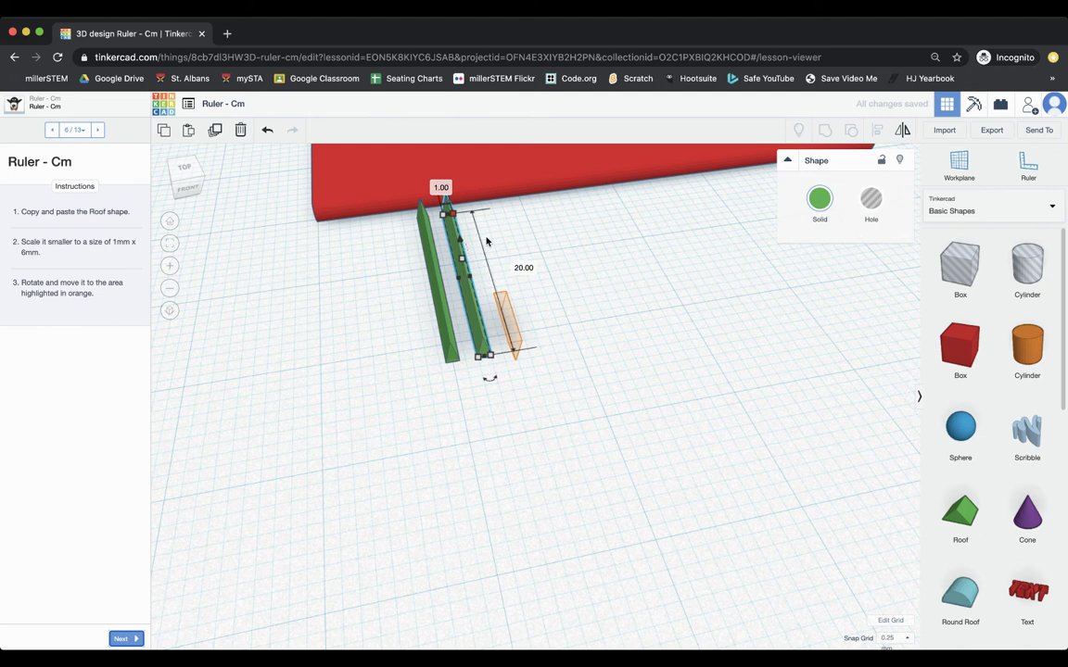
# Step: Set the copied roof's length to 6 mm and move it onto its orange outline beside the long roof
pyautogui.click(524, 268)
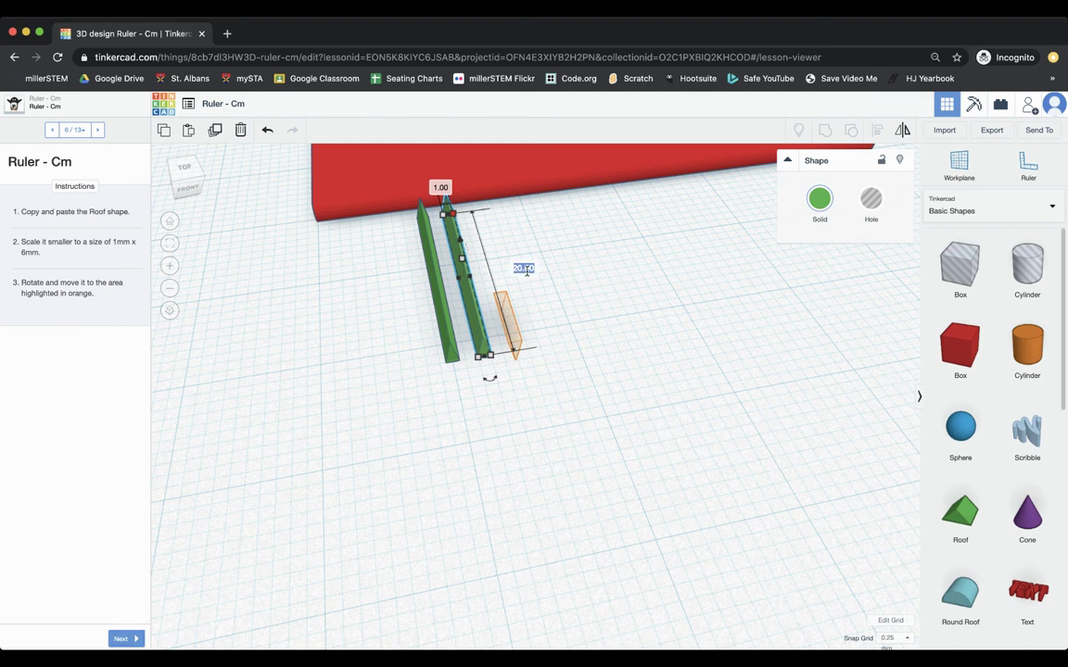
pyautogui.write('6')
pyautogui.press('Return')
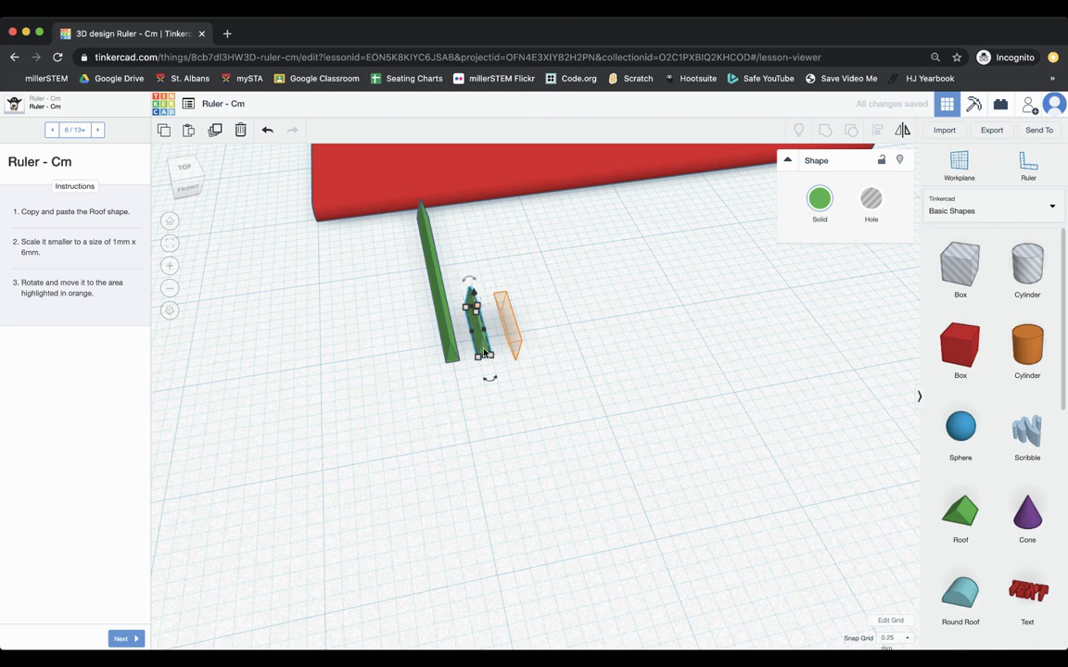
pyautogui.moveTo(484, 353); pyautogui.dragTo(520, 355)
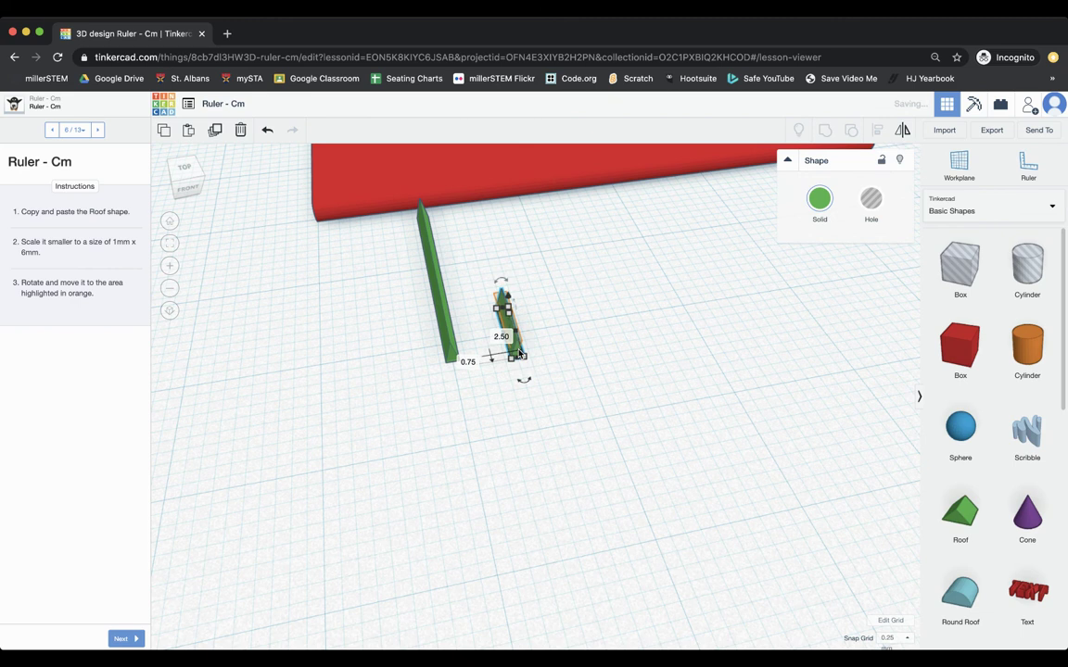
# Step: Lower the 6 mm roof slightly at its orange outline and advance the lesson to step 7
pyautogui.moveTo(596, 393); pyautogui.dragTo(575, 336, button='right')
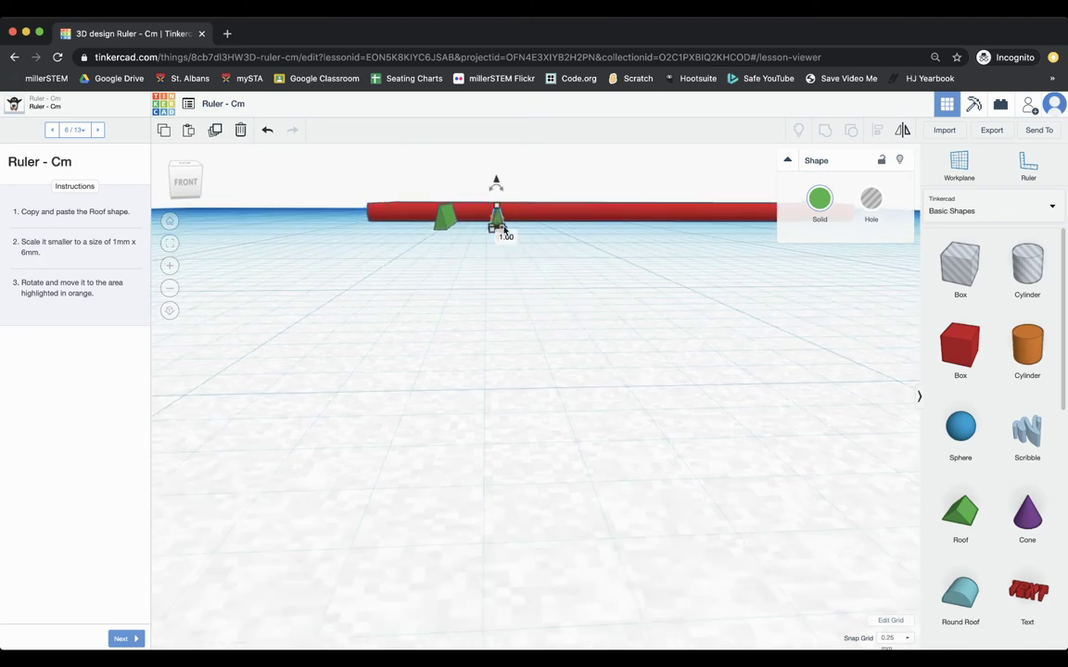
pyautogui.moveTo(551, 266)
pyautogui.mouseDown(button='right')
pyautogui.moveTo(551, 283)
pyautogui.moveTo(558, 264)
pyautogui.mouseUp(button='right')
pyautogui.moveTo(496, 183); pyautogui.dragTo(497, 193)
pyautogui.moveTo(533, 290); pyautogui.dragTo(547, 321, button='right')
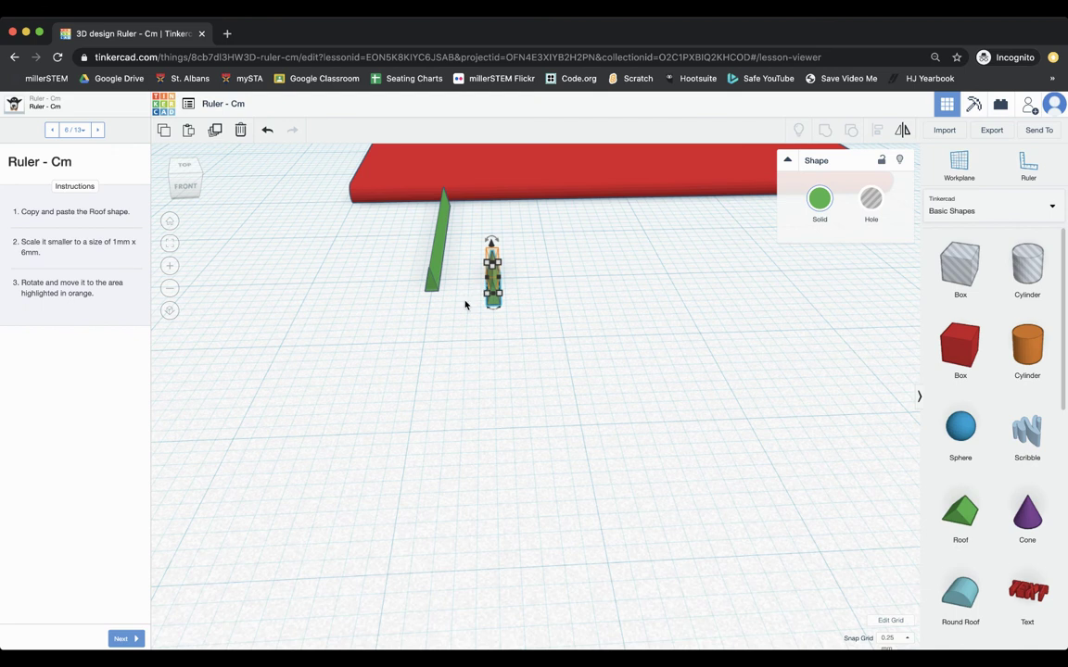
pyautogui.click(132, 639)
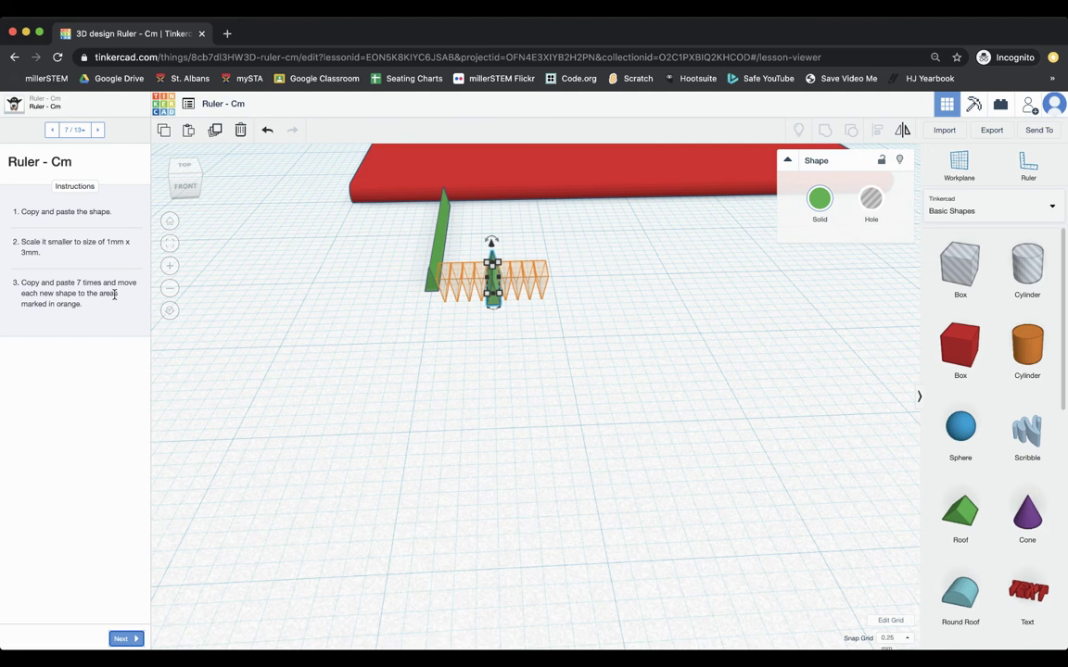
# Step: Paste a copy of the 6 mm roof beside the original, over the outlines on the side away from the long roof
pyautogui.scroll(-3, 374, 424)
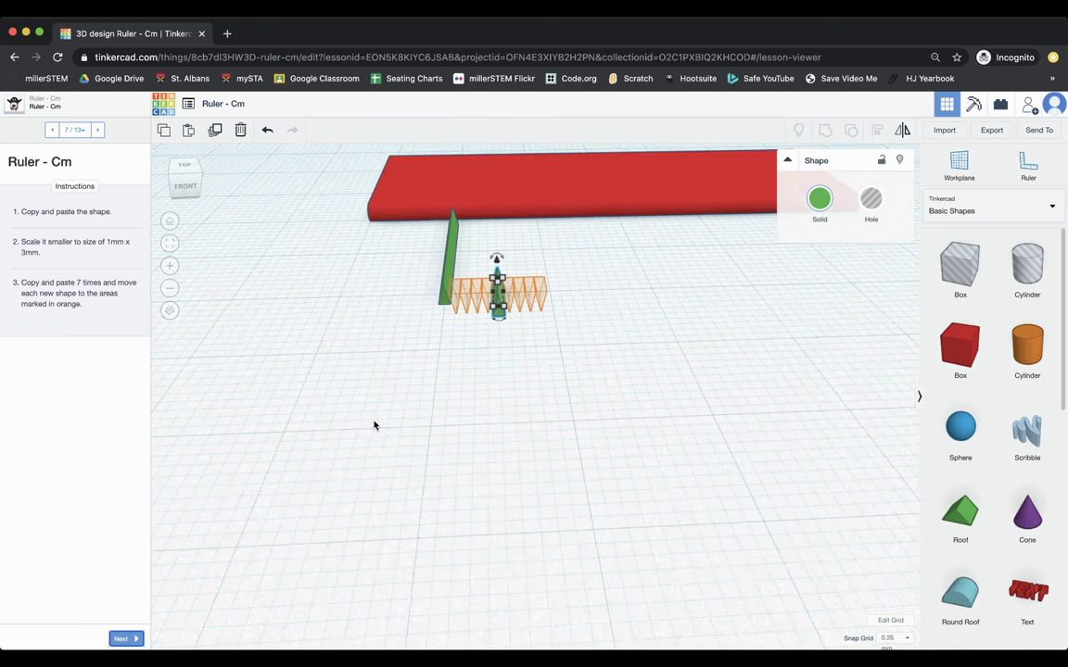
pyautogui.scroll(2, 482, 456)
pyautogui.moveTo(482, 456); pyautogui.dragTo(508, 452, button='right')
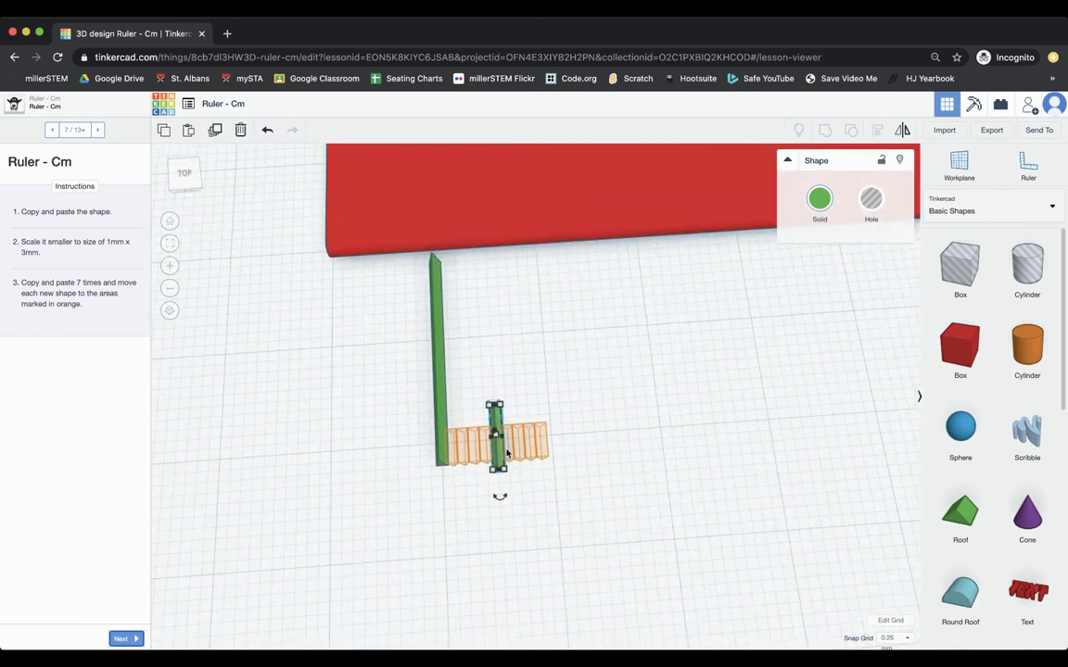
pyautogui.scroll(-2, 498, 422)
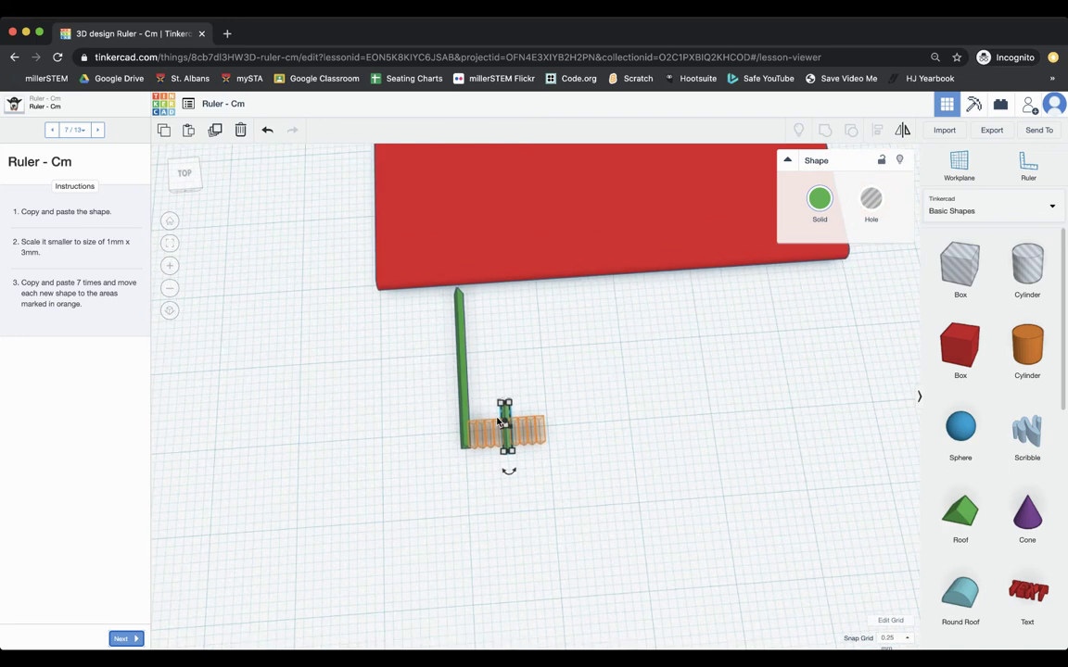
pyautogui.press('Right')
pyautogui.hotkey('ctrl', 'v')
pyautogui.scroll(5, 575, 431)
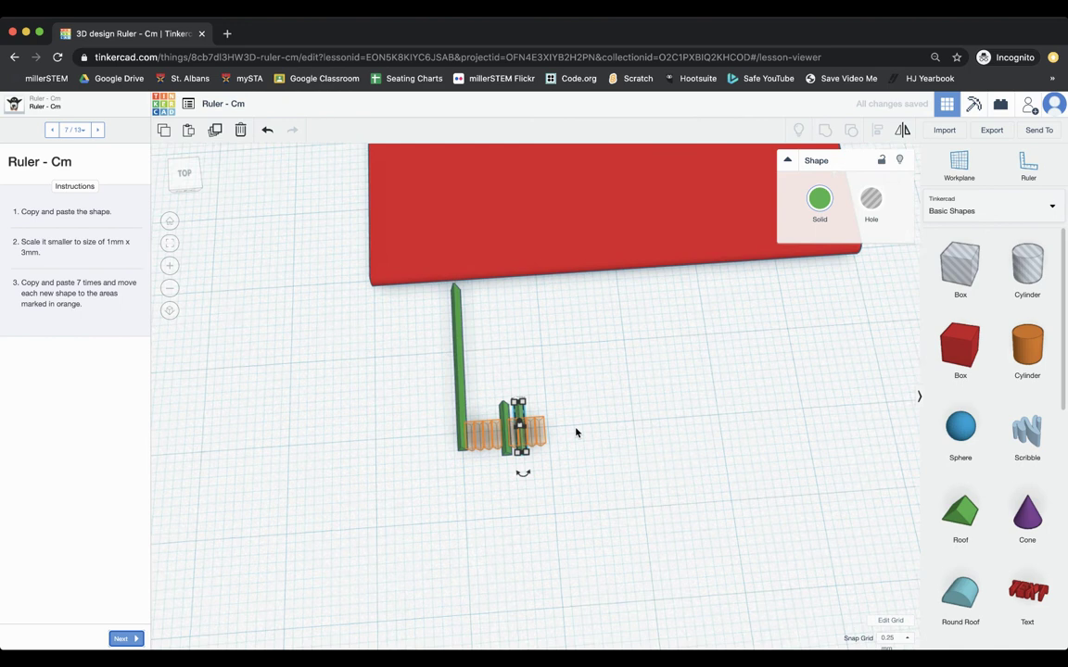
# Step: Set the new copy's length to 3 mm and nudge it onto the first orange outline next to the 6 mm roof
pyautogui.moveTo(492, 419)
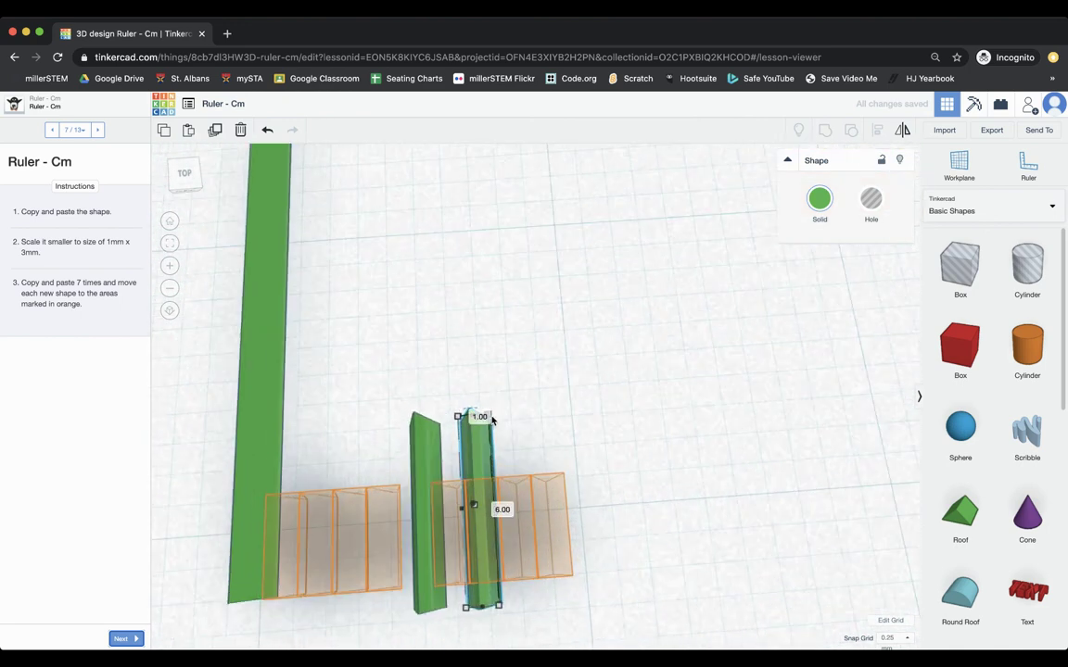
pyautogui.click(494, 505)
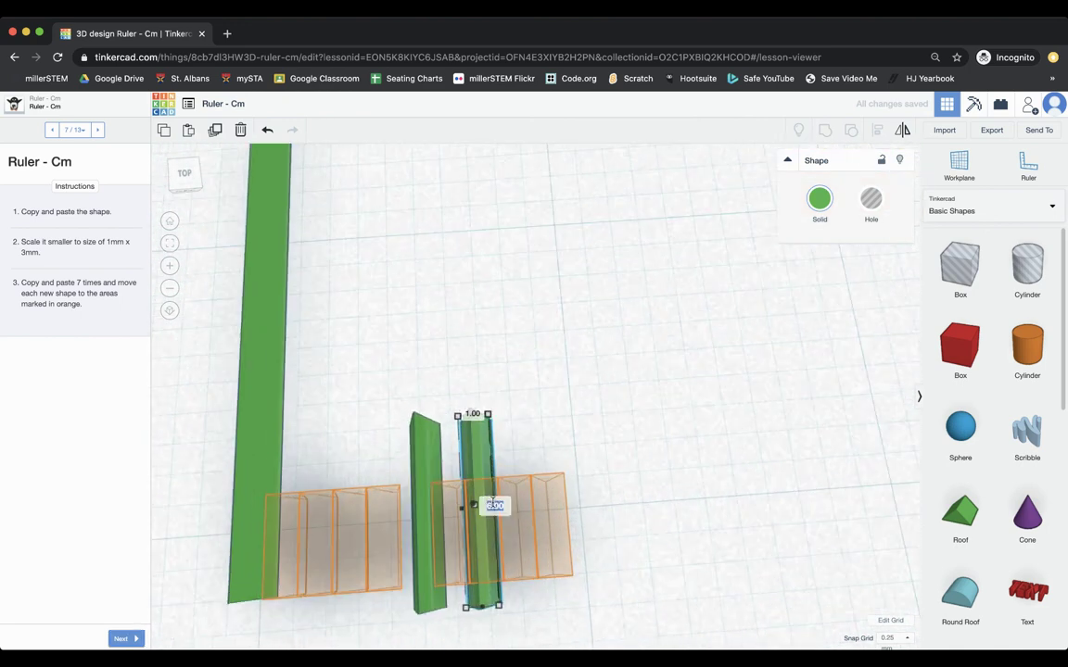
pyautogui.press('Return')
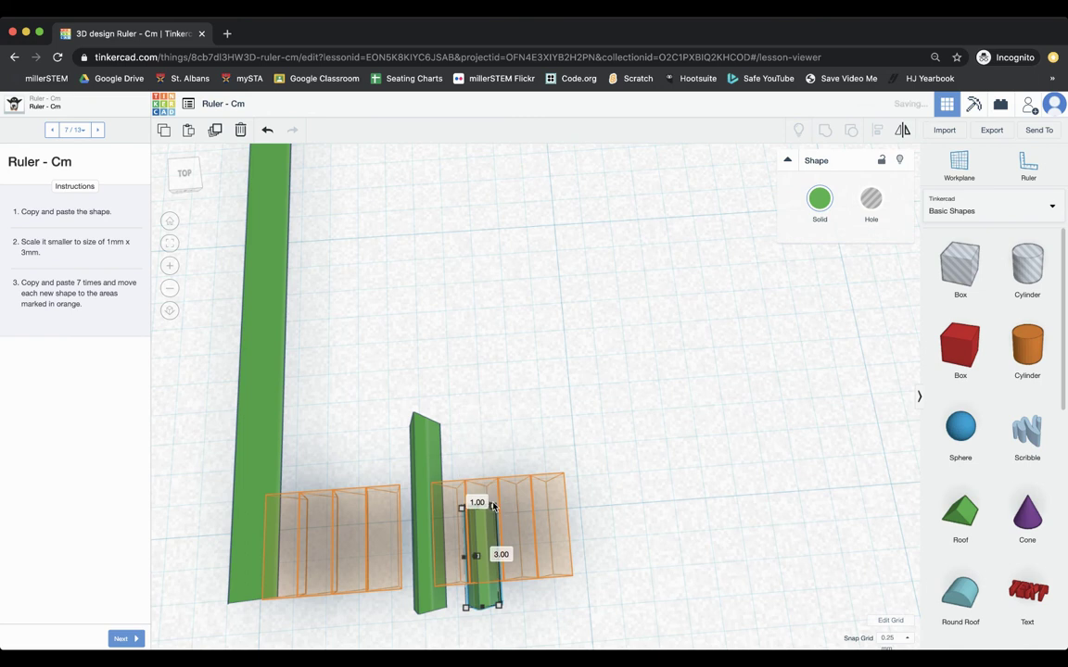
pyautogui.press('Up')
pyautogui.press('Up')
pyautogui.press('Up')
pyautogui.press('Up')
pyautogui.press('Down')
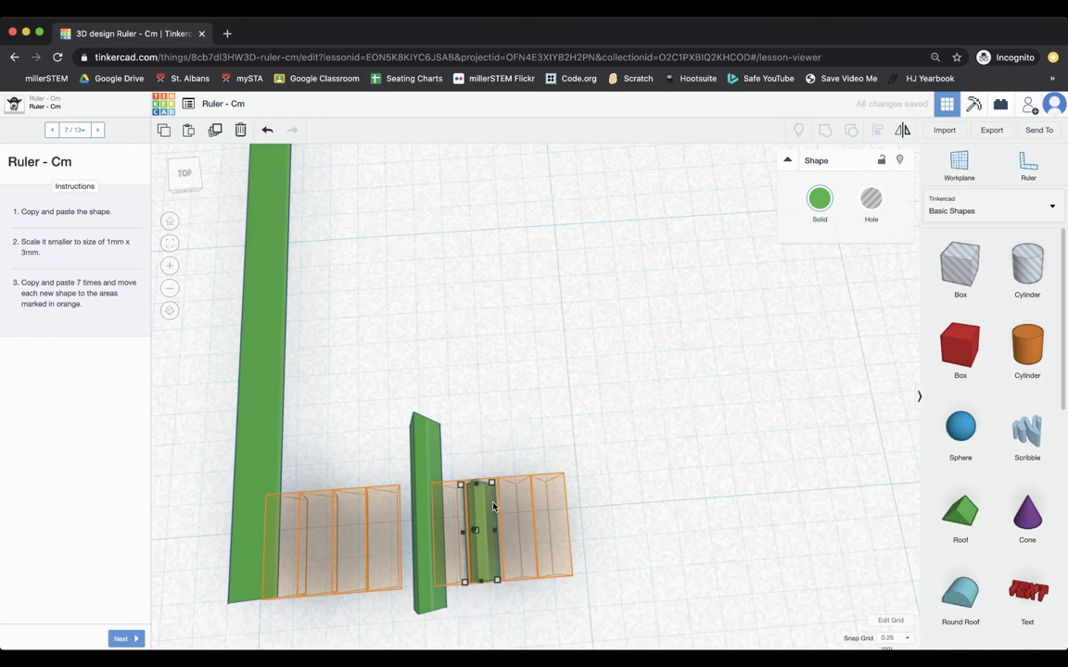
pyautogui.press('Left')
pyautogui.press('Left')
pyautogui.press('Left')
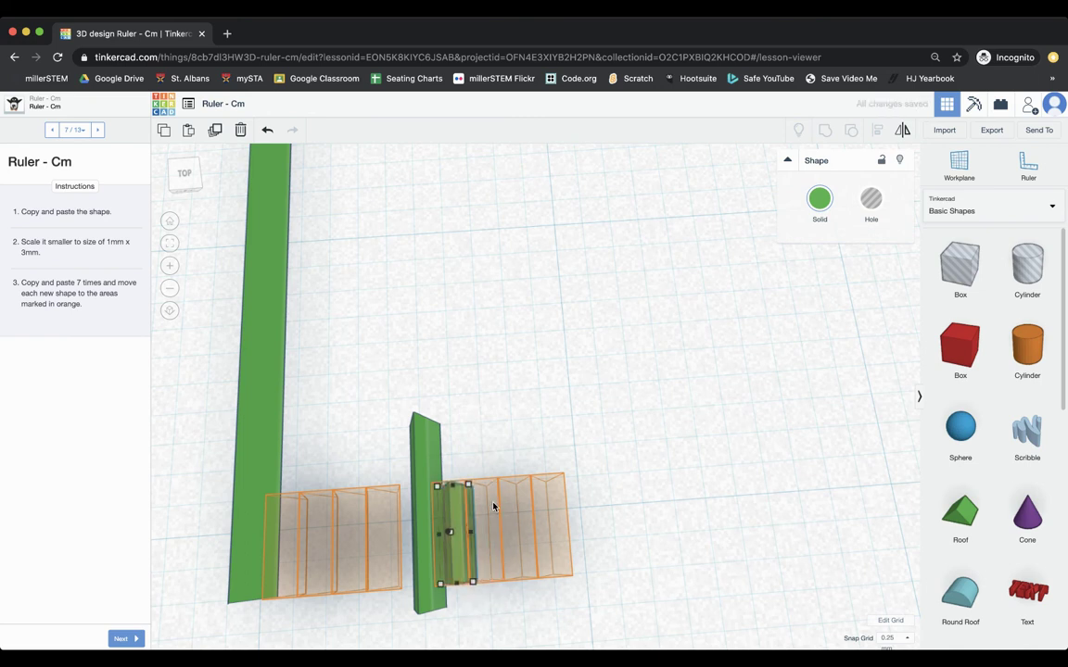
# Step: Paste three more 3 mm roofs and nudge each one along to fill the remaining orange outlines on that side
pyautogui.moveTo(541, 450); pyautogui.dragTo(551, 400, button='right')
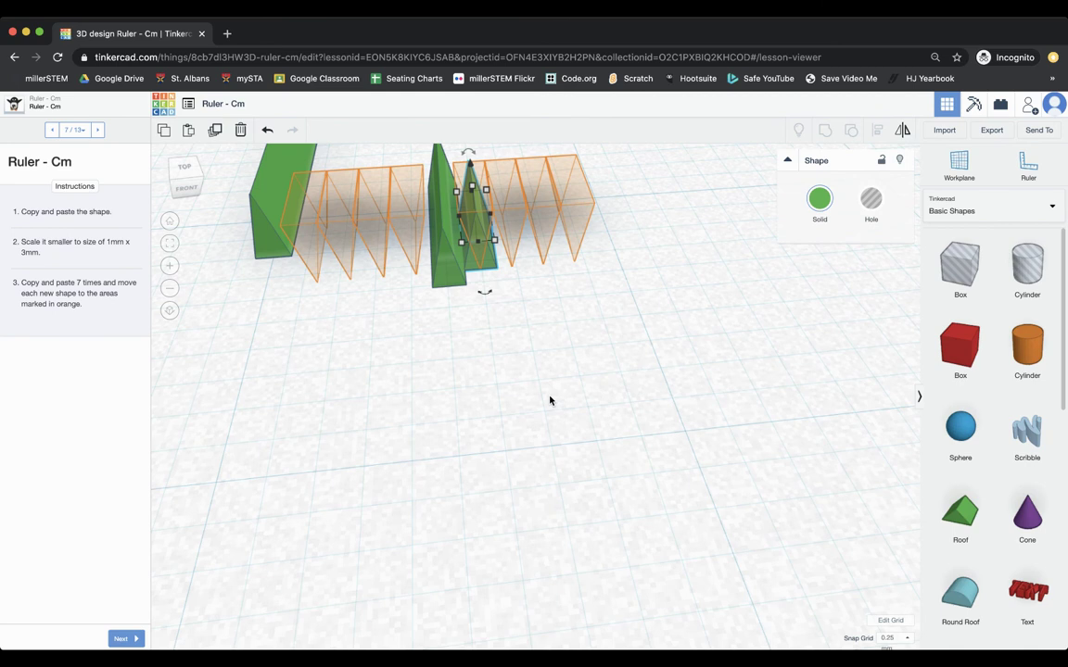
pyautogui.press('super+v')
pyautogui.press('Right')
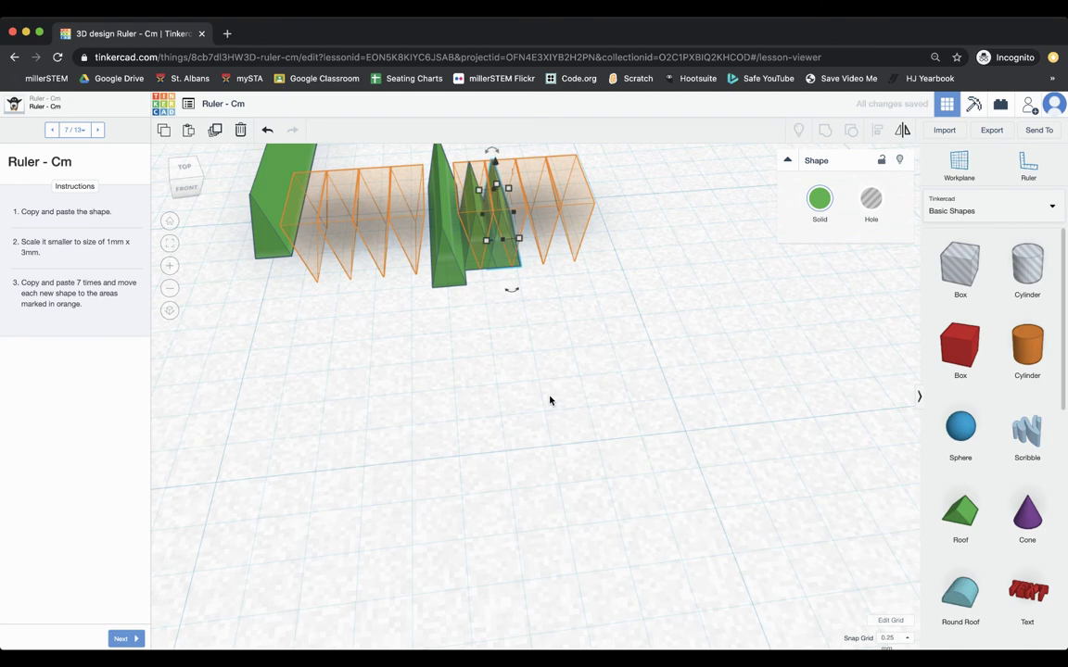
pyautogui.press('Right')
pyautogui.press('Right')
pyautogui.press('Right')
pyautogui.press('Right')
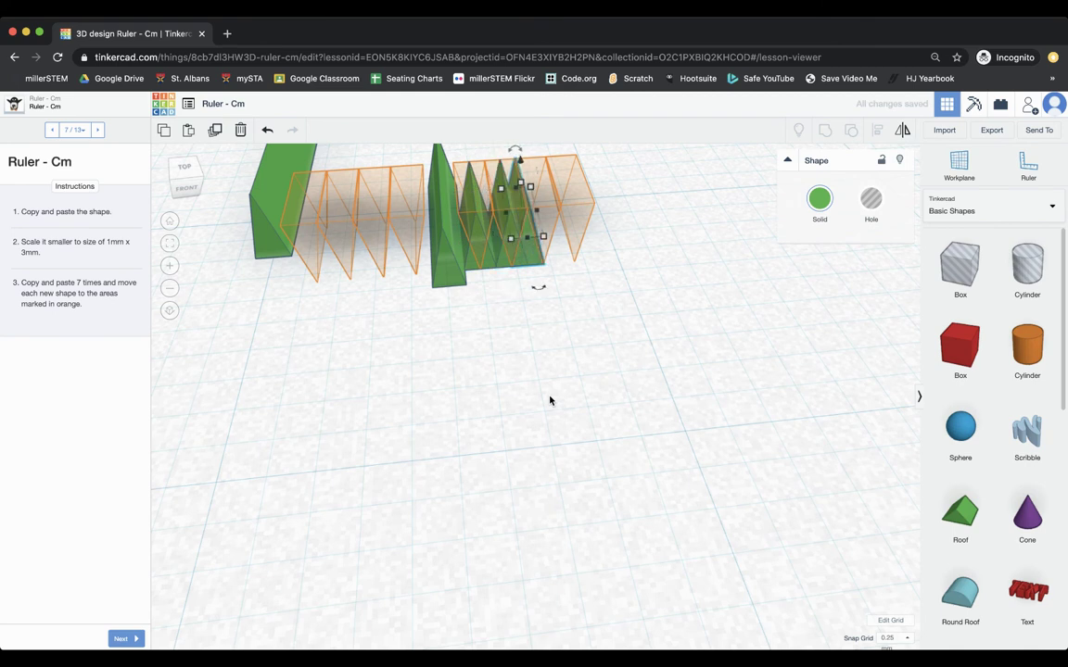
pyautogui.press('Right')
pyautogui.press('Right')
pyautogui.press('Right')
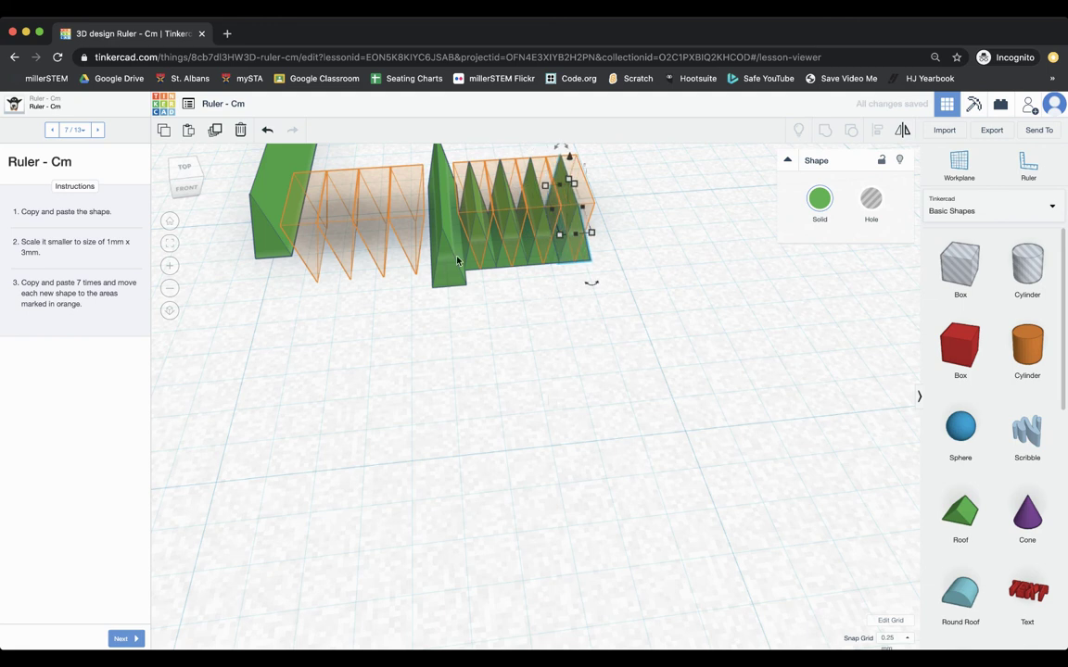
# Step: Copy the four 3 mm roofs together and shift the copies onto the outlines between the long roof and the 6 mm roof
pyautogui.hotkey('ctrl', 'v')
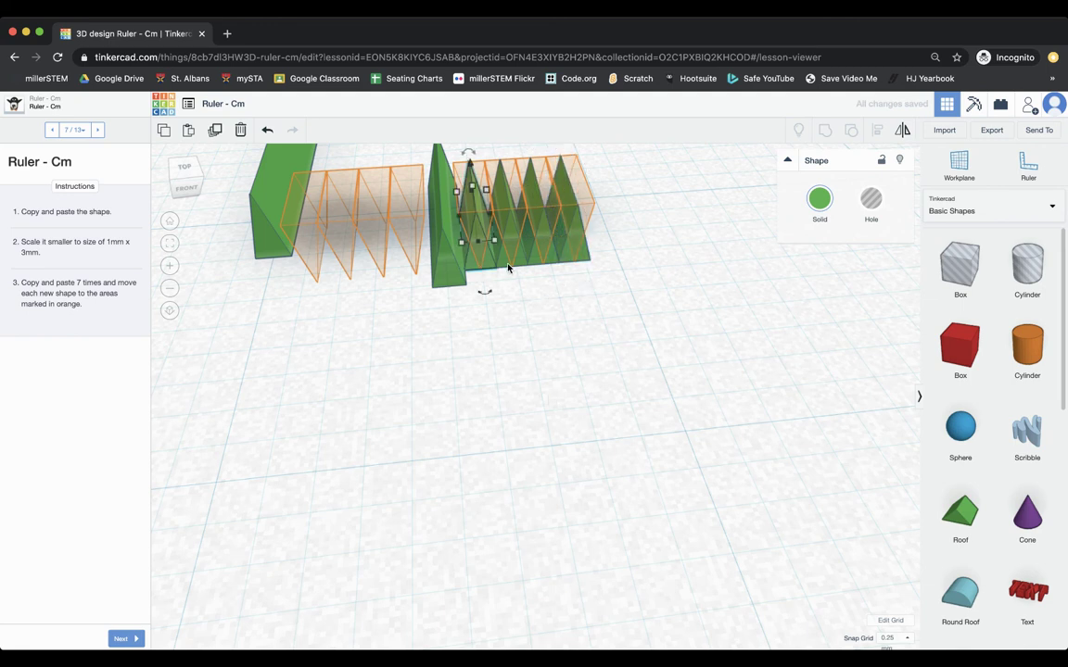
pyautogui.keyDown('shift'); pyautogui.click(511, 265); pyautogui.keyUp('shift')
pyautogui.keyDown('shift'); pyautogui.click(541, 263); pyautogui.keyUp('shift')
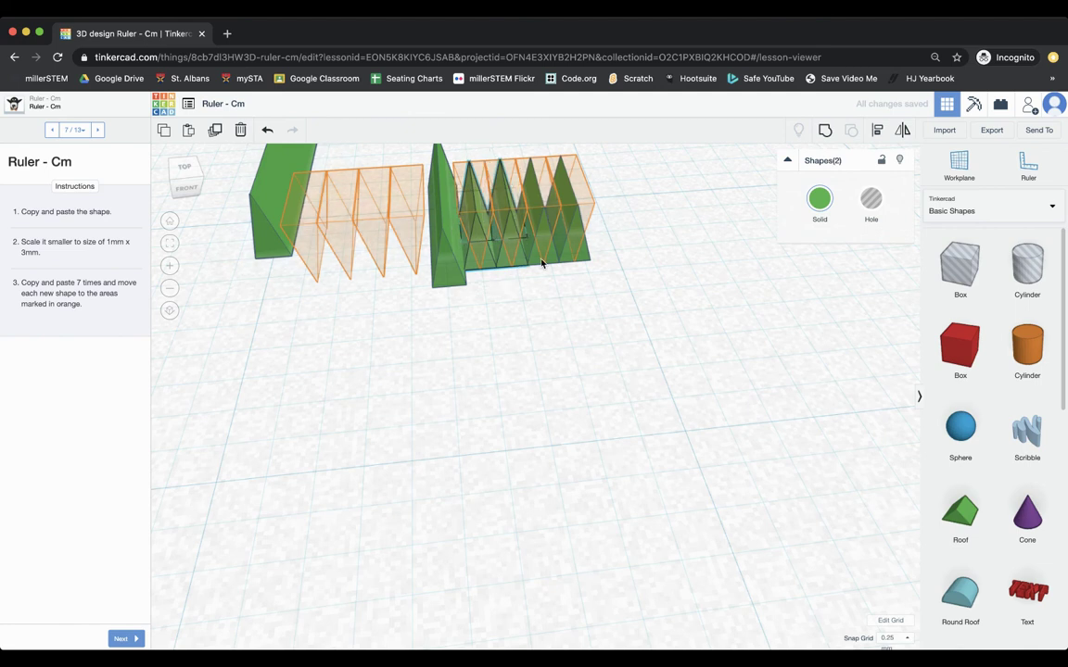
pyautogui.keyDown('shift'); pyautogui.click(573, 261); pyautogui.keyUp('shift')
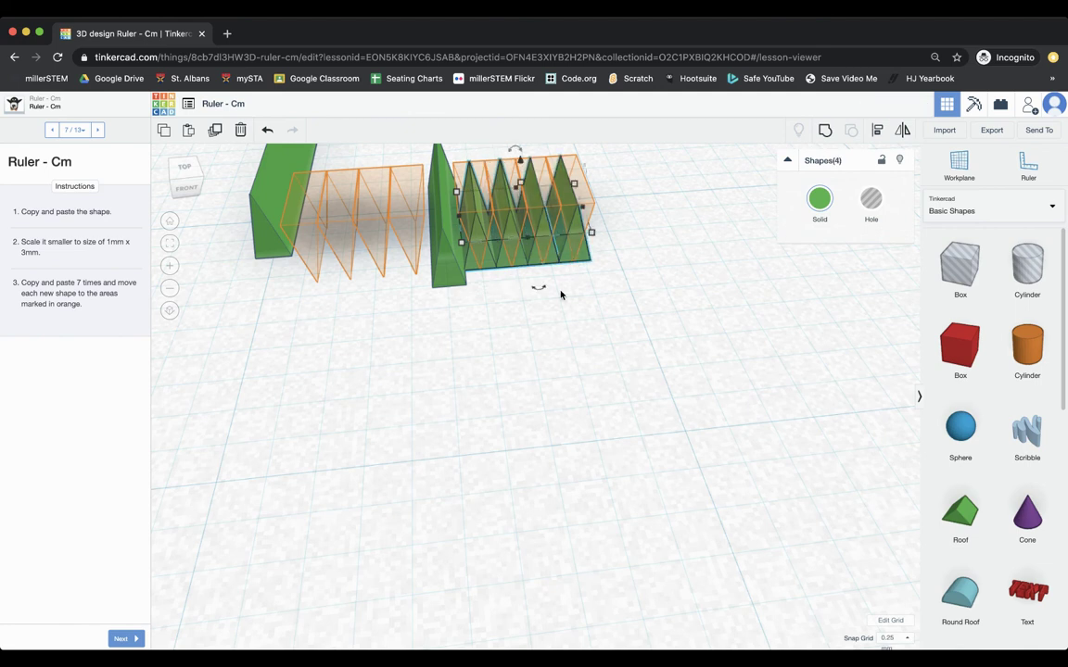
pyautogui.press('Left')
pyautogui.press('Left')
pyautogui.press('Left')
pyautogui.press('Left')
pyautogui.press('Left')
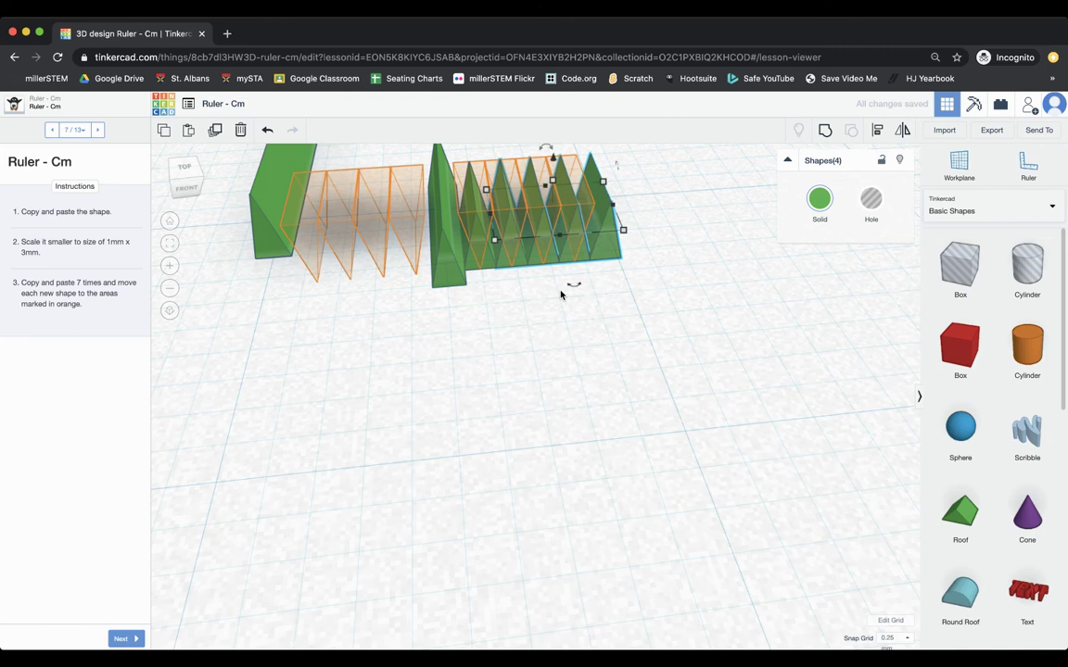
pyautogui.press('Left')
pyautogui.press('Left')
pyautogui.press('Left')
pyautogui.press('Left')
pyautogui.press('Left')
pyautogui.press('Left')
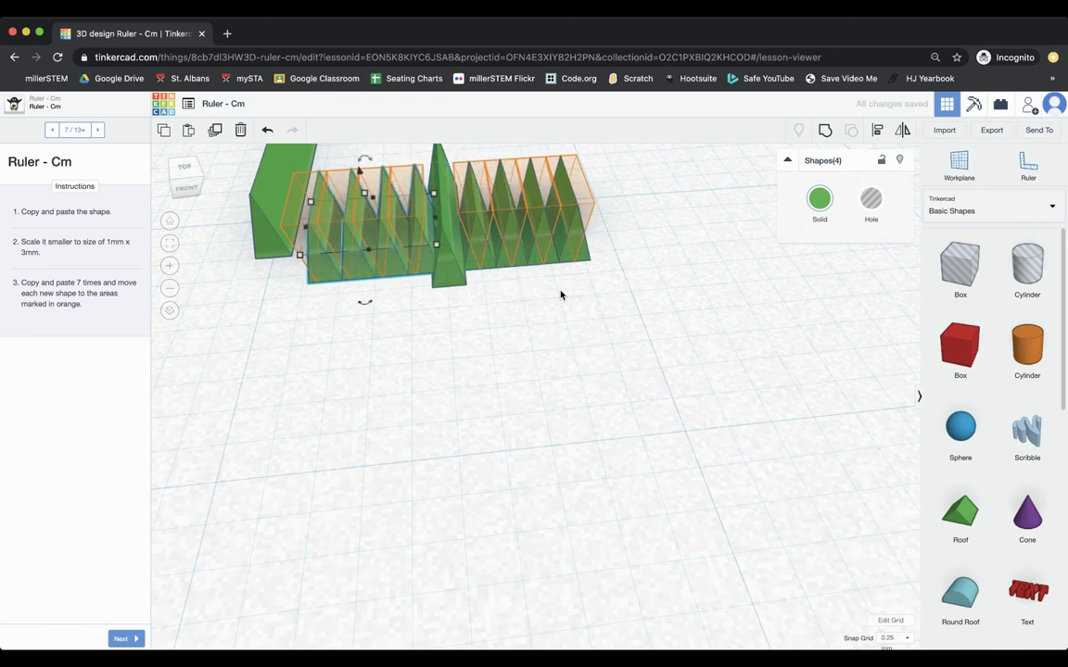
pyautogui.press('Left')
pyautogui.press('Right')
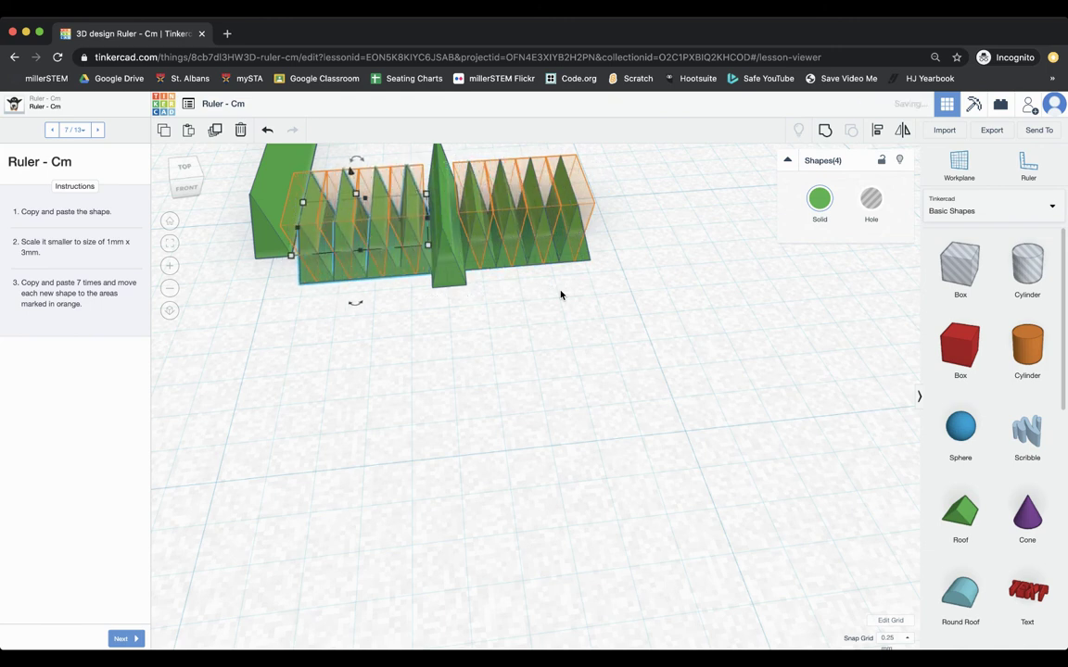
# Step: Check the eight 3 mm roofs against their outlines, deselect them, and advance the lesson to step 8
pyautogui.moveTo(430, 402); pyautogui.dragTo(385, 423, button='right')
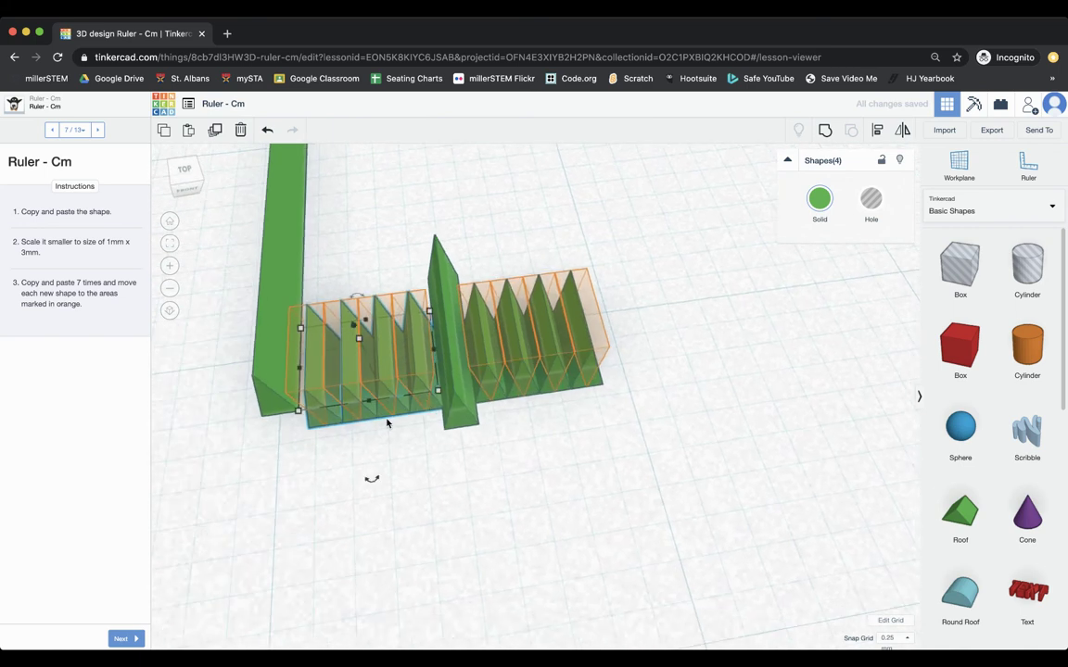
pyautogui.click(566, 451)
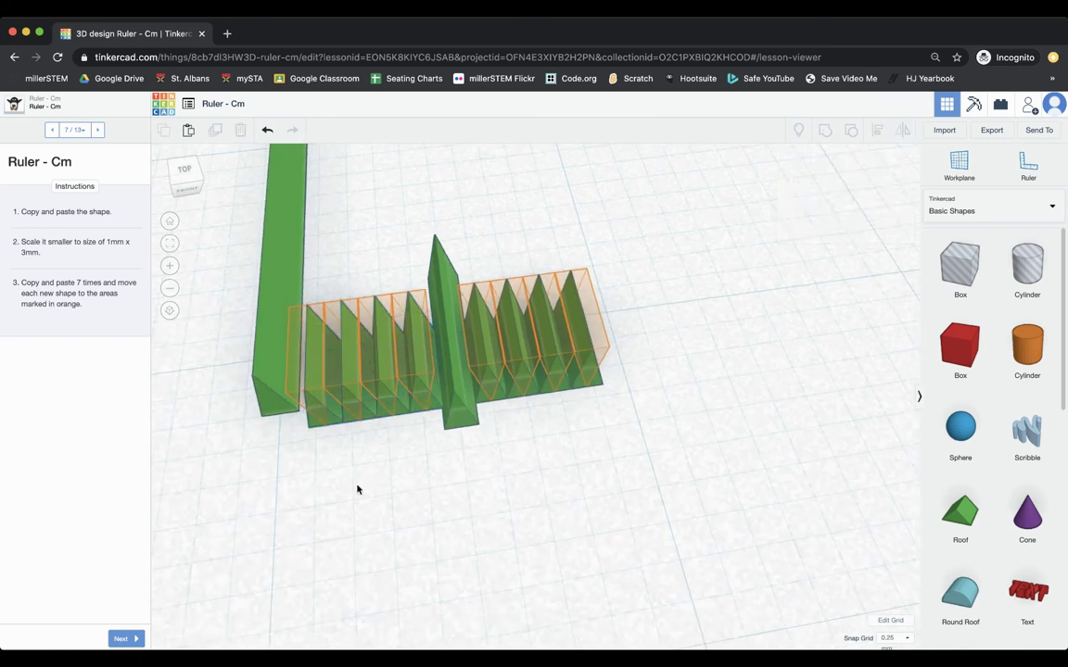
pyautogui.click(124, 639)
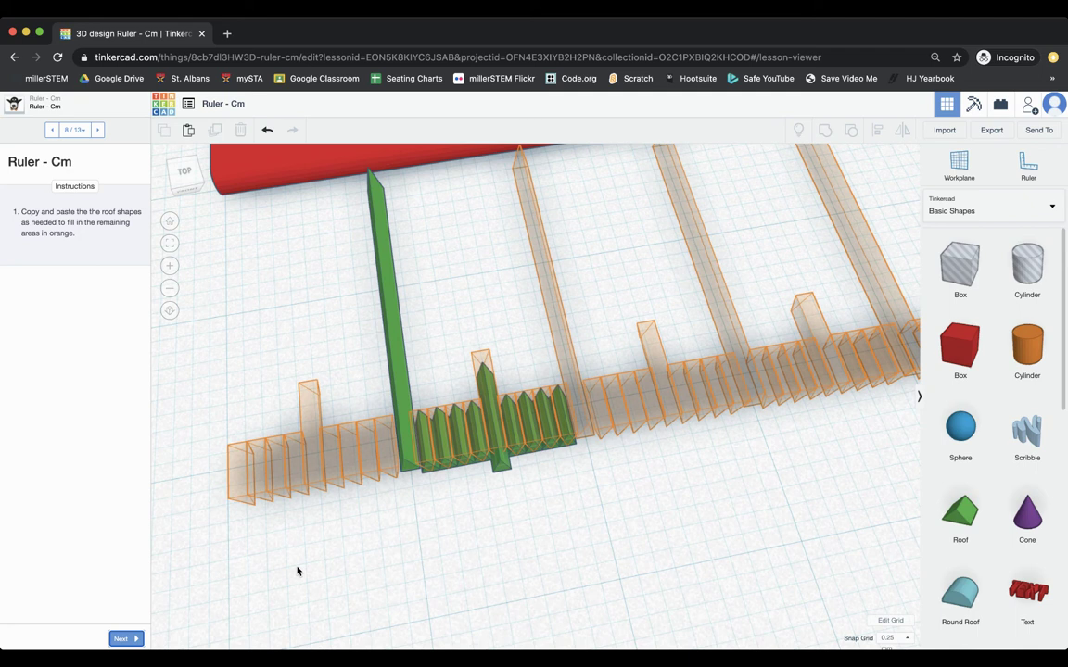
# Step: Select the 6 mm roof with its eight 3 mm roofs and paste a copy of all nine
pyautogui.scroll(3, 346, 521)
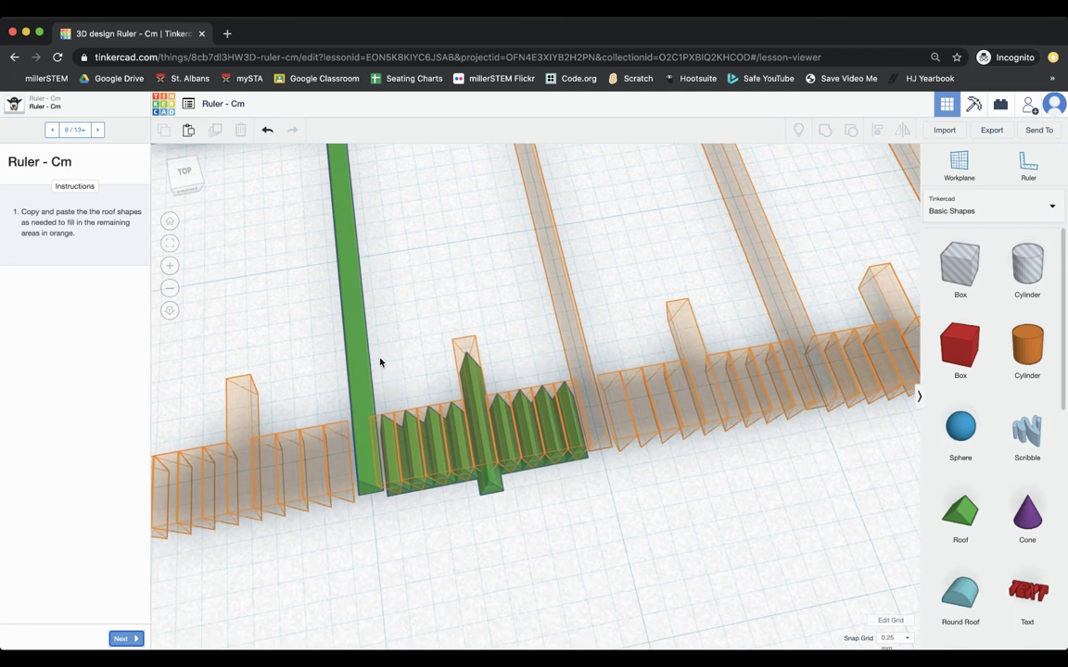
pyautogui.moveTo(380, 358); pyautogui.dragTo(570, 468)
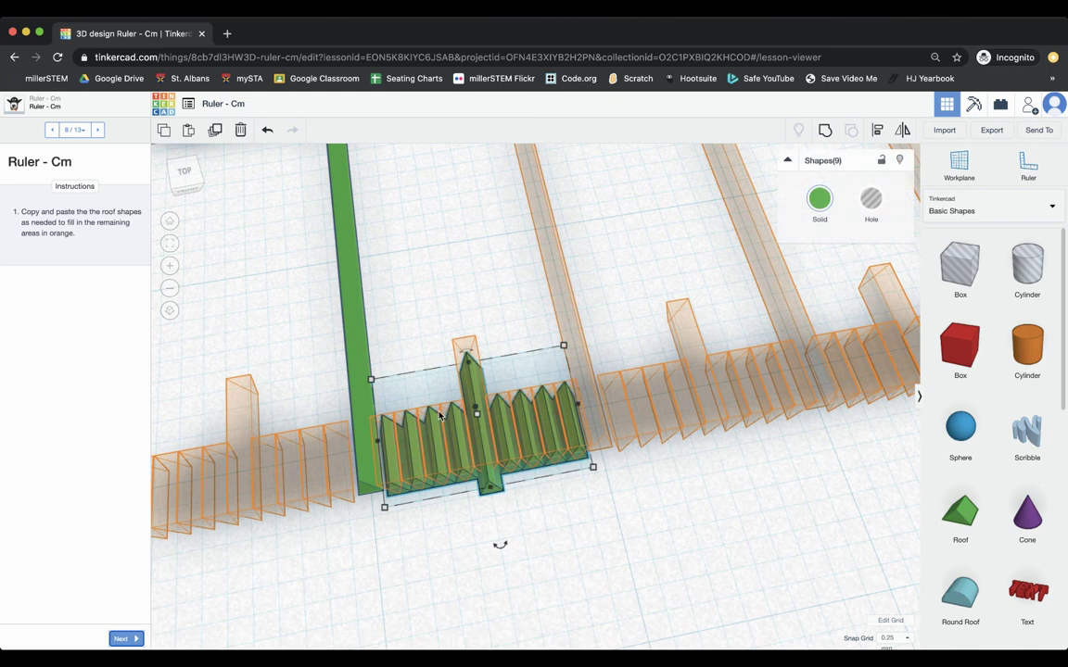
pyautogui.hotkey('ctrl', 'v')
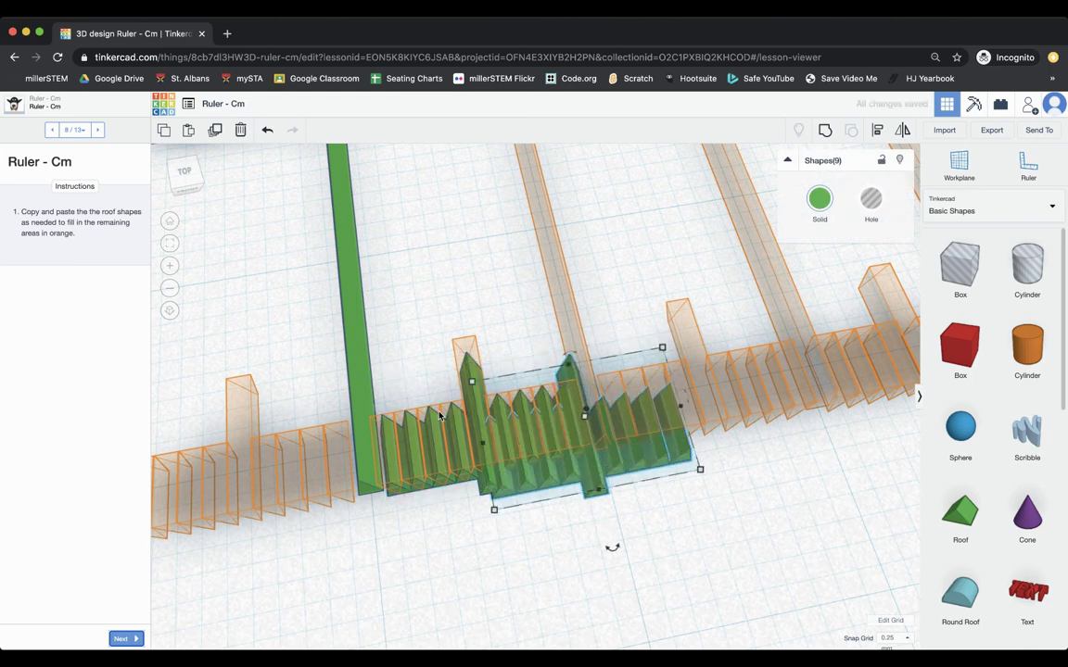
# Step: Shift the nine copied roofs past the long roof onto the orange outlines on its other side
pyautogui.press('Left')
pyautogui.press('Left')
pyautogui.press('Left')
pyautogui.press('Left')
pyautogui.press('Left')
pyautogui.press('Left')
pyautogui.press('Left')
pyautogui.press('Left')
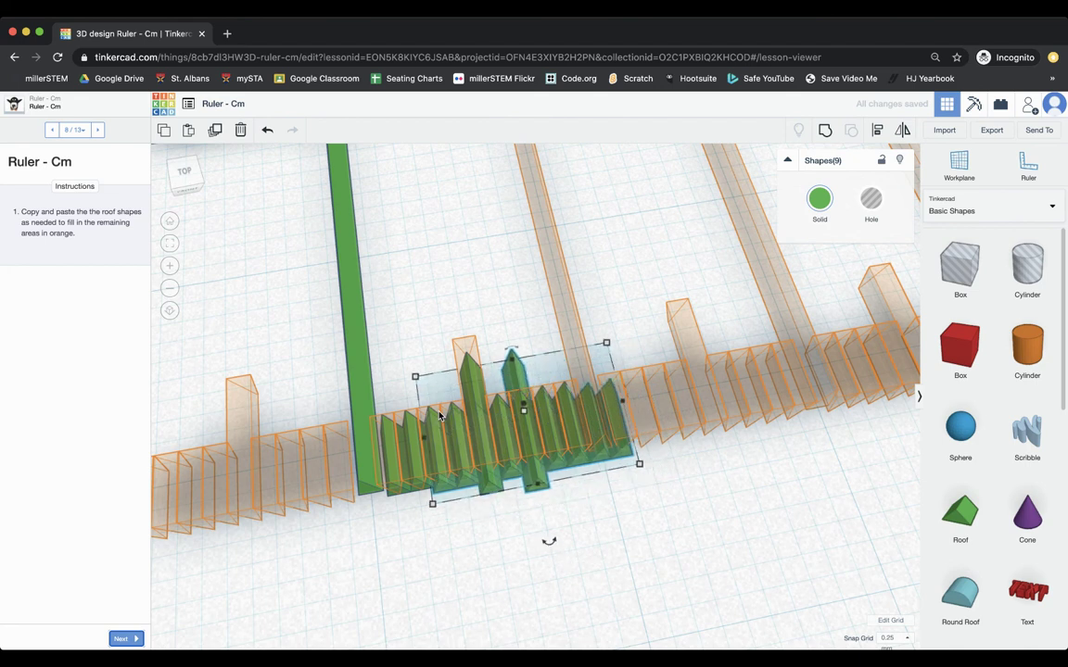
pyautogui.press('Left')
pyautogui.press('Left')
pyautogui.press('Left')
pyautogui.press('Left')
pyautogui.press('Left')
pyautogui.press('Left')
pyautogui.press('Left')
pyautogui.press('Left')
pyautogui.press('Left')
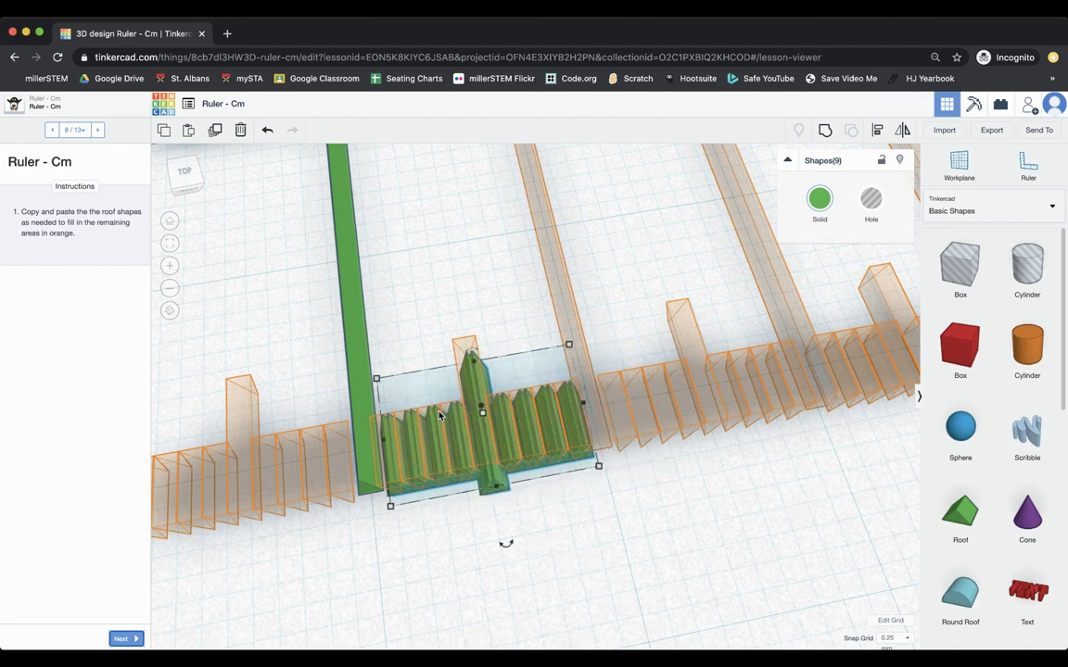
pyautogui.press('Left')
pyautogui.press('Left')
pyautogui.press('Left')
pyautogui.press('Left')
pyautogui.press('Left')
pyautogui.press('Left')
pyautogui.press('Left')
pyautogui.press('Left')
pyautogui.press('Left')
pyautogui.press('Left')
pyautogui.press('Left')
pyautogui.press('Left')
pyautogui.press('Left')
pyautogui.press('Left')
pyautogui.press('Left')
pyautogui.press('Left')
pyautogui.press('Left')
pyautogui.press('Left')
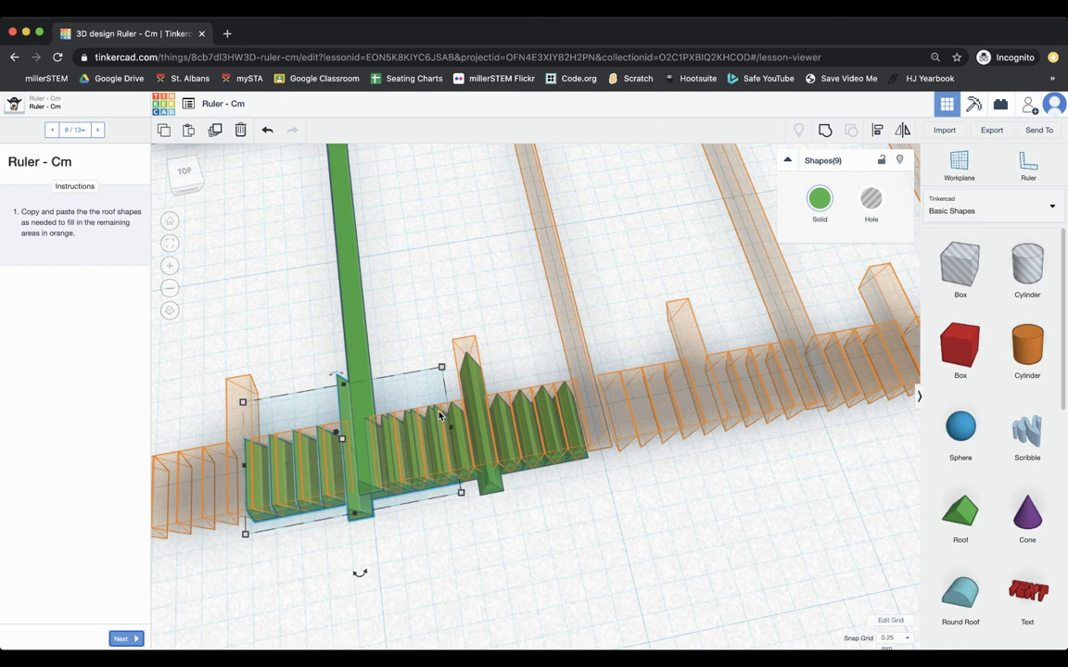
pyautogui.press('Left')
pyautogui.press('Left')
pyautogui.press('Left')
pyautogui.press('Left')
pyautogui.press('Left')
pyautogui.press('Left')
pyautogui.press('Left')
pyautogui.press('Left')
pyautogui.press('Left')
pyautogui.press('Left')
pyautogui.press('Left')
pyautogui.press('Left')
pyautogui.press('Left')
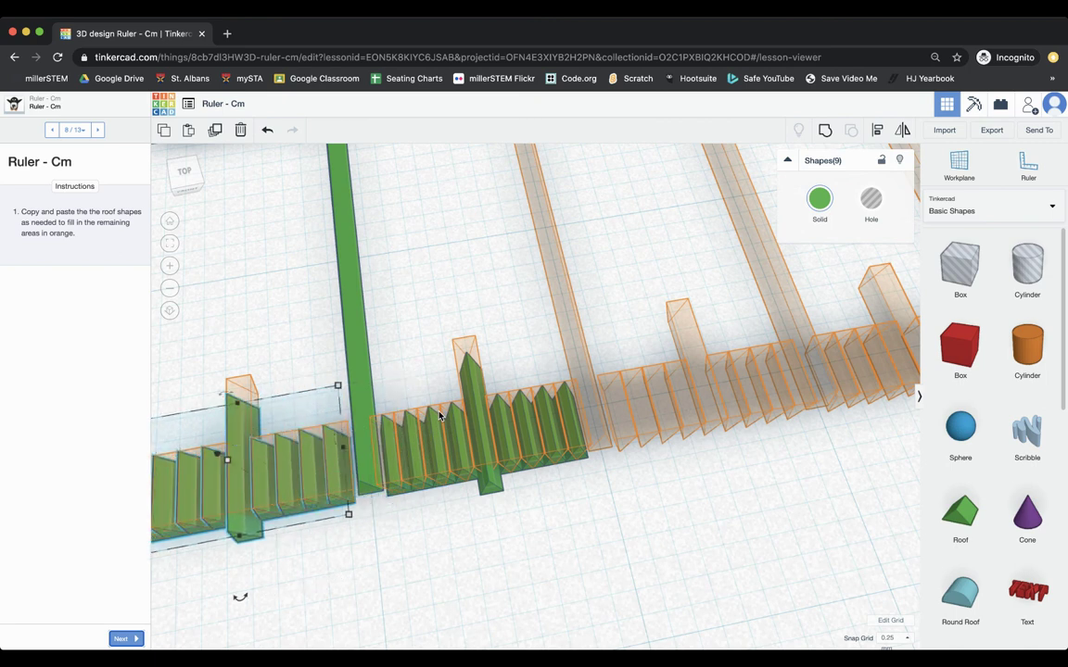
# Step: Nudge the nine copied roofs into line with their orange outlines and deselect them
pyautogui.press('Right')
pyautogui.scroll(-5, 533, 483)
pyautogui.click(508, 551)
pyautogui.moveTo(548, 479); pyautogui.dragTo(543, 517, button='right')
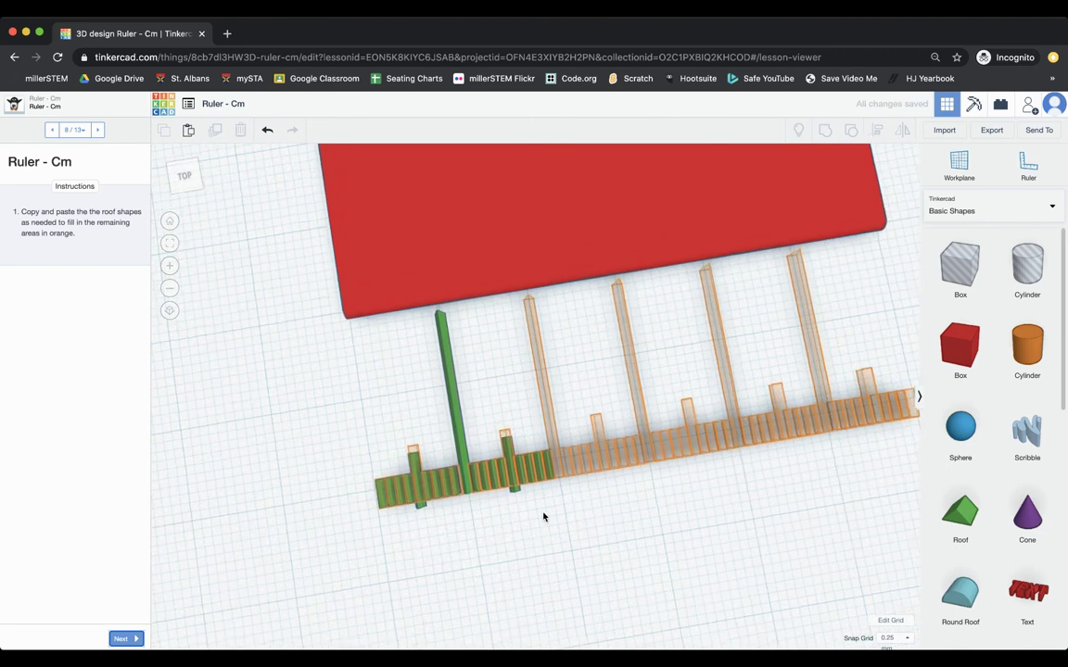
pyautogui.scroll(1, 462, 484)
pyautogui.moveTo(431, 345); pyautogui.dragTo(552, 512)
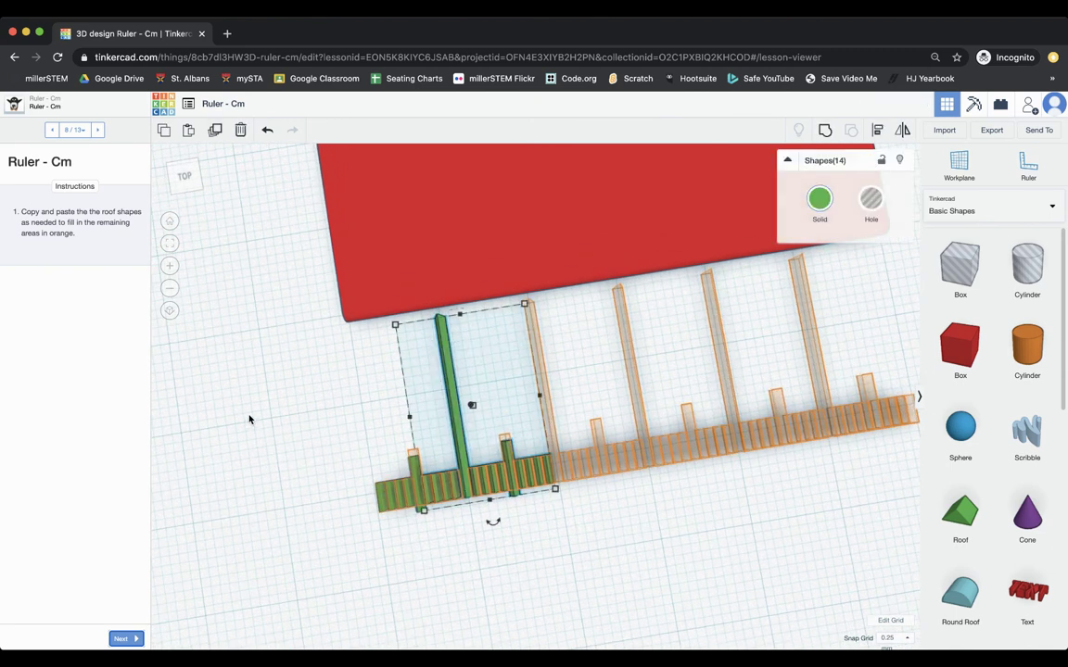
pyautogui.click(354, 446)
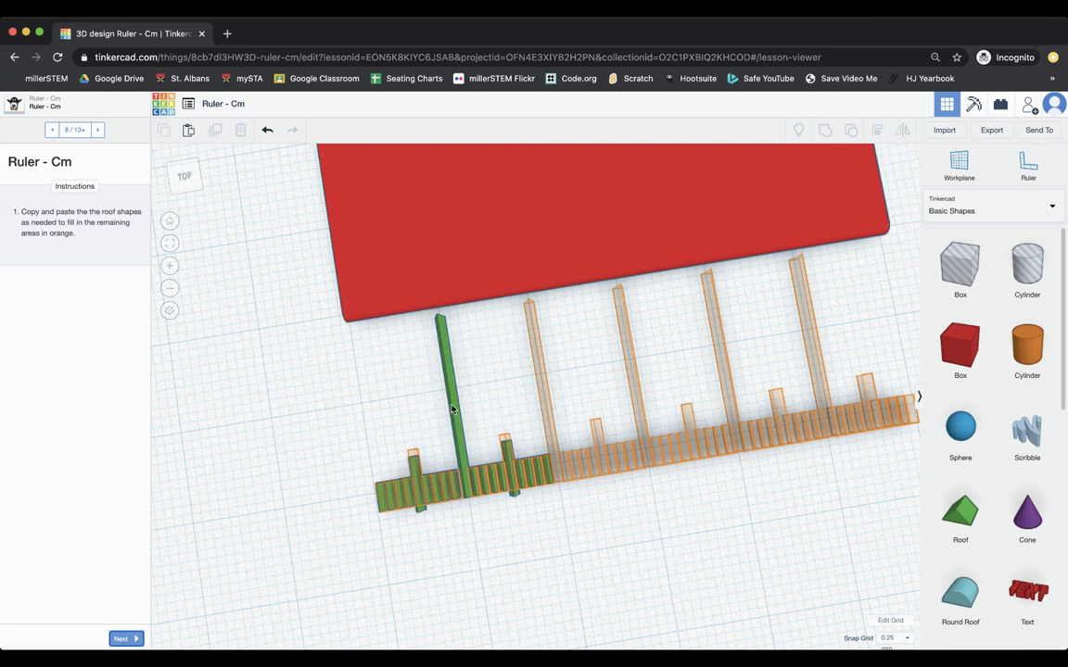
pyautogui.click(461, 439)
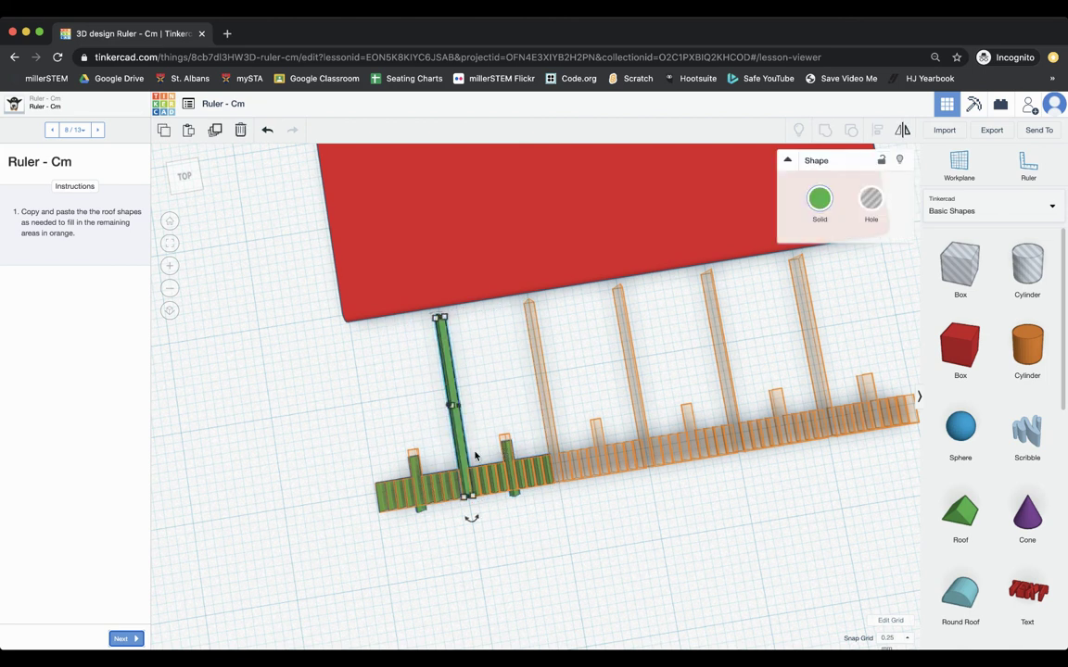
pyautogui.scroll(2, 507, 517)
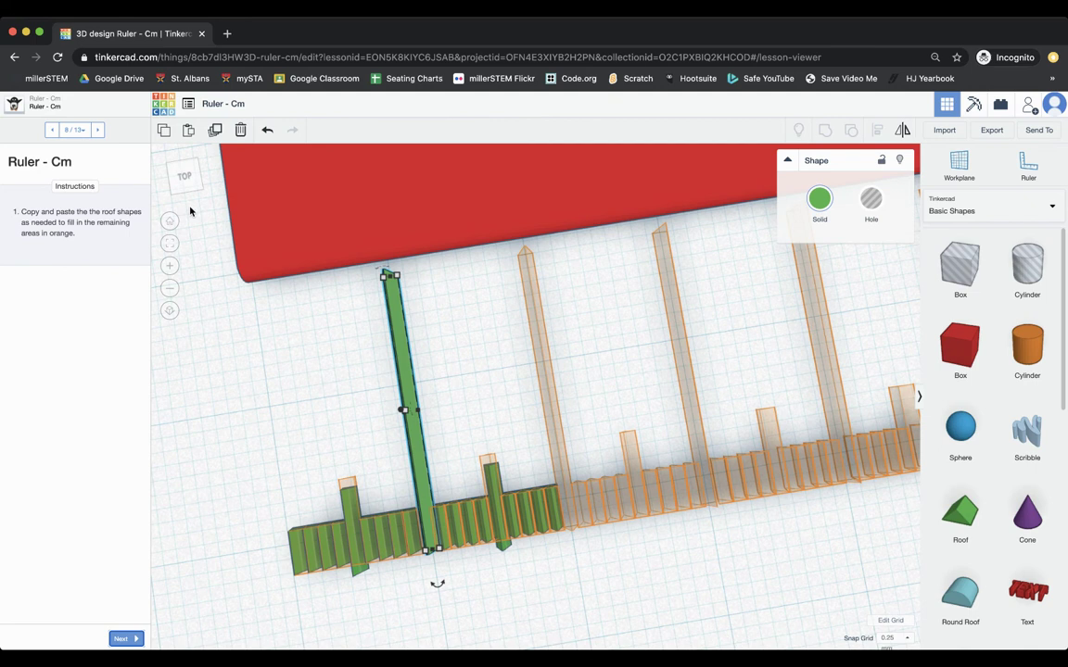
pyautogui.moveTo(182, 176)
pyautogui.mouseDown()
pyautogui.moveTo(198, 171)
pyautogui.moveTo(183, 188)
pyautogui.moveTo(174, 174)
pyautogui.moveTo(190, 193)
pyautogui.mouseUp()
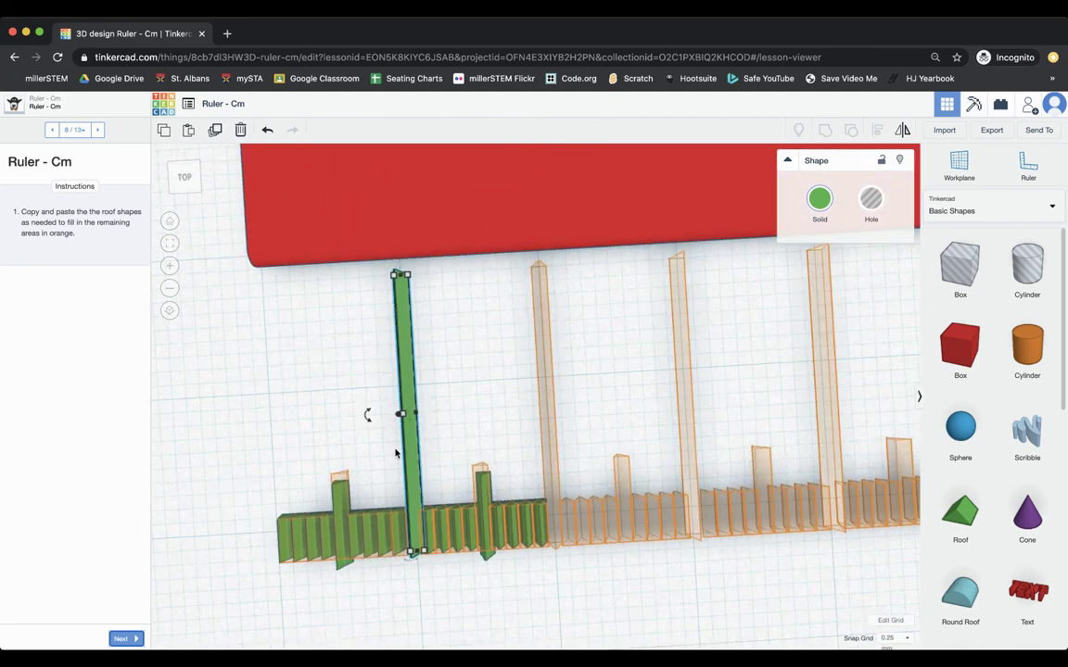
pyautogui.keyDown('shift'); pyautogui.click(430, 526); pyautogui.keyUp('shift')
pyautogui.keyDown('shift'); pyautogui.click(447, 528); pyautogui.keyUp('shift')
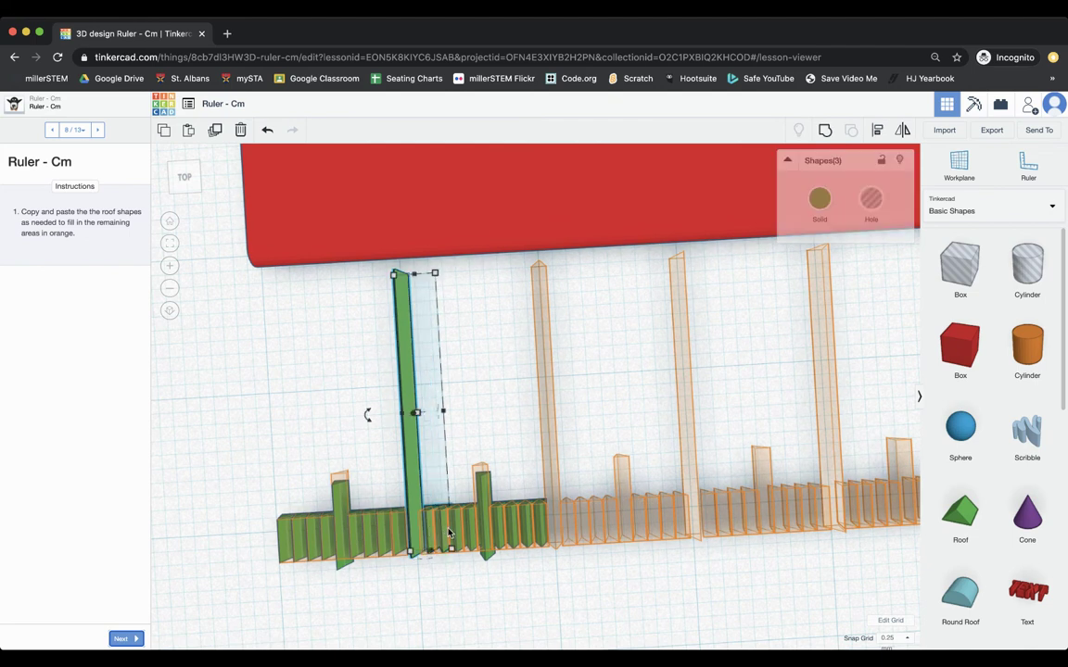
pyautogui.keyDown('shift'); pyautogui.click(448, 533); pyautogui.keyUp('shift')
pyautogui.keyDown('shift'); pyautogui.click(485, 528); pyautogui.keyUp('shift')
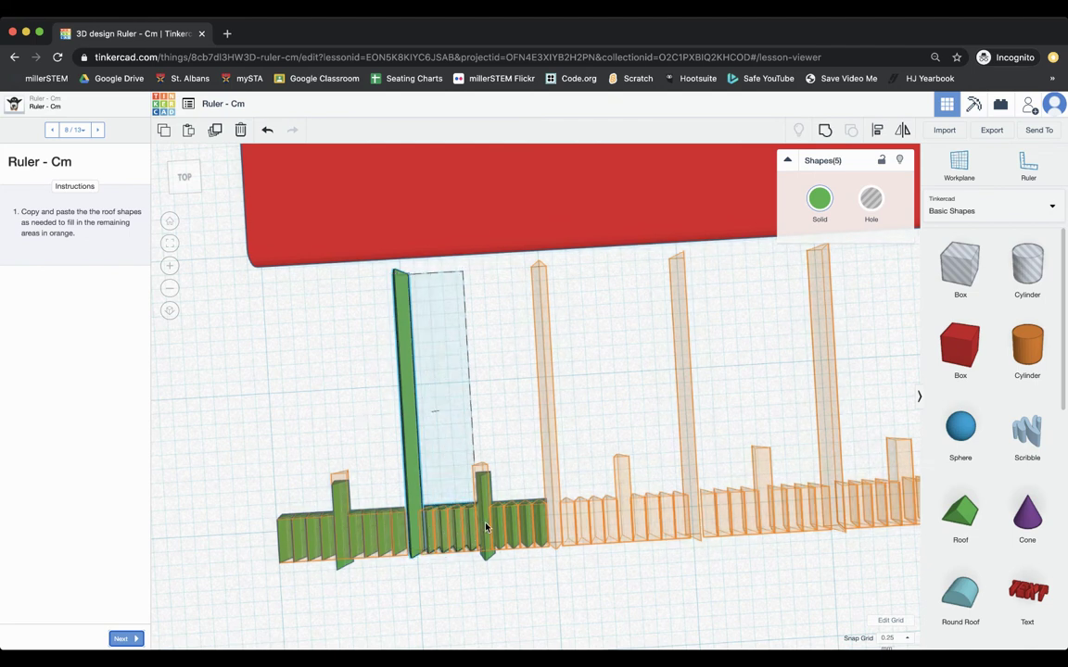
pyautogui.keyDown('shift'); pyautogui.click(493, 528); pyautogui.keyUp('shift')
pyautogui.keyDown('shift'); pyautogui.click(506, 530); pyautogui.keyUp('shift')
pyautogui.keyDown('shift'); pyautogui.click(519, 530); pyautogui.keyUp('shift')
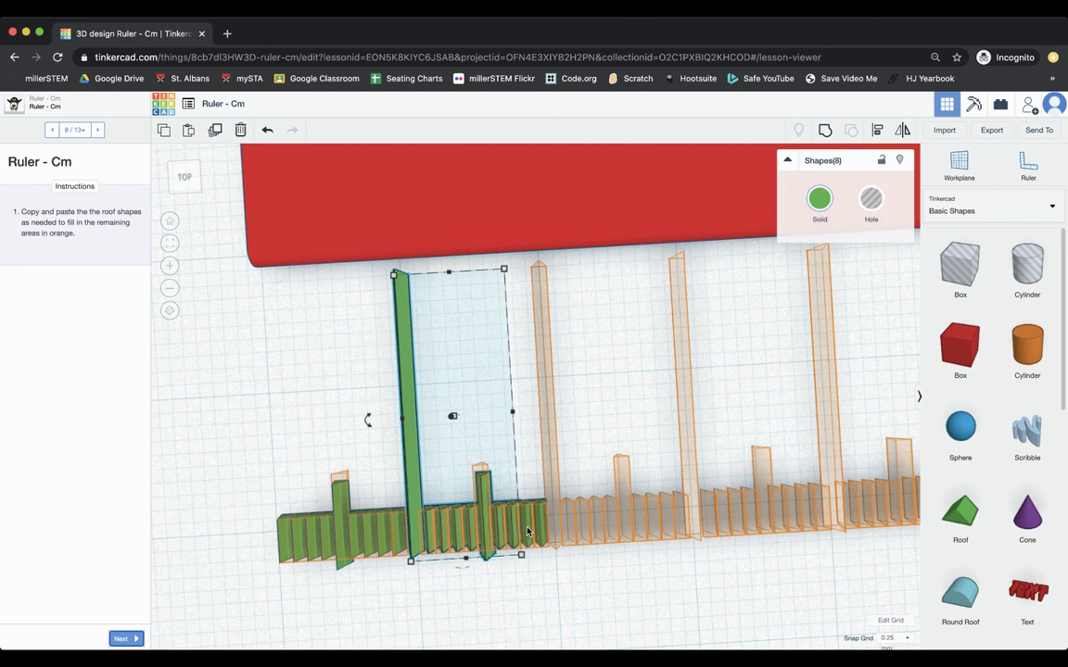
pyautogui.keyDown('shift'); pyautogui.click(534, 532); pyautogui.keyUp('shift')
pyautogui.keyDown('shift'); pyautogui.click(543, 531); pyautogui.keyUp('shift')
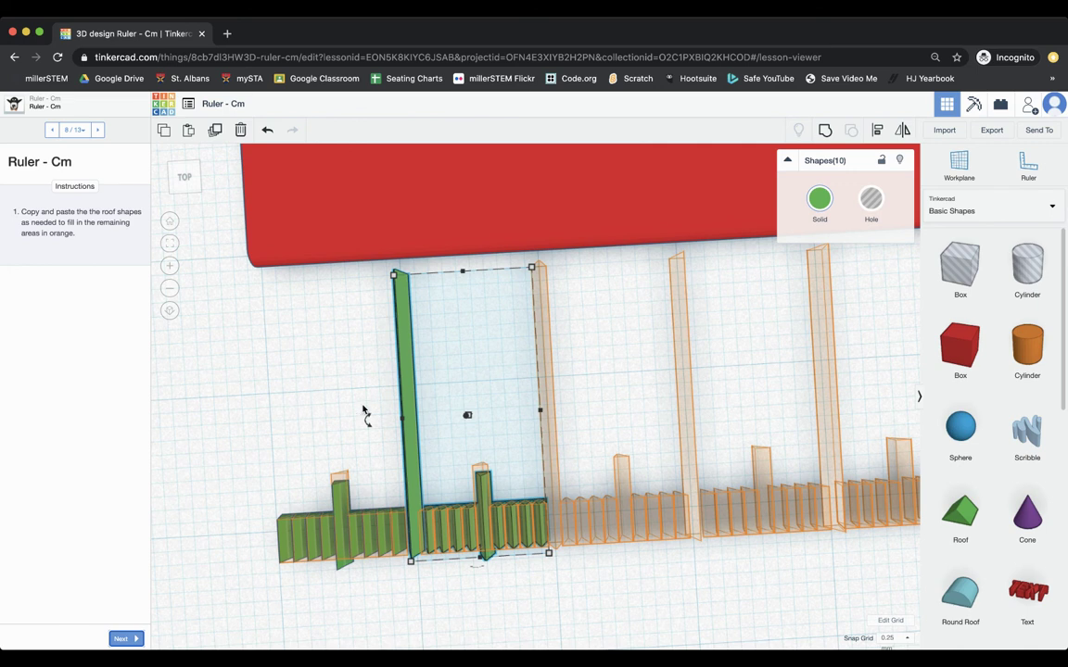
pyautogui.moveTo(304, 400)
pyautogui.mouseDown(button='right')
pyautogui.moveTo(317, 384)
pyautogui.moveTo(314, 392)
pyautogui.mouseUp(button='right')
pyautogui.scroll(-3, 309, 391)
pyautogui.scroll(5, 305, 405)
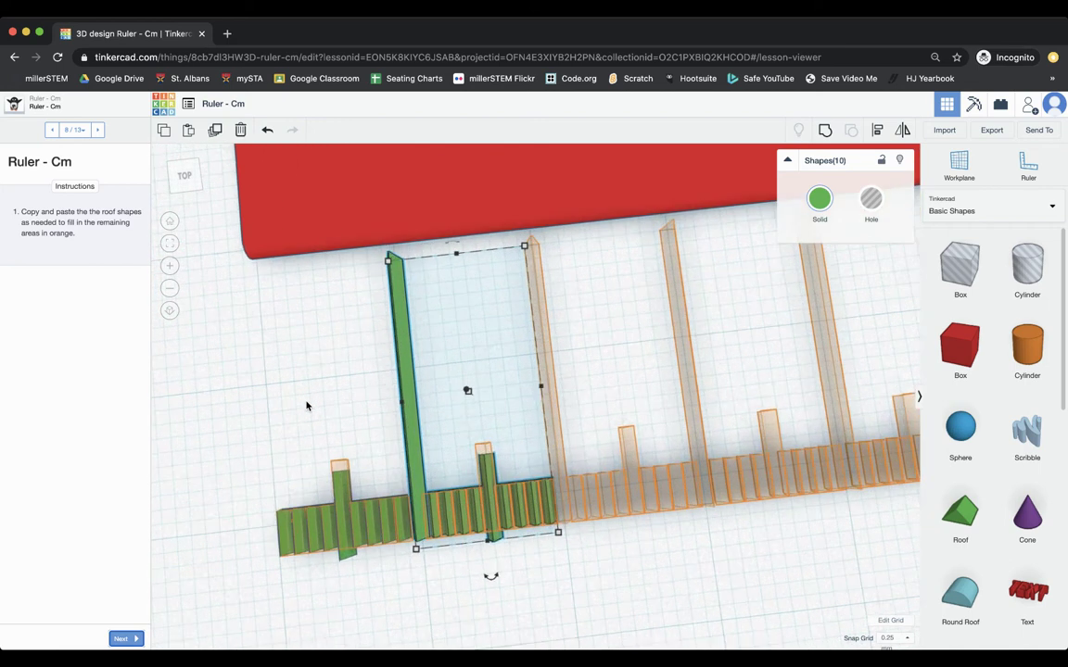
pyautogui.scroll(-4, 307, 405)
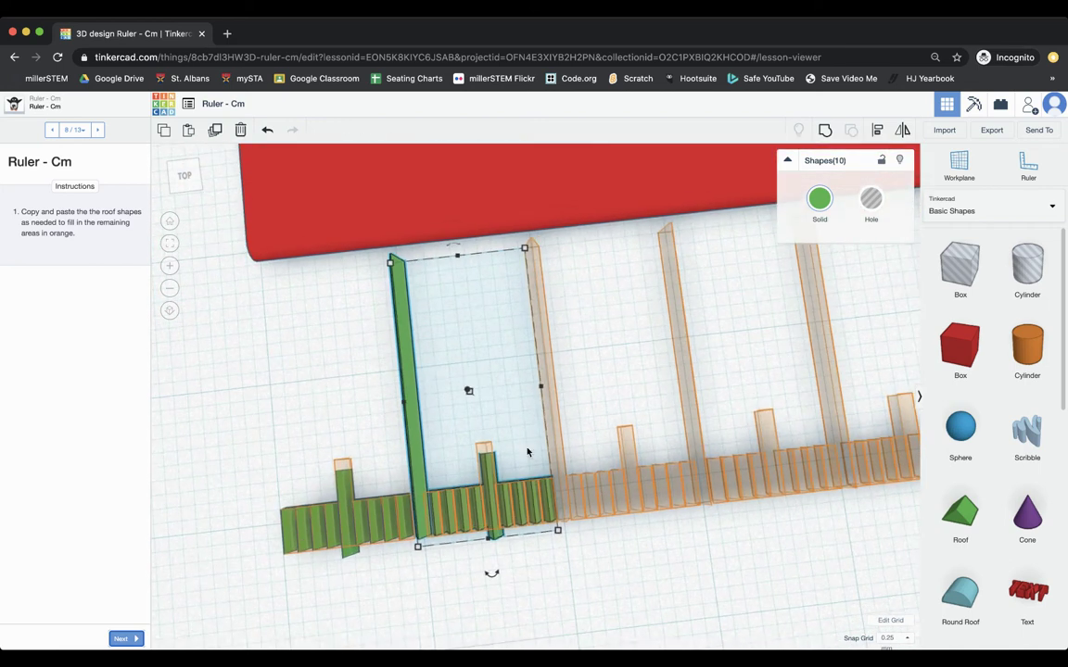
# Step: Move both 6 mm roofs toward the red base until each fills its orange outline, and deselect
pyautogui.click(502, 478)
pyautogui.click(491, 474)
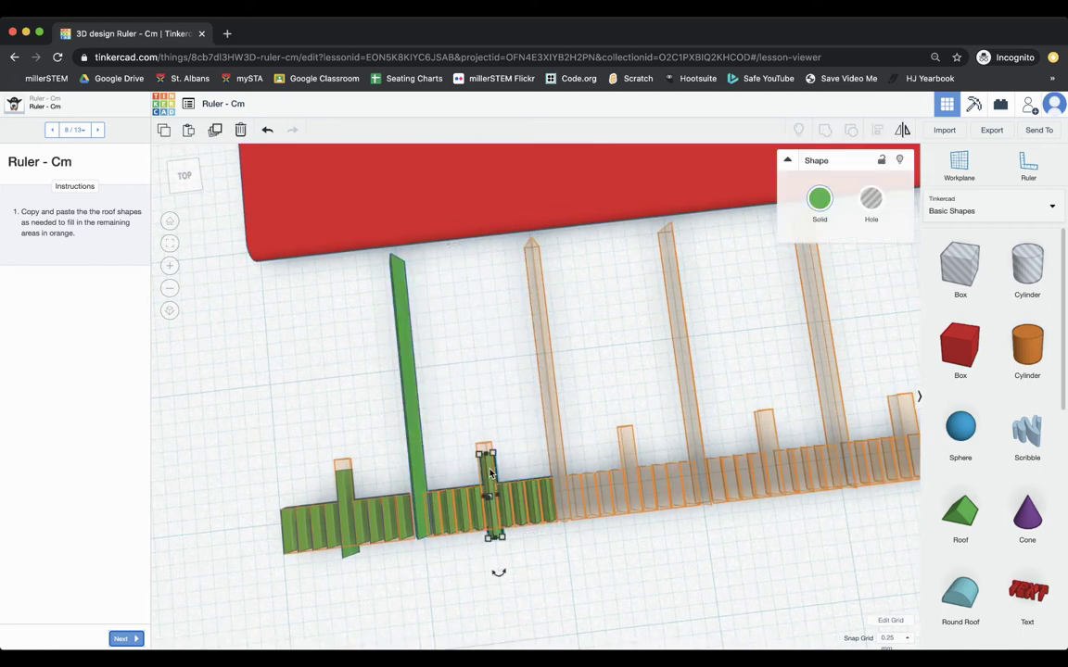
pyautogui.press('Up')
pyautogui.press('Up')
pyautogui.press('Up')
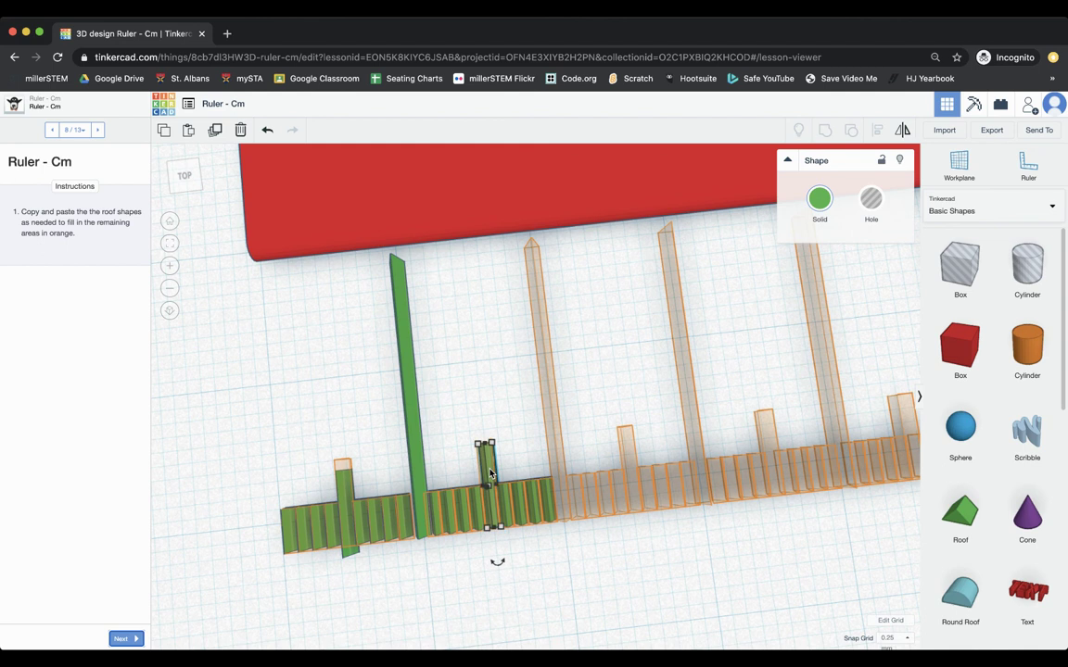
pyautogui.click(335, 487)
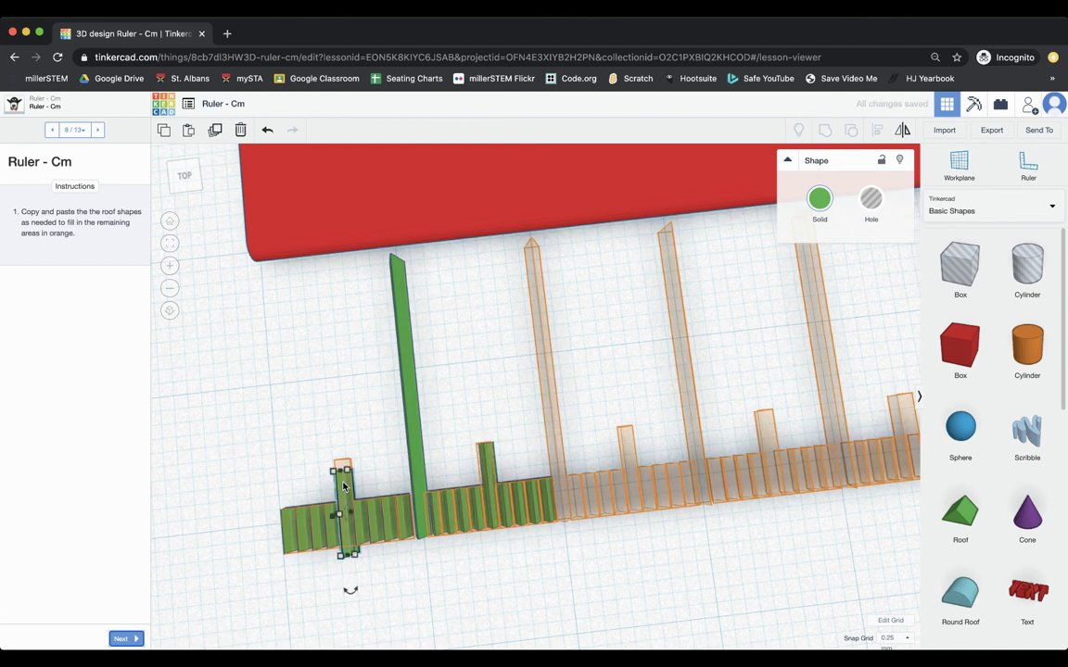
pyautogui.press('Up')
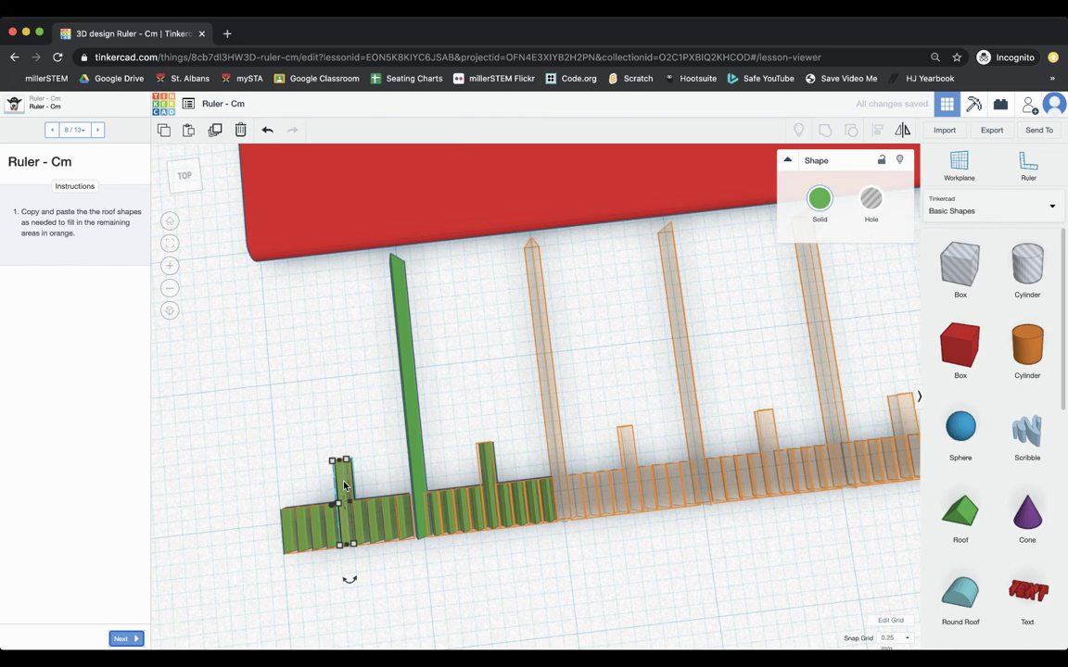
pyautogui.click(385, 433)
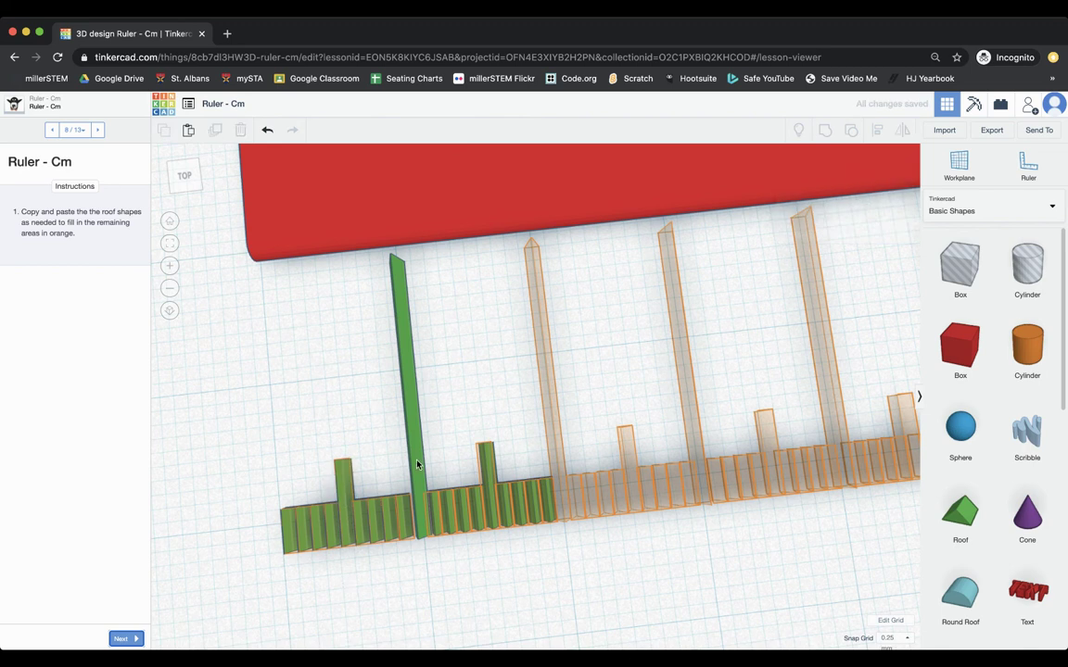
# Step: Select the long roof together with the 6 mm roof and eight 3 mm roofs on its unfilled side
pyautogui.click(417, 463)
pyautogui.keyDown('shift'); pyautogui.click(436, 520); pyautogui.keyUp('shift')
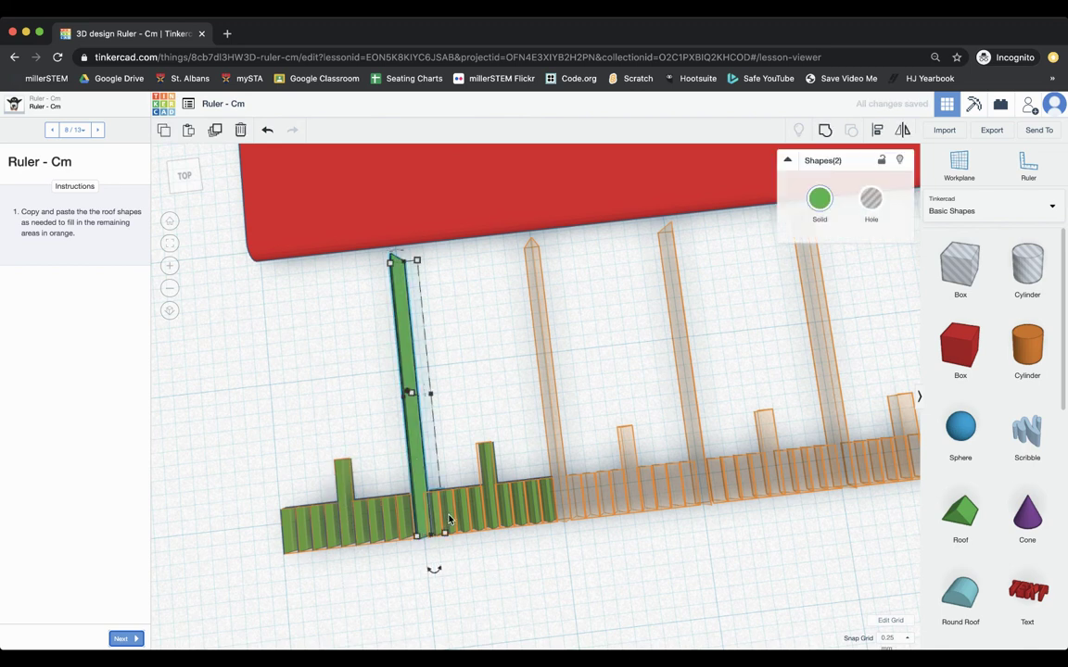
pyautogui.keyDown('shift'); pyautogui.click(453, 519); pyautogui.keyUp('shift')
pyautogui.keyDown('shift'); pyautogui.click(467, 518); pyautogui.keyUp('shift')
pyautogui.keyDown('shift'); pyautogui.click(484, 518); pyautogui.keyUp('shift')
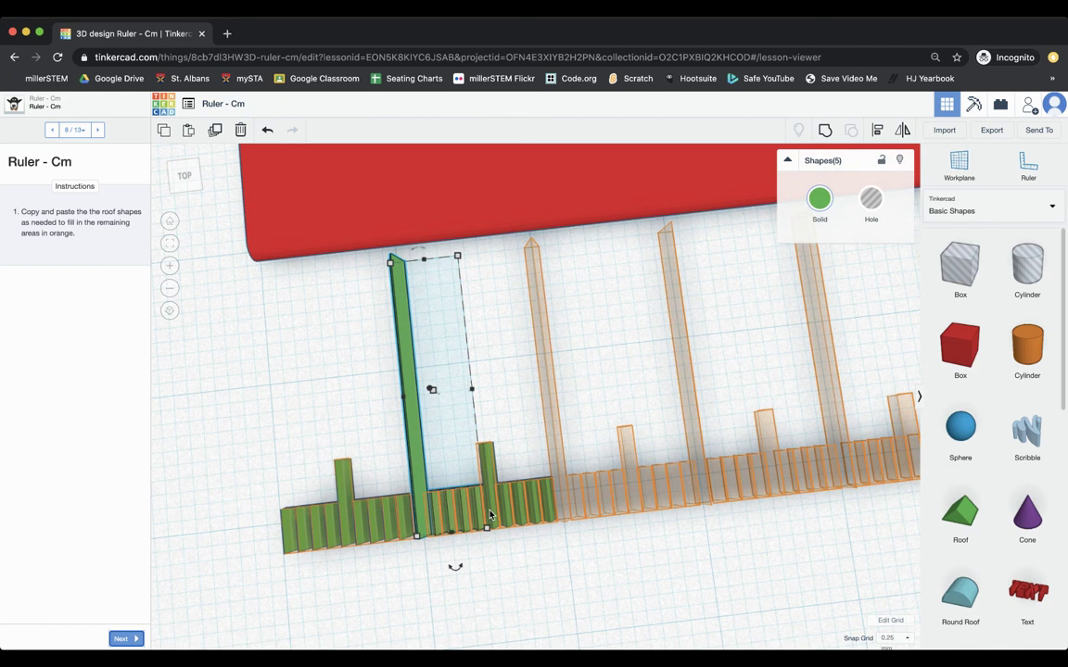
pyautogui.keyDown('shift'); pyautogui.click(495, 516); pyautogui.keyUp('shift')
pyautogui.keyDown('shift'); pyautogui.click(508, 514); pyautogui.keyUp('shift')
pyautogui.keyDown('shift'); pyautogui.click(521, 510); pyautogui.keyUp('shift')
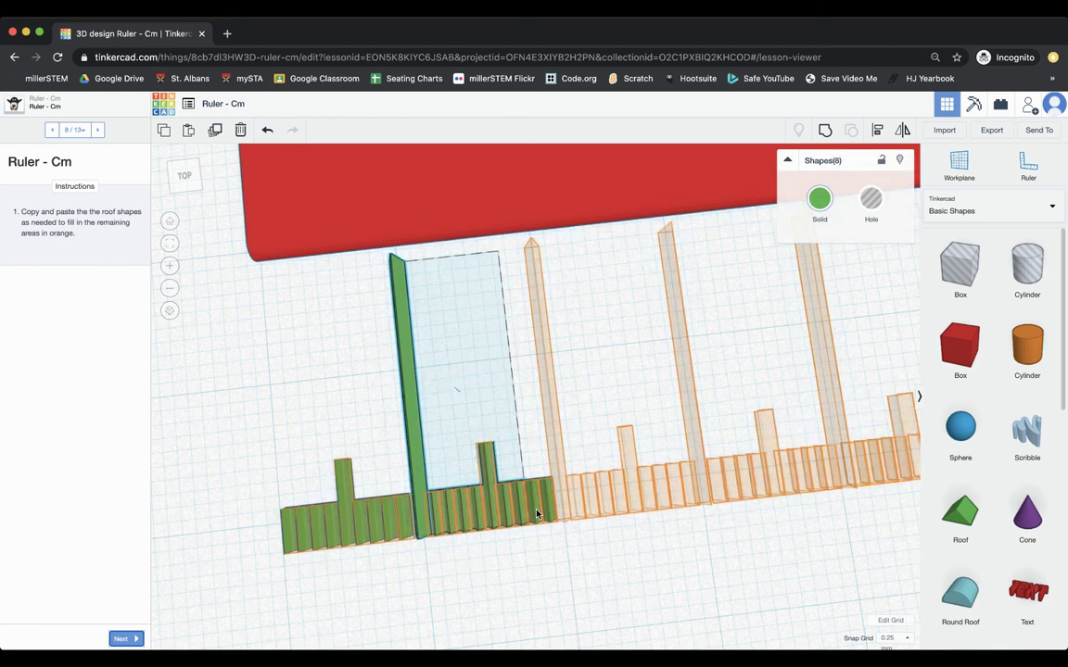
pyautogui.keyDown('shift'); pyautogui.click(535, 509); pyautogui.keyUp('shift')
pyautogui.keyDown('shift'); pyautogui.click(549, 509); pyautogui.keyUp('shift')
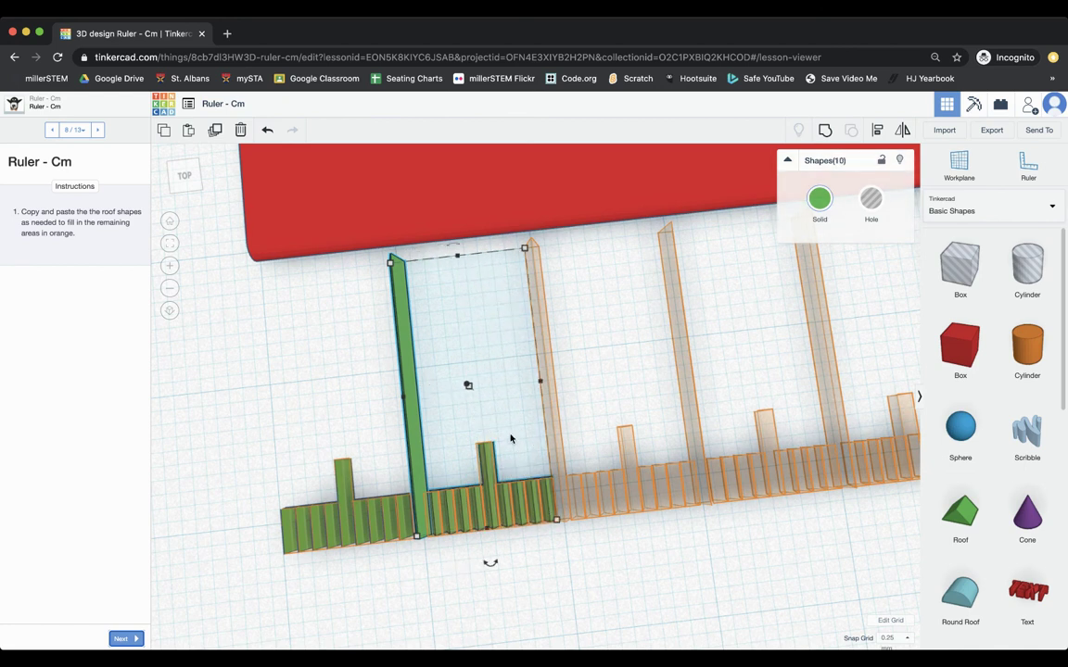
# Step: Copy and paste the ten selected roofs and shift the copies onto the second centimetre mark's outlines
pyautogui.hotkey('ctrl', 'c')
pyautogui.hotkey('ctrl', 'v')
pyautogui.press('Right')
pyautogui.press('Right')
pyautogui.press('Right')
pyautogui.press('Right')
pyautogui.press('Right')
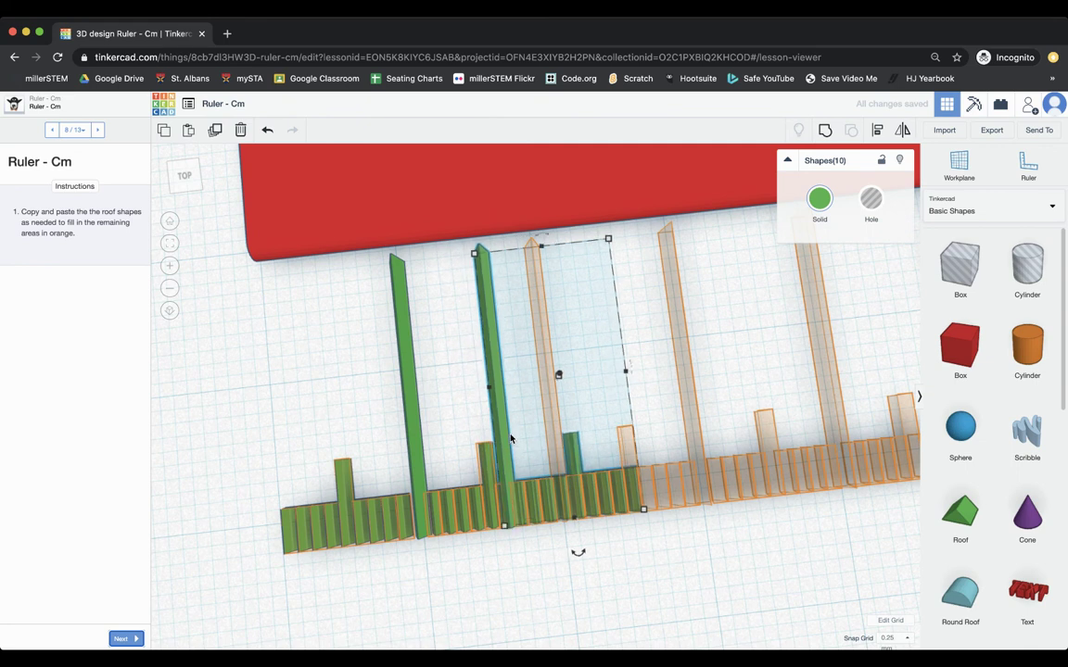
pyautogui.press('Right')
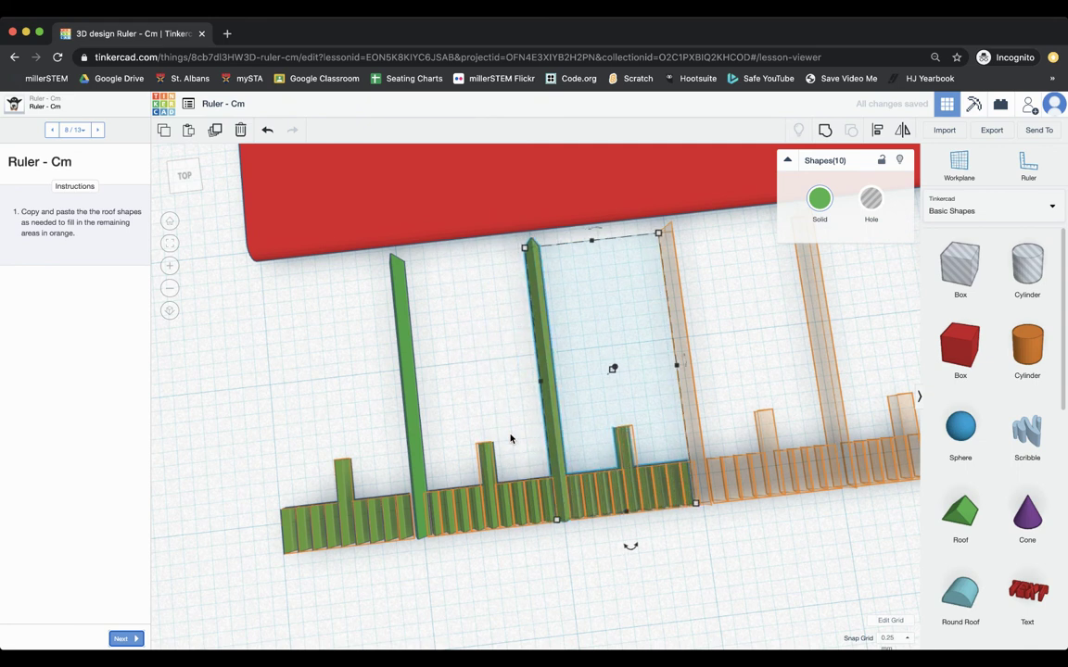
# Step: Paste another set of the ten roofs and shift it onto the third centimetre mark's outlines
pyautogui.press('Right')
pyautogui.press('Right')
pyautogui.press('Right')
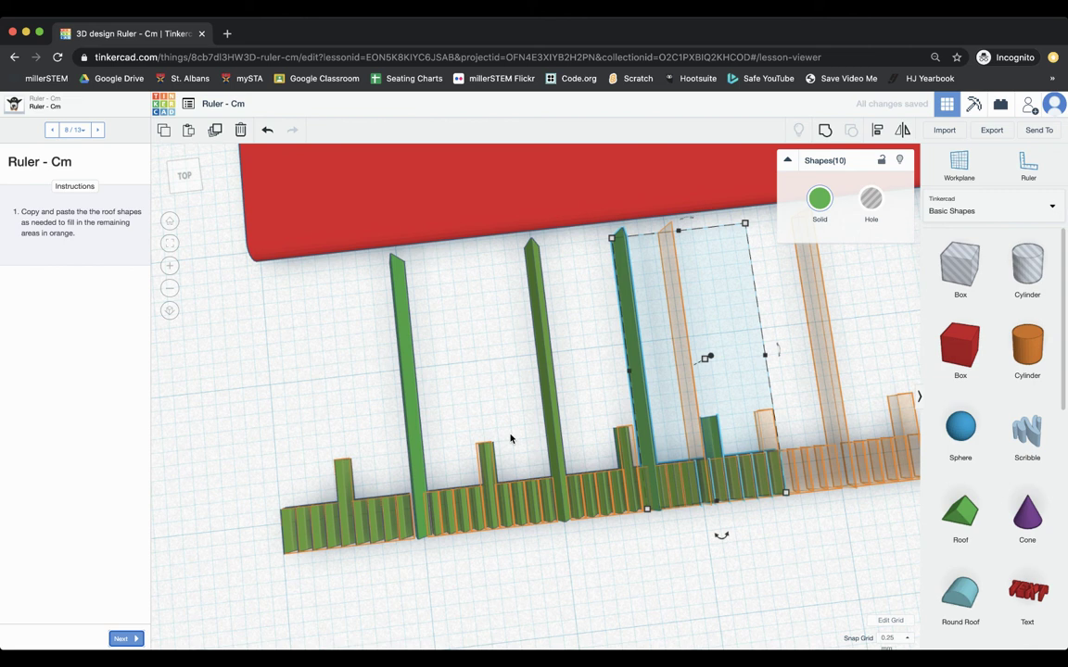
pyautogui.press('Right')
pyautogui.press('Right')
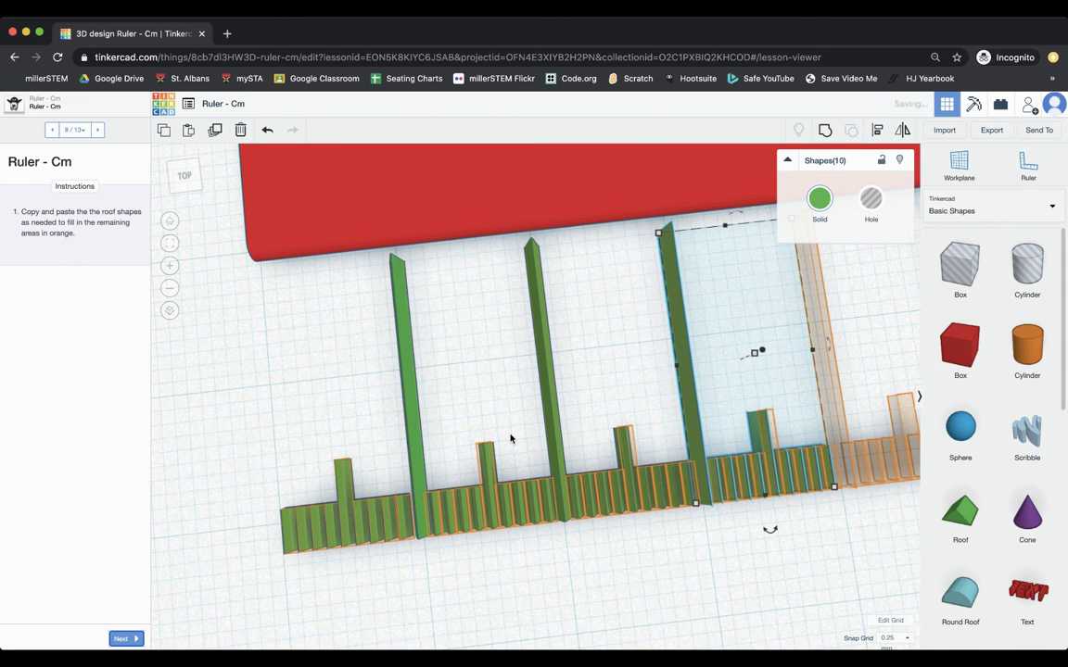
pyautogui.press('Right')
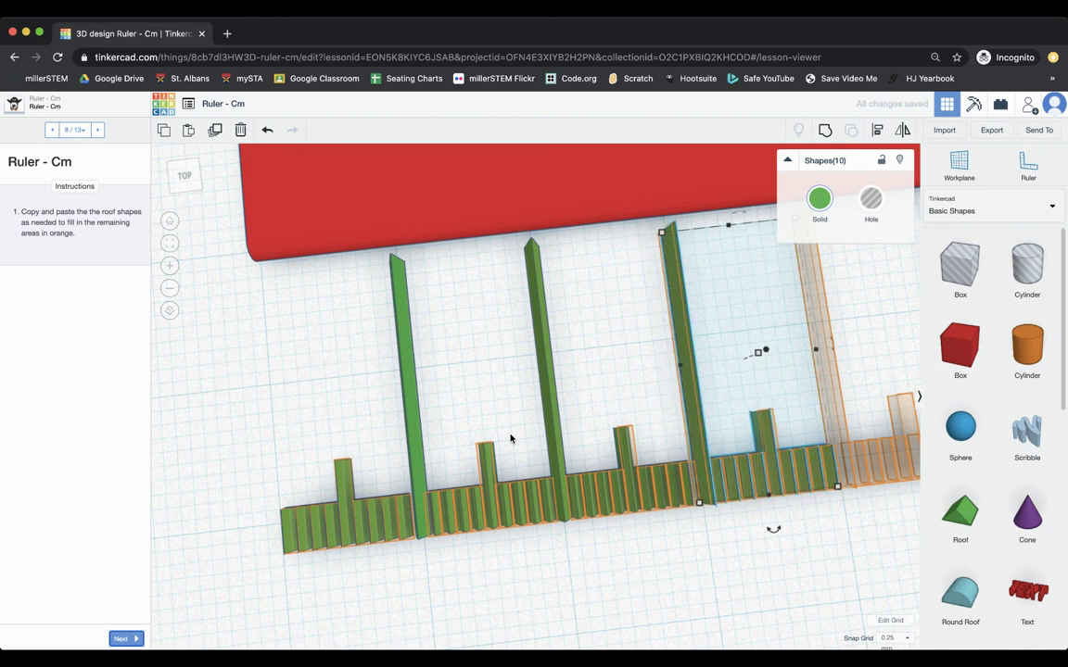
# Step: Add a further copy of the ten roofs and shift it onto the fourth centimetre mark's outlines
pyautogui.moveTo(534, 444); pyautogui.dragTo(646, 522, button='right')
pyautogui.press('Right')
pyautogui.press('Right')
pyautogui.press('Right')
pyautogui.press('Right')
pyautogui.press('Right')
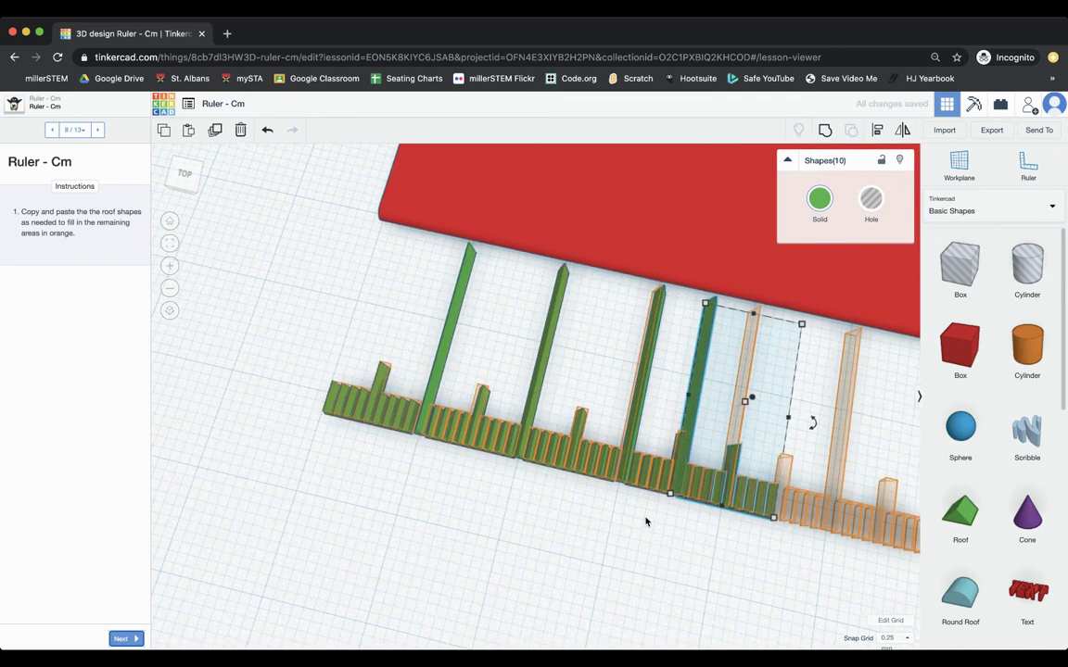
pyautogui.press('Right')
pyautogui.press('Right')
pyautogui.press('Right')
pyautogui.press('Right')
pyautogui.press('Right')
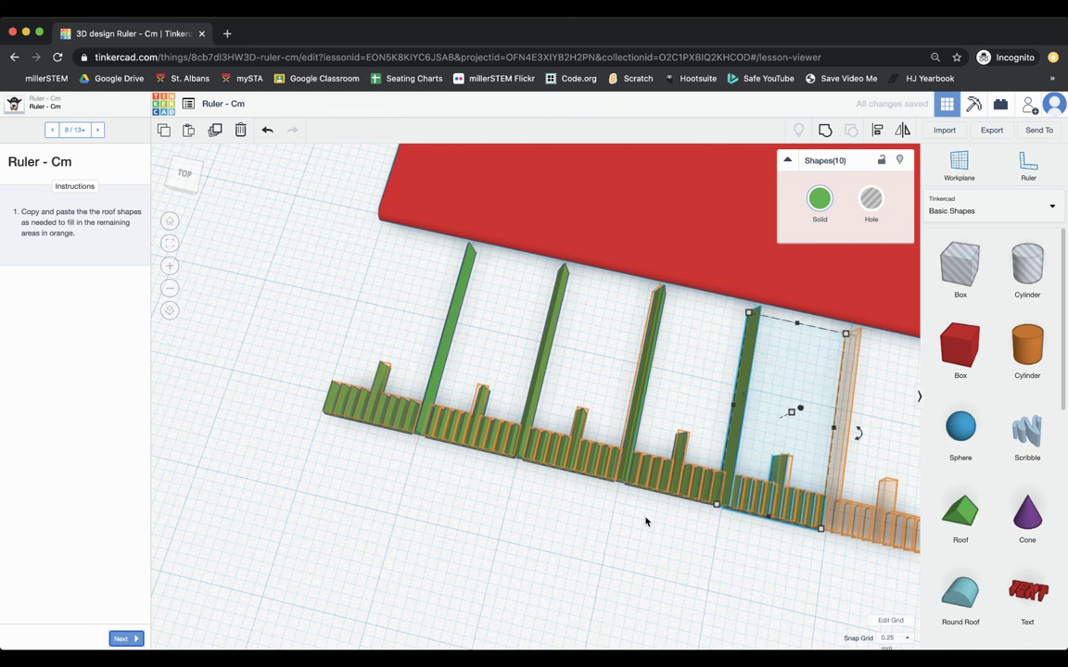
# Step: Place one more copy of the ten roofs on the fifth centimetre mark's outlines
pyautogui.moveTo(646, 522); pyautogui.dragTo(778, 482, button='right')
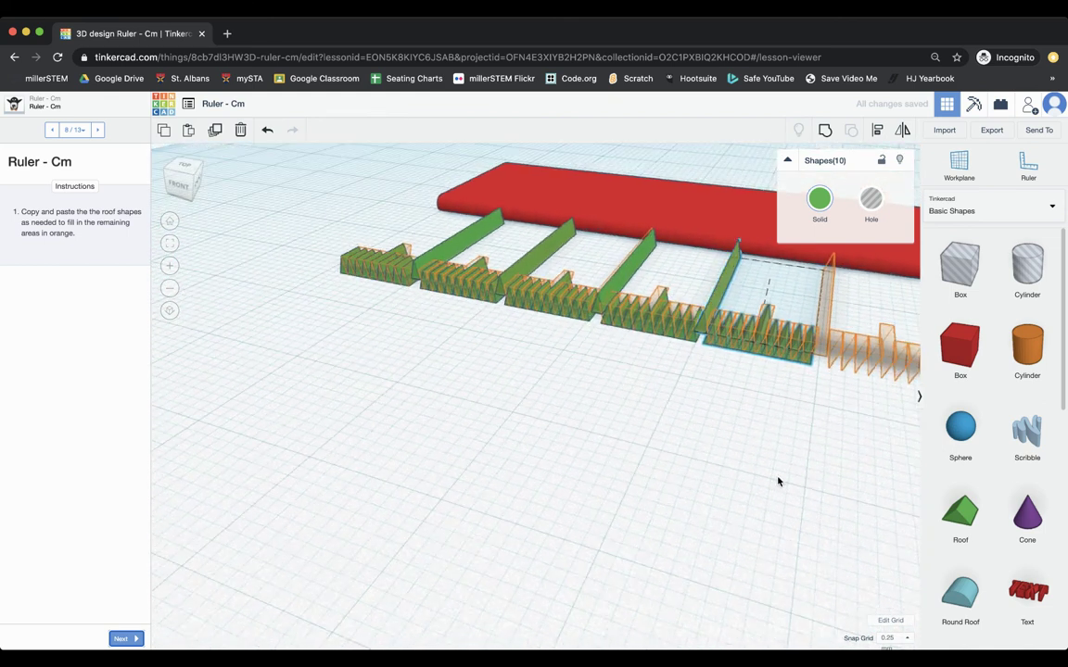
pyautogui.press('Right')
pyautogui.press('Right')
pyautogui.press('Right')
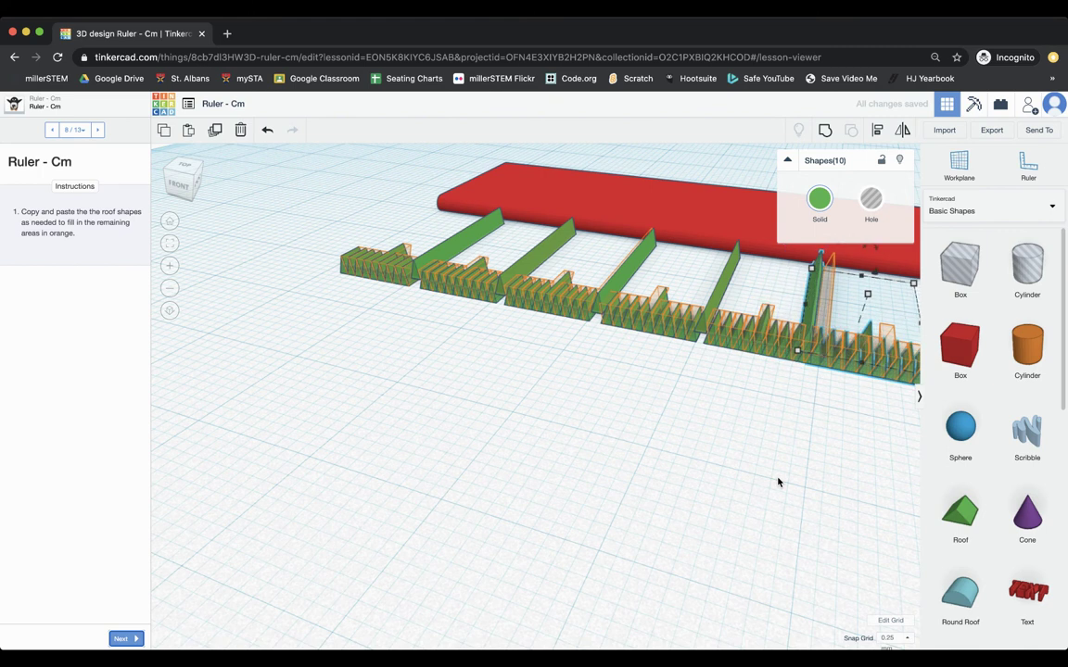
pyautogui.scroll(-3, 760, 481)
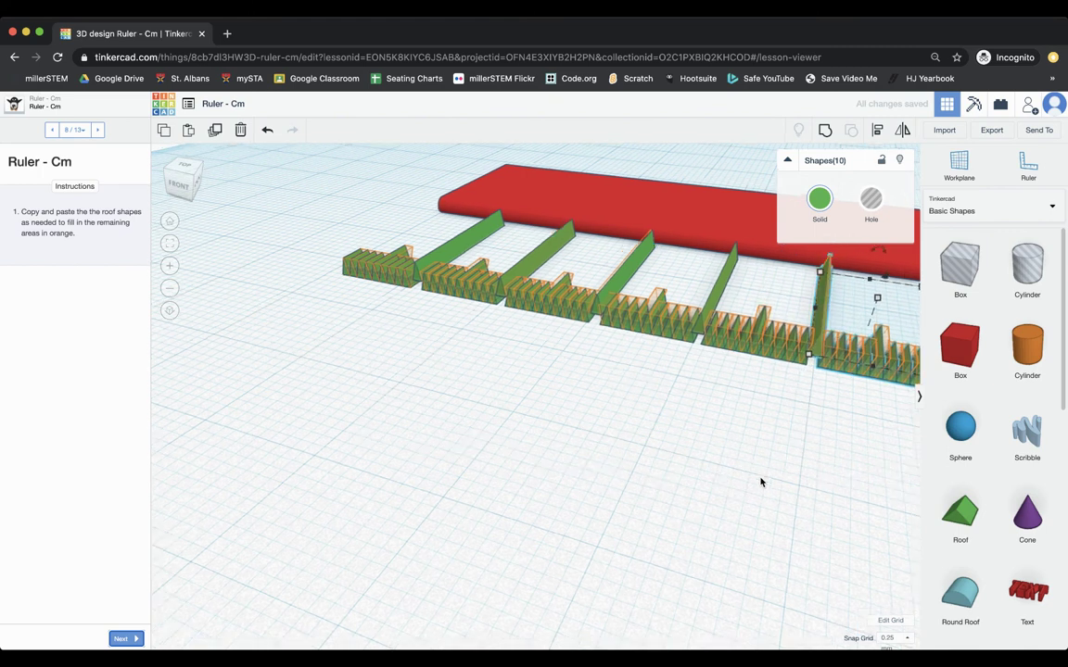
# Step: Align the third centimetre roof with its outline and shift the fourth section's first short roof against it
pyautogui.scroll(6, 696, 491)
pyautogui.moveTo(636, 368); pyautogui.dragTo(705, 371, button='right')
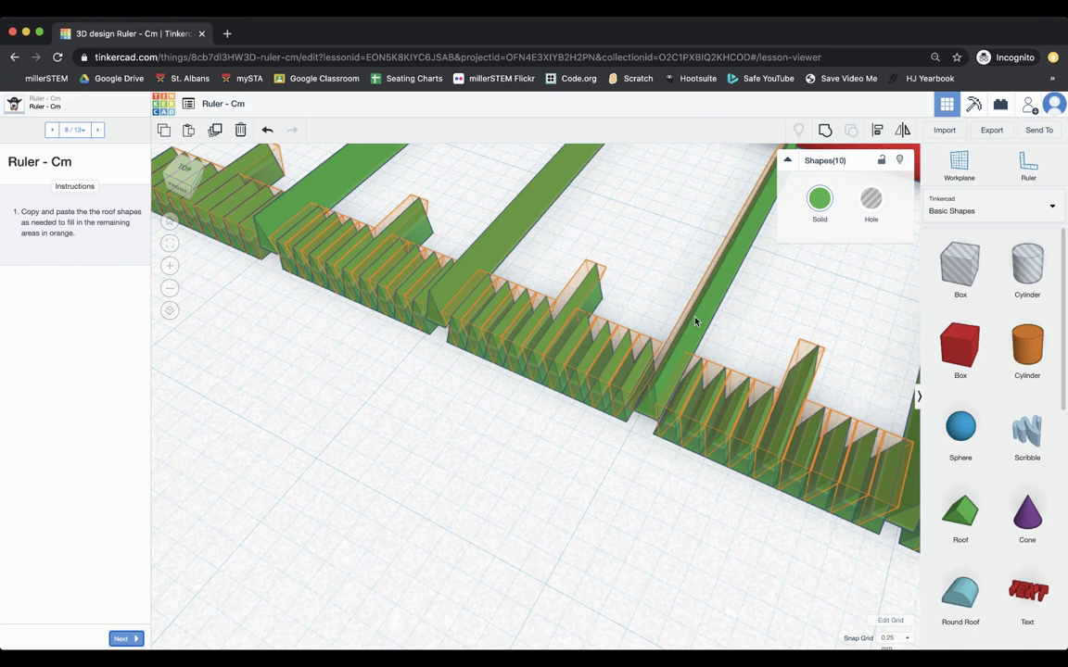
pyautogui.click(696, 321)
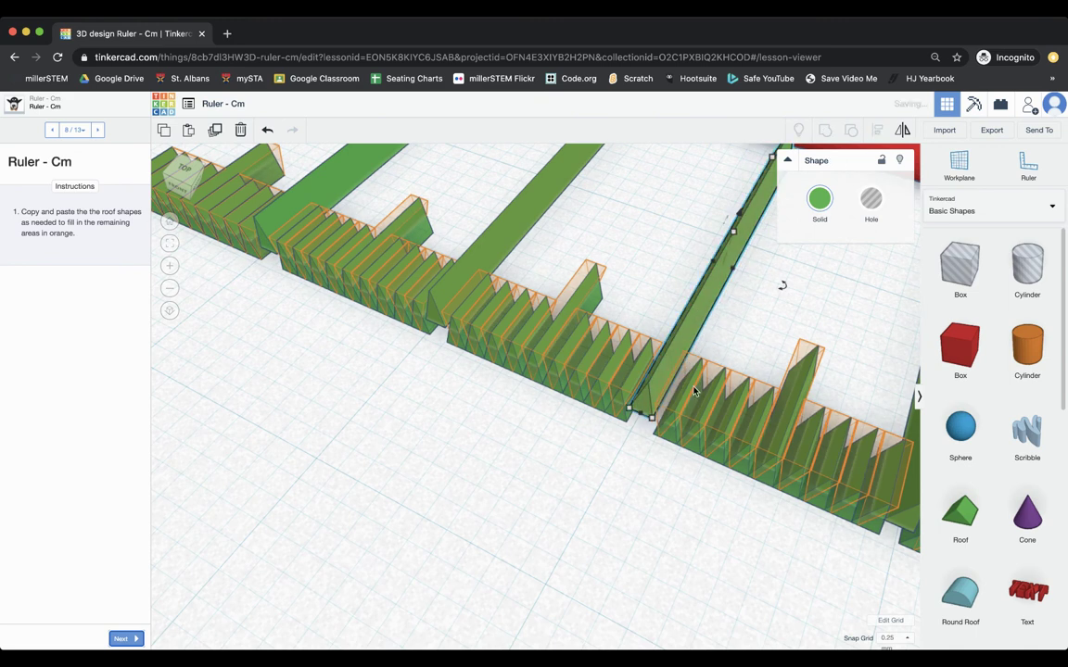
pyautogui.click(672, 439)
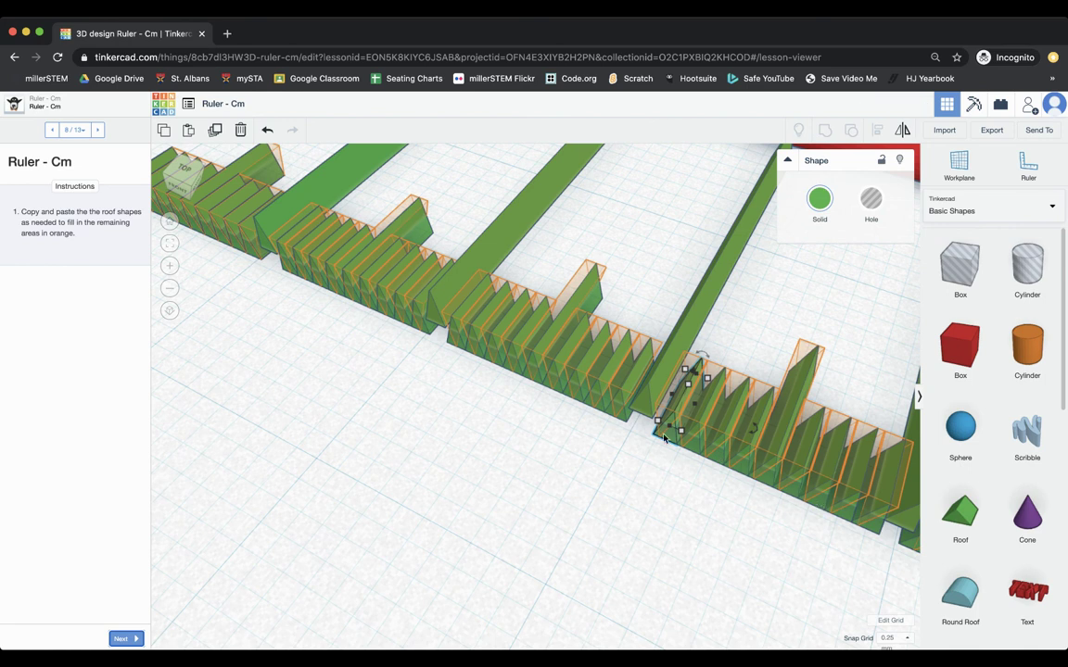
pyautogui.press('Left')
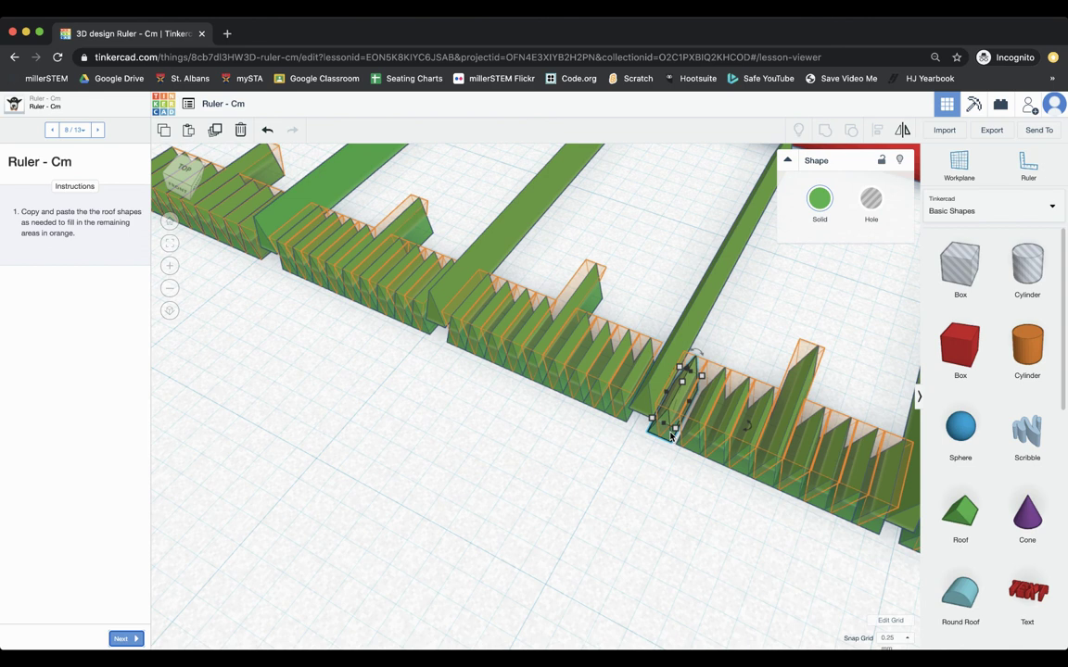
# Step: Nudge the second, third and fourth short roofs of the fourth section toward the third centimetre mark to close the gaps
pyautogui.moveTo(690, 450); pyautogui.dragTo(707, 453)
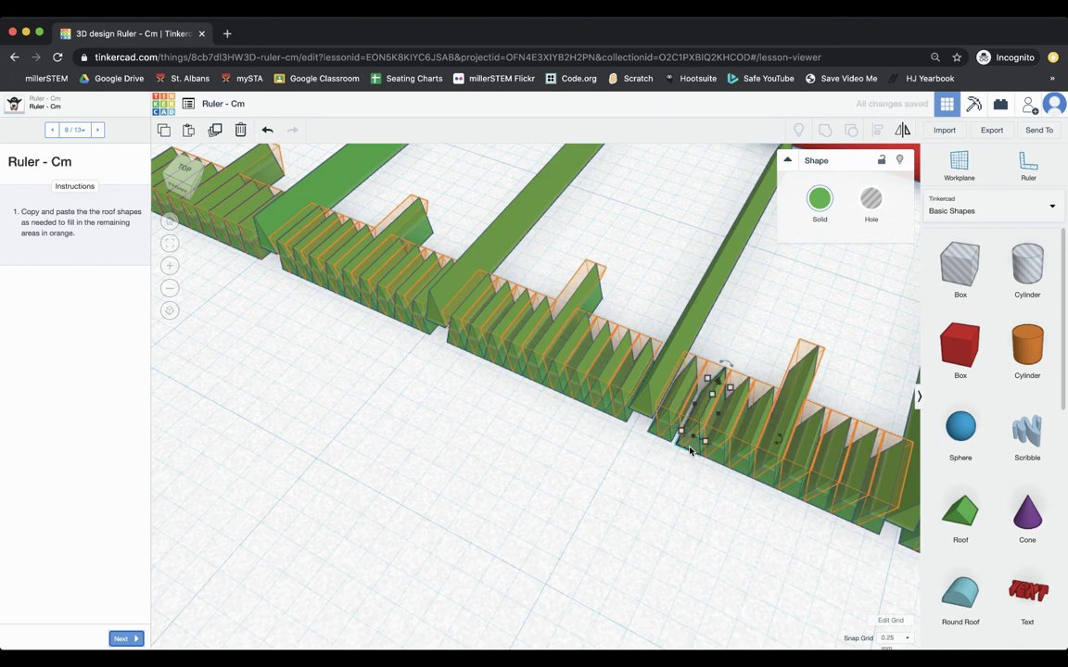
pyautogui.click(716, 456)
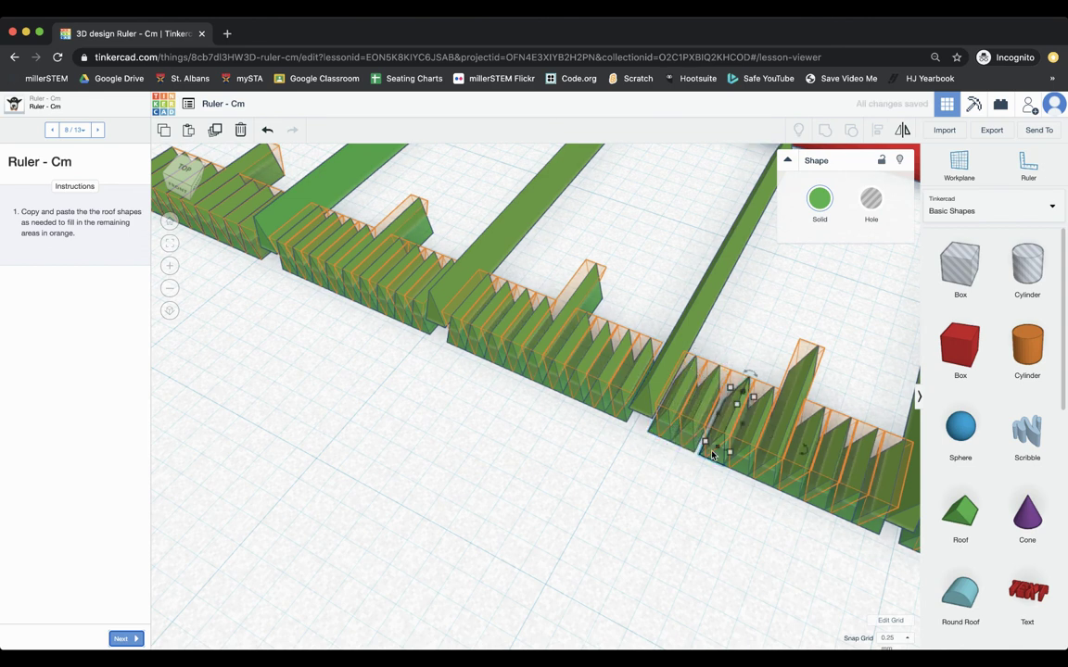
pyautogui.press('Left')
pyautogui.scroll(-3, 711, 455)
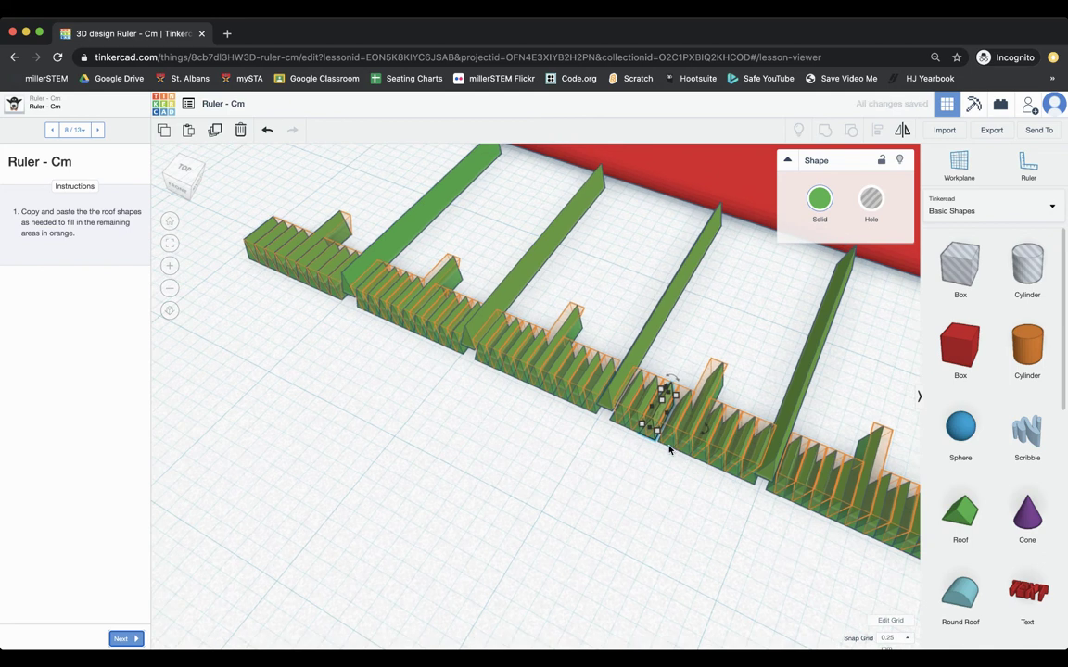
pyautogui.scroll(1, 669, 444)
pyautogui.scroll(-1, 708, 453)
pyautogui.press('Escape')
pyautogui.click(680, 448)
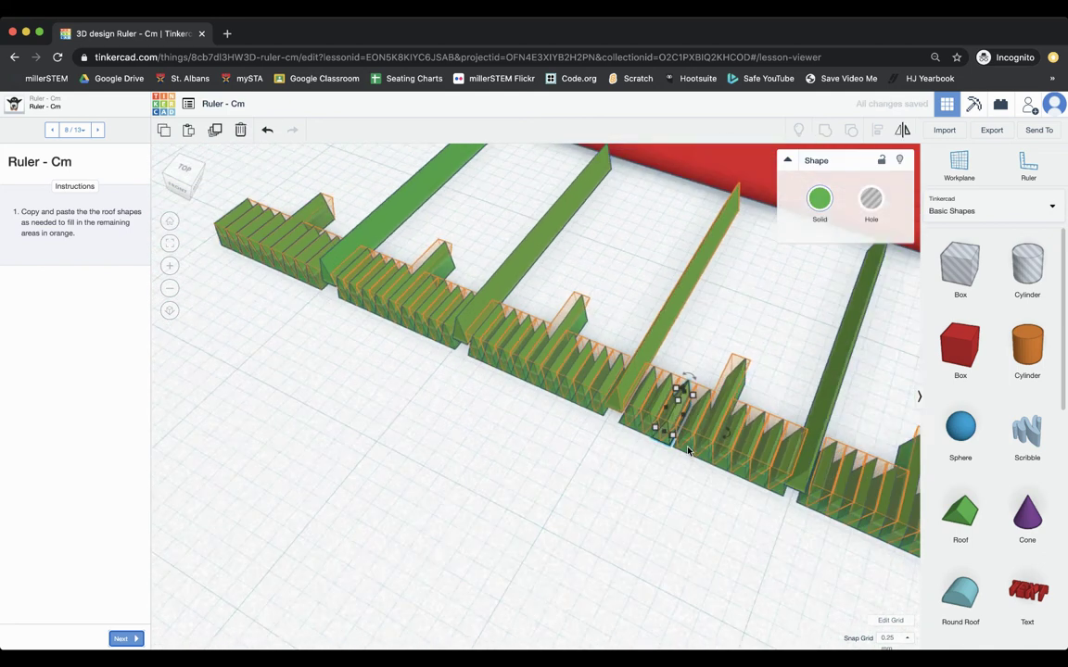
pyautogui.press('Right')
pyautogui.press('Right')
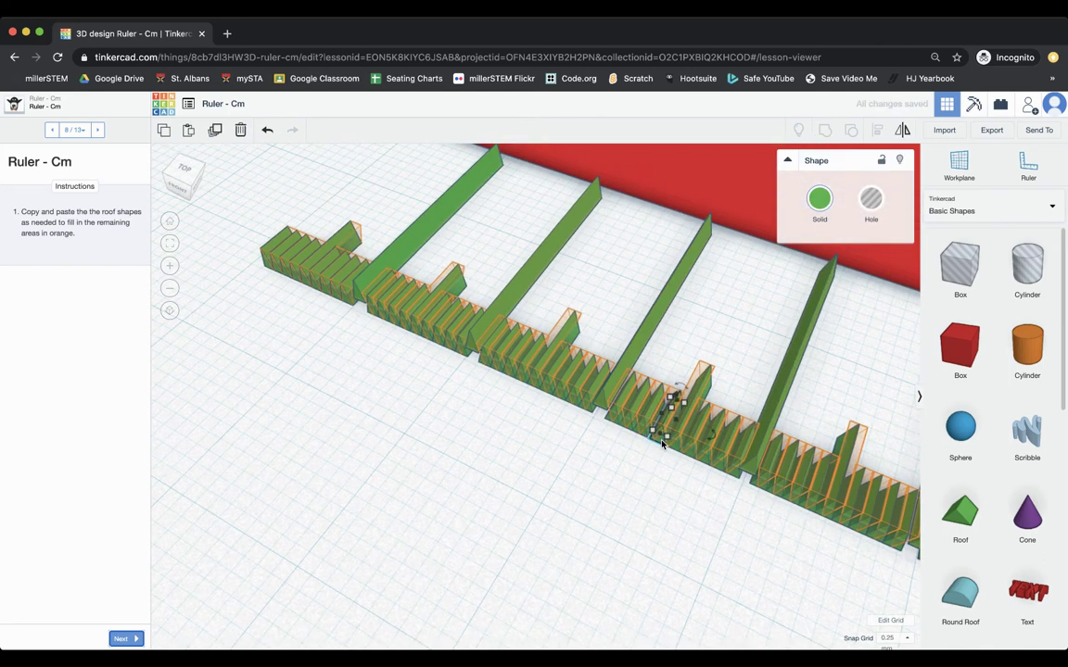
# Step: Nudge the fourth section's 6 mm roof against the short roofs before it
pyautogui.click(674, 444)
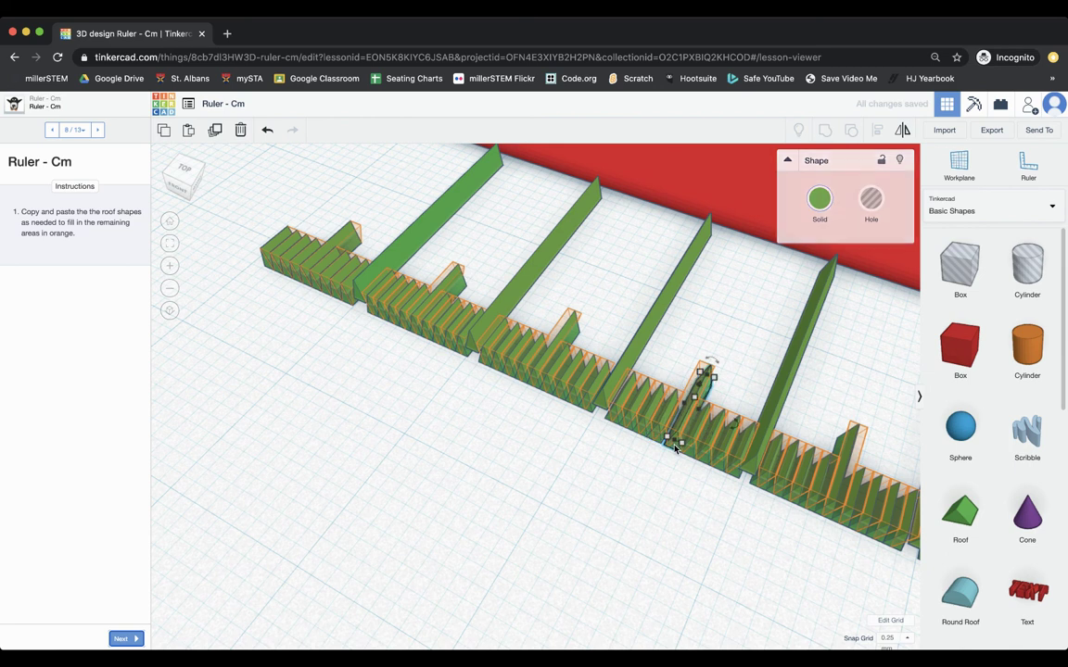
pyautogui.press('Left')
pyautogui.scroll(-2, 678, 448)
pyautogui.scroll(5, 680, 451)
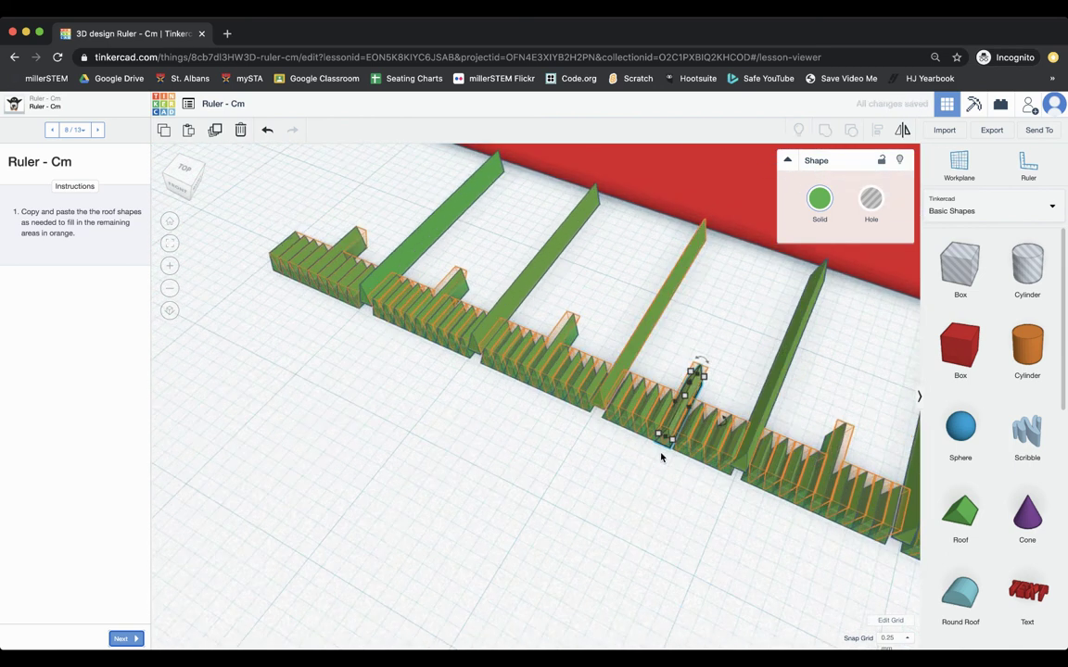
# Step: Shift the four short roofs after the fourth section's 6 mm mark one by one toward it to close the gaps
pyautogui.moveTo(843, 506); pyautogui.dragTo(538, 430, button='middle')
pyautogui.press('Right')
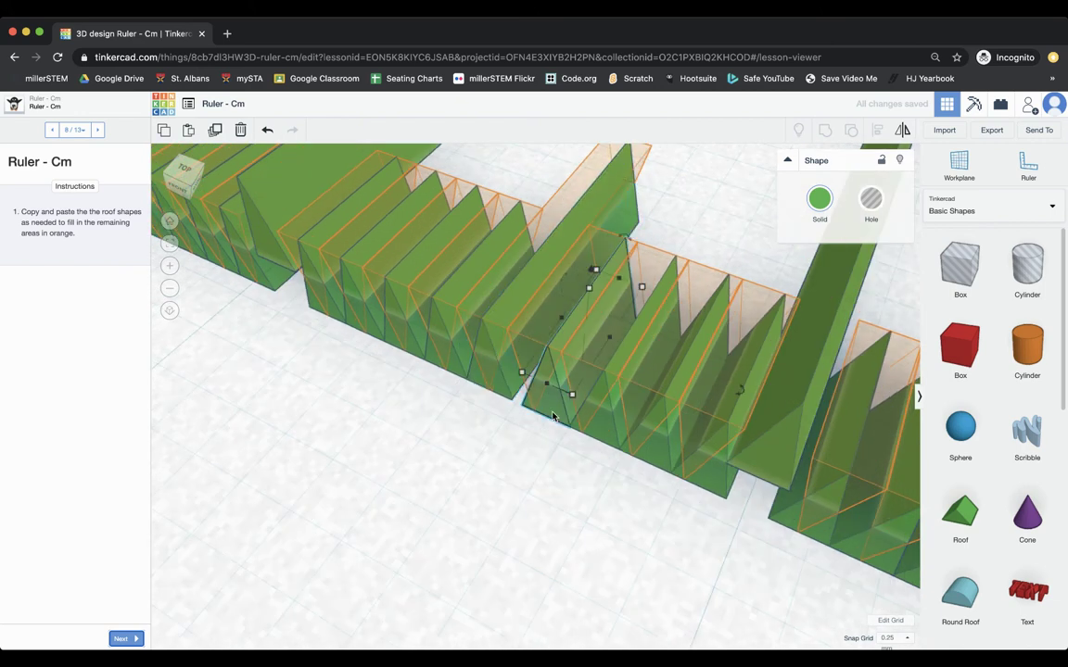
pyautogui.press('Left')
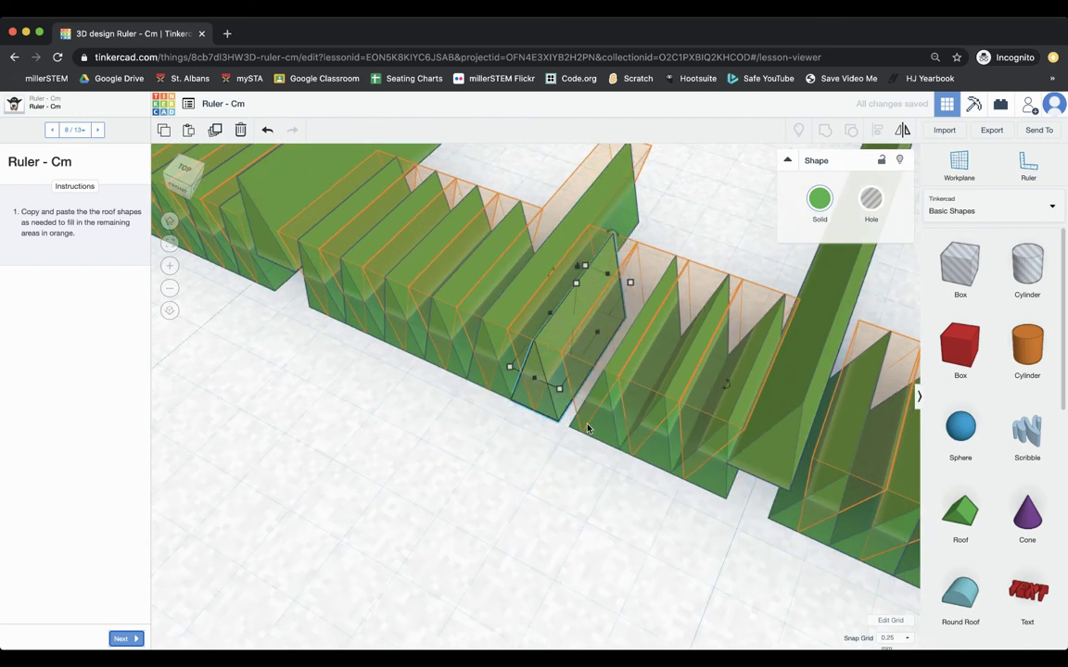
pyautogui.moveTo(552, 416); pyautogui.dragTo(598, 432)
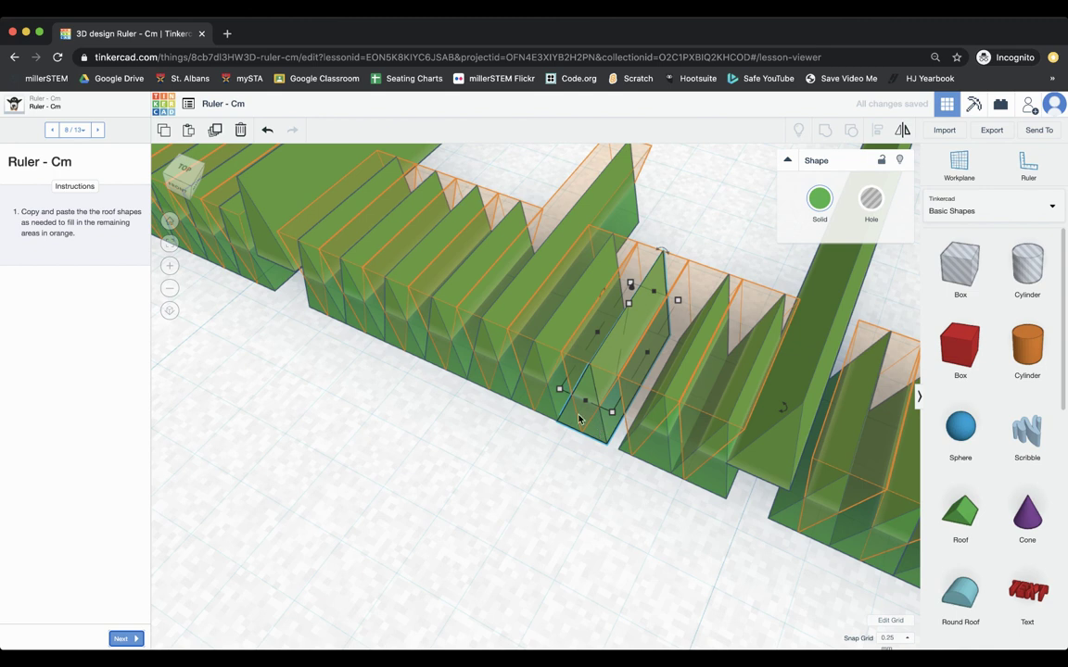
pyautogui.moveTo(662, 452); pyautogui.dragTo(711, 478)
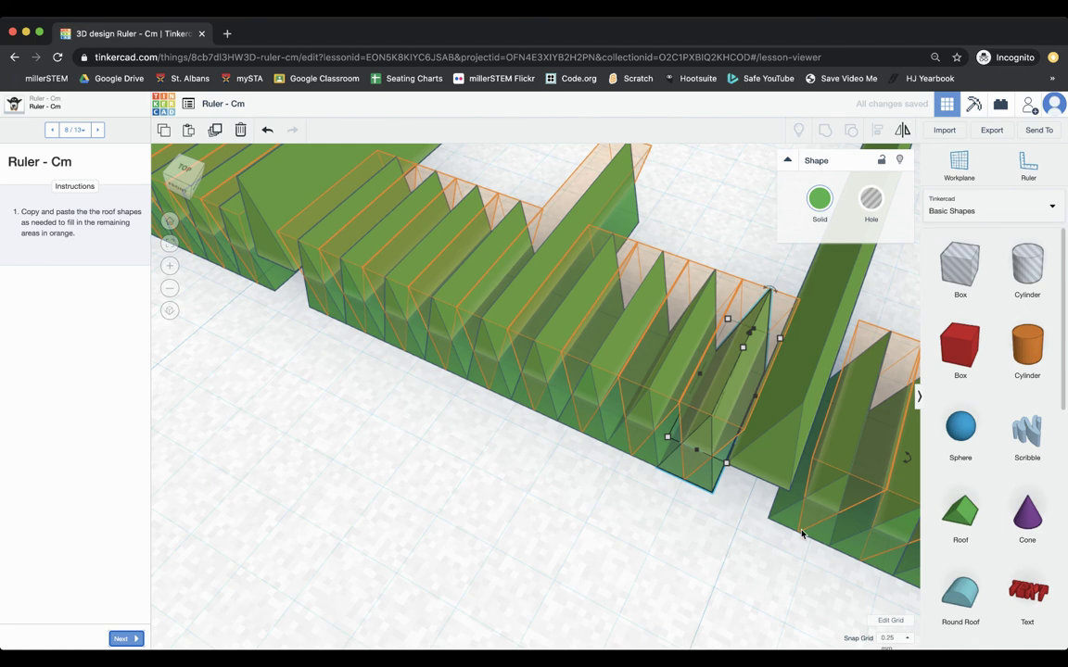
# Step: Select all the green roof marks and group them into one shape
pyautogui.moveTo(801, 537); pyautogui.dragTo(622, 517, button='right')
pyautogui.scroll(-5, 796, 535)
pyautogui.scroll(-2, 622, 477)
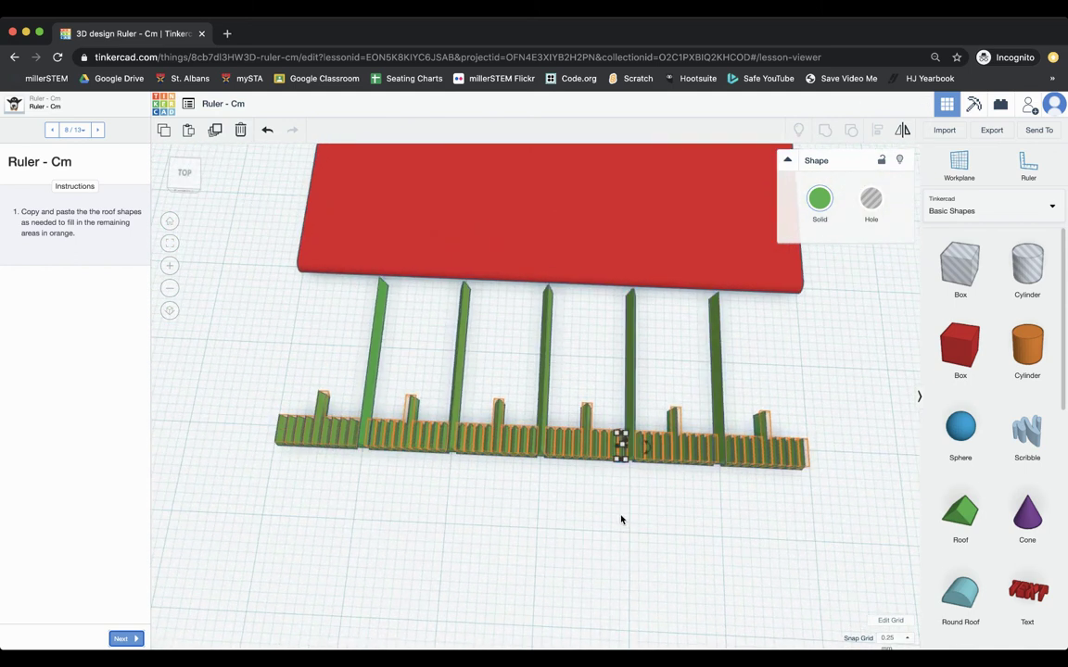
pyautogui.click(620, 517)
pyautogui.moveTo(240, 320); pyautogui.dragTo(835, 497)
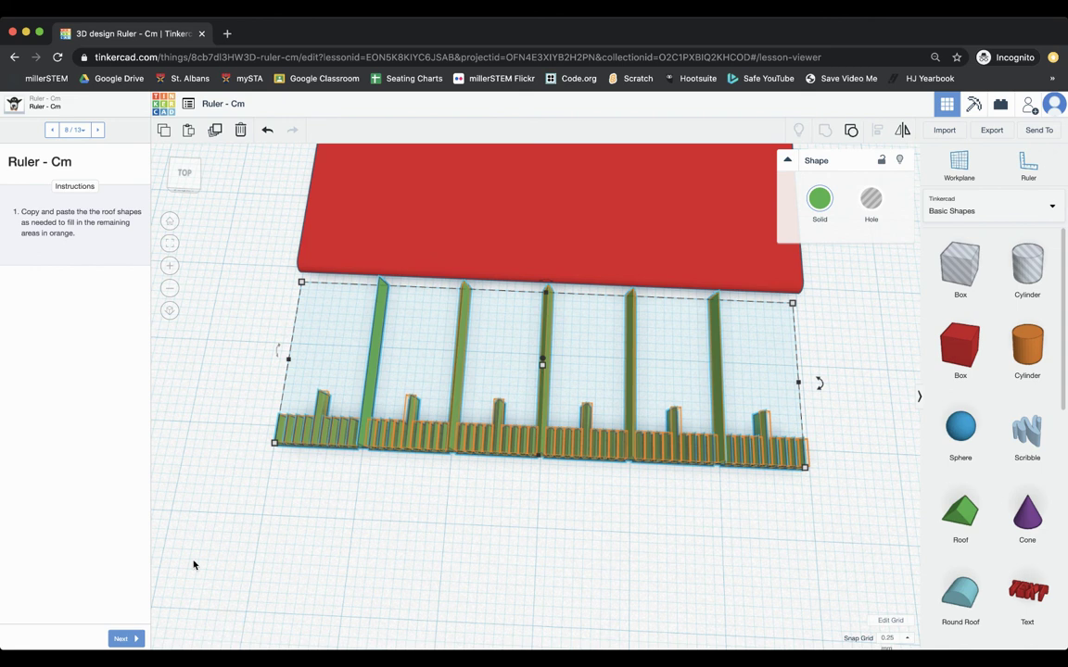
# Step: Advance to lesson step 9 and move the grouped roof marks back under the orange outlines on the red ruler base
pyautogui.scroll(-4, 219, 609)
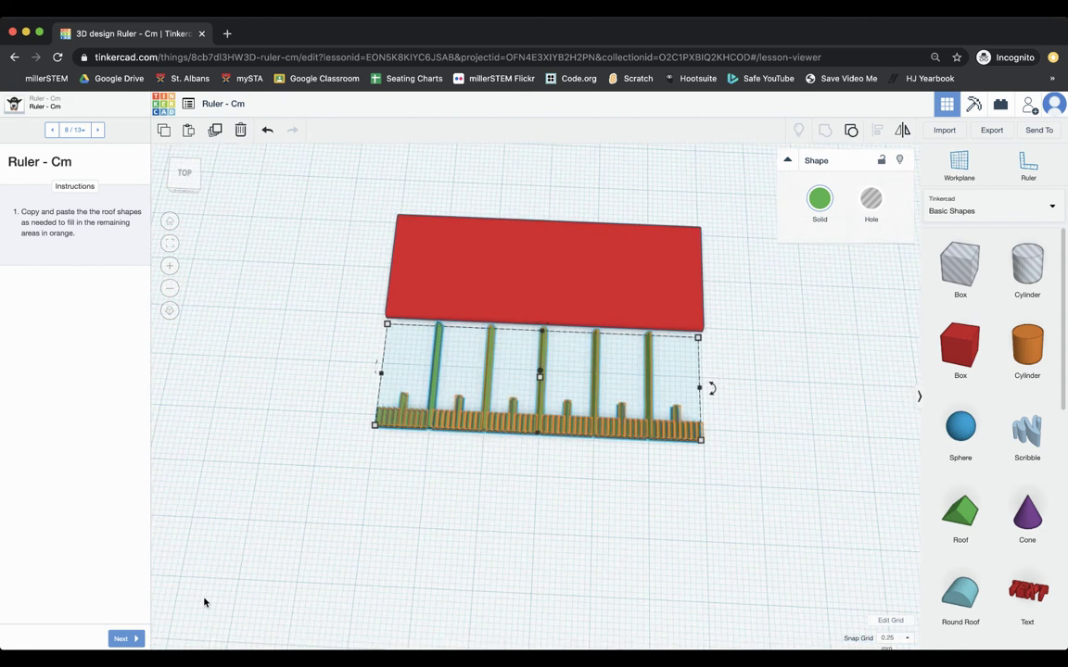
pyautogui.click(124, 639)
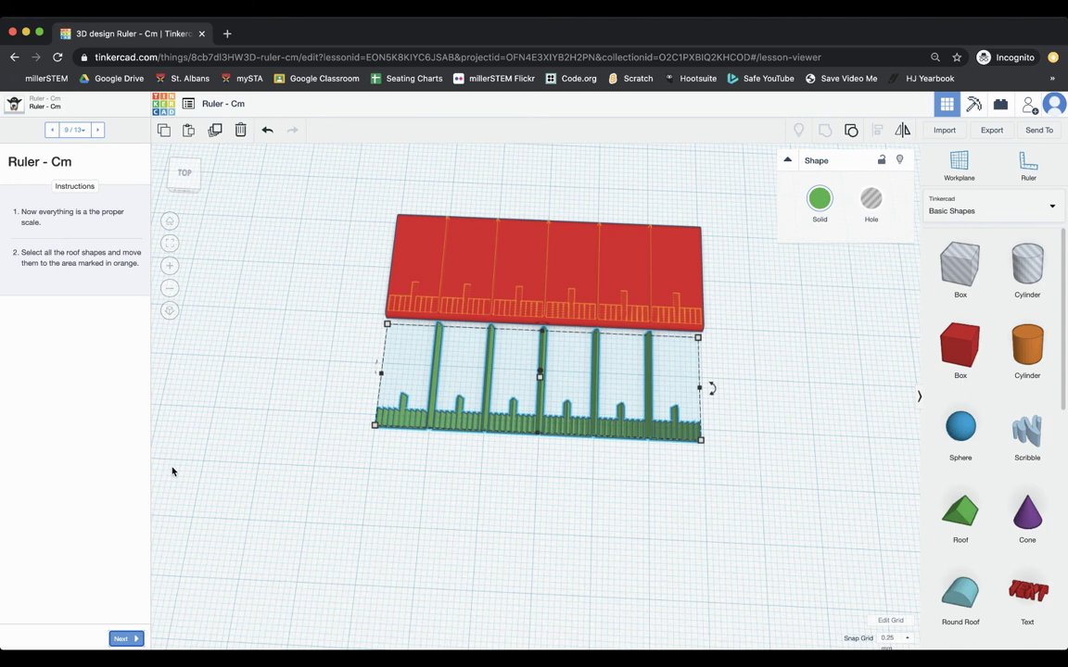
pyautogui.press('Up')
pyautogui.press('Up')
pyautogui.press('Up')
pyautogui.press('Up')
pyautogui.press('Up')
pyautogui.press('Up')
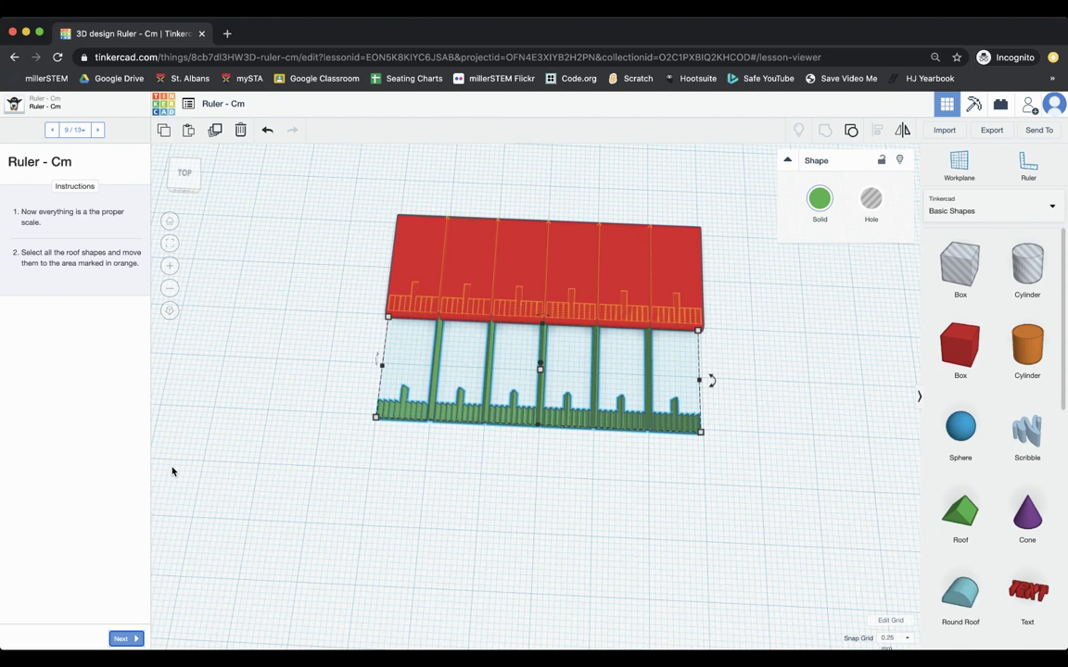
pyautogui.press('Up')
pyautogui.press('Up')
pyautogui.press('Up')
pyautogui.press('Up')
pyautogui.press('Up')
pyautogui.press('Up')
pyautogui.press('Up')
pyautogui.press('Up')
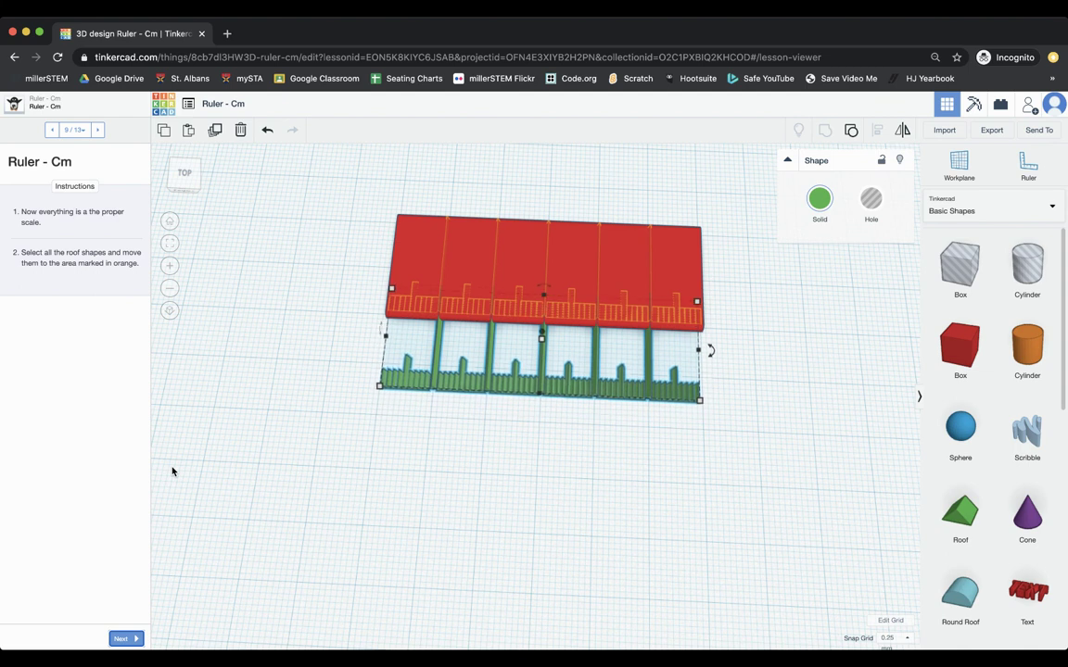
pyautogui.press('Up')
pyautogui.press('Up')
pyautogui.press('Up')
pyautogui.press('Up')
pyautogui.press('Up')
pyautogui.press('Up')
pyautogui.press('Up')
pyautogui.press('Up')
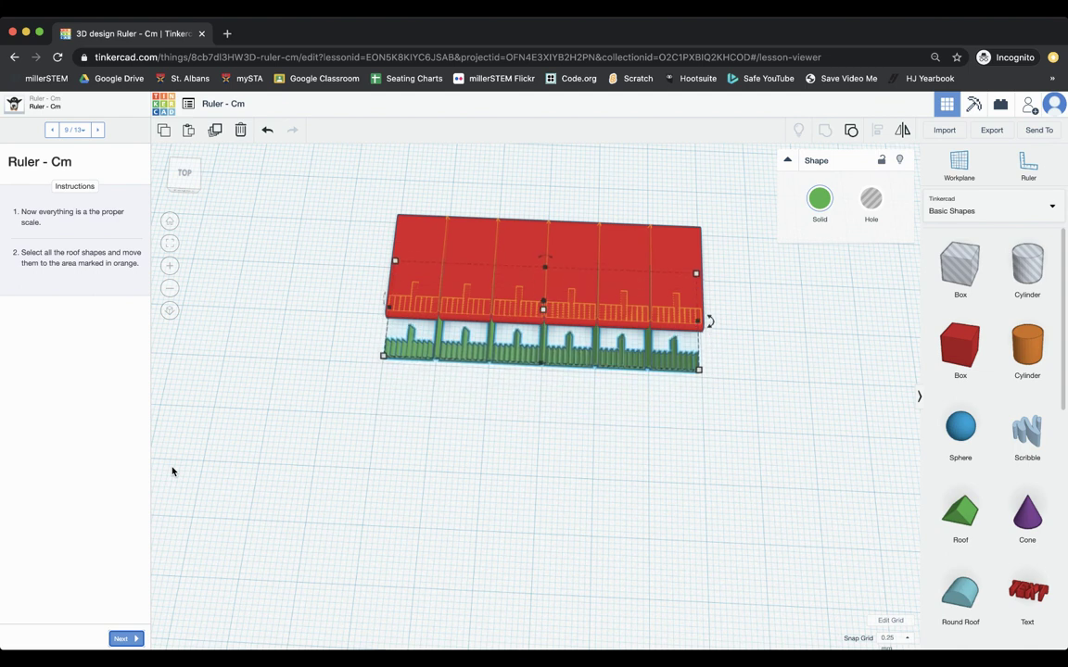
pyautogui.press('Up')
pyautogui.press('Up')
pyautogui.press('Up')
pyautogui.press('Up')
pyautogui.press('Up')
pyautogui.press('Up')
pyautogui.press('Up')
pyautogui.press('Up')
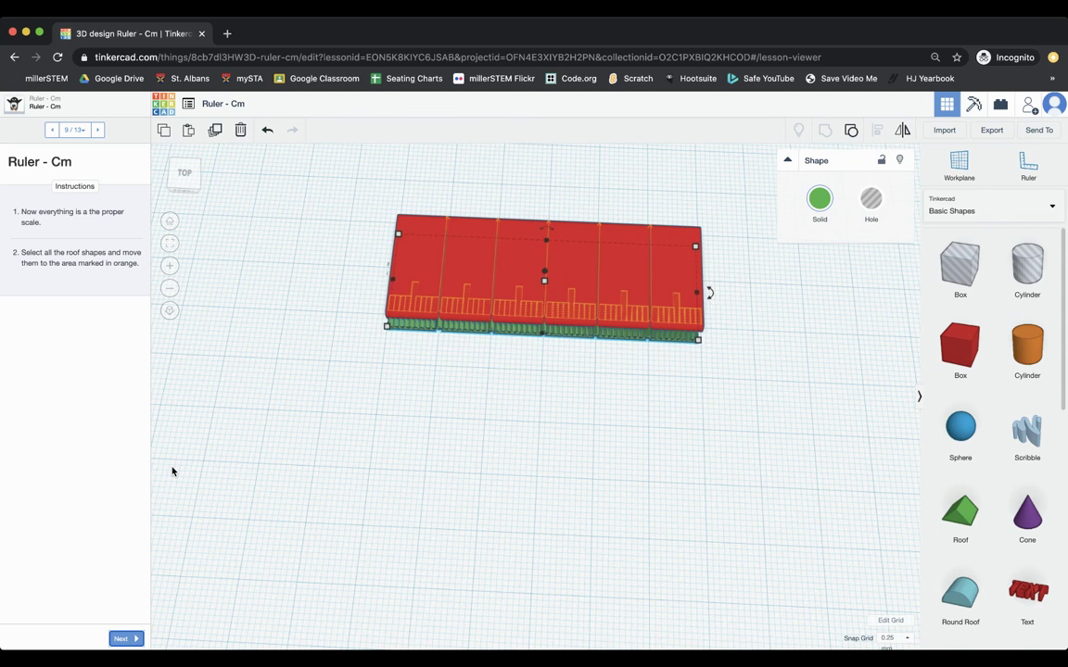
pyautogui.press('Up')
pyautogui.press('Up')
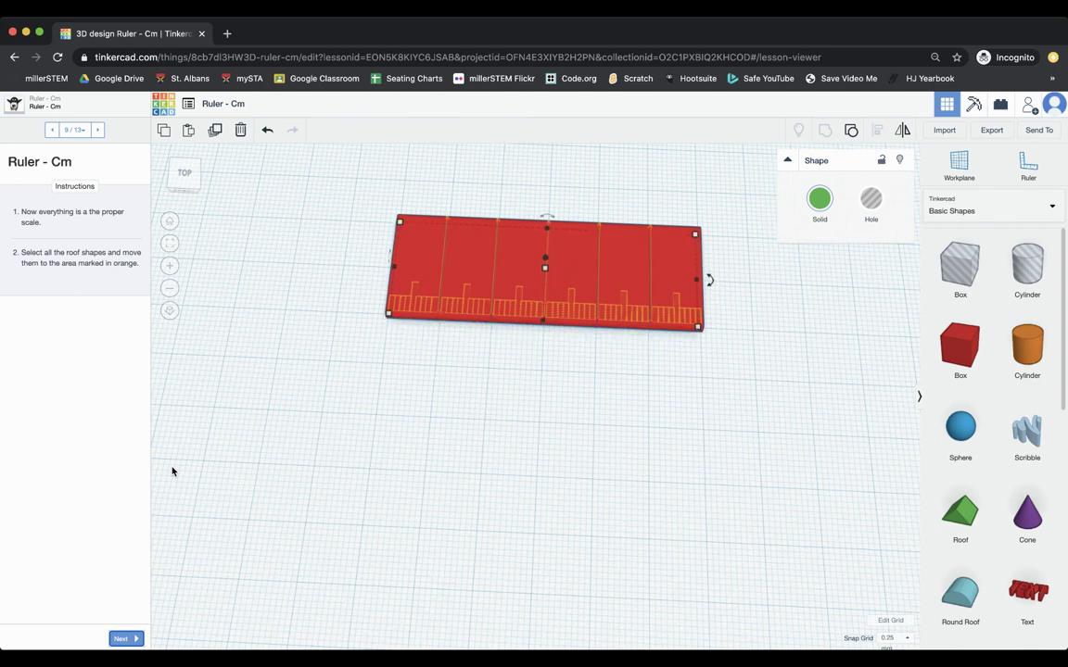
# Step: Raise the grouped roof marks by 2.00 mm onto the red ruler base
pyautogui.scroll(5, 199, 482)
pyautogui.moveTo(326, 396); pyautogui.dragTo(350, 343, button='right')
pyautogui.scroll(5, 351, 343)
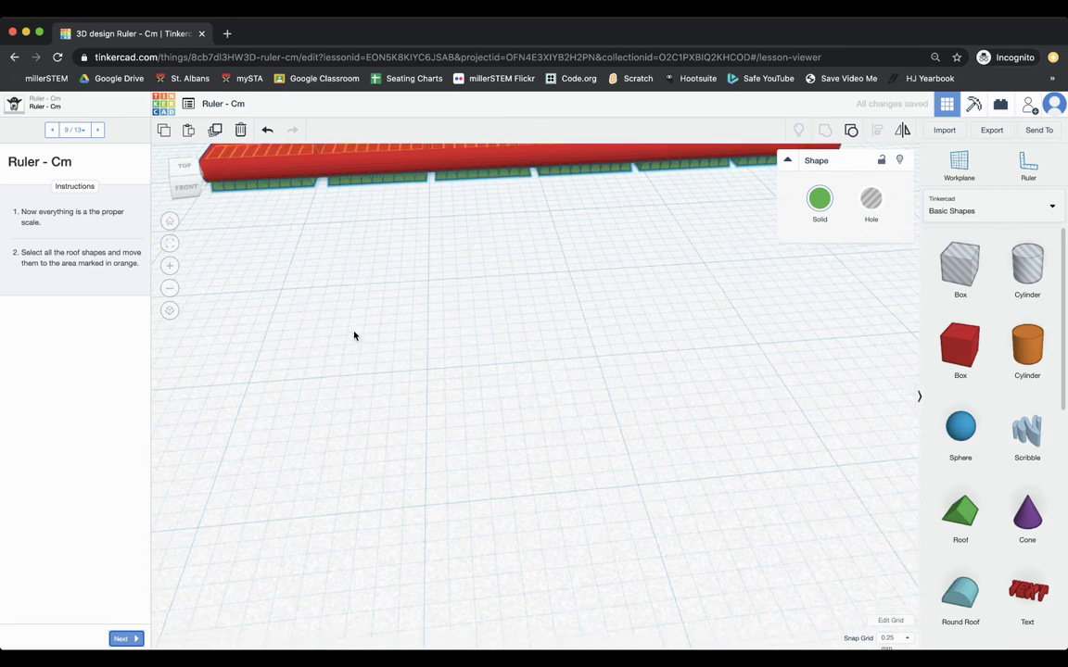
pyautogui.moveTo(355, 315); pyautogui.dragTo(349, 475, button='middle')
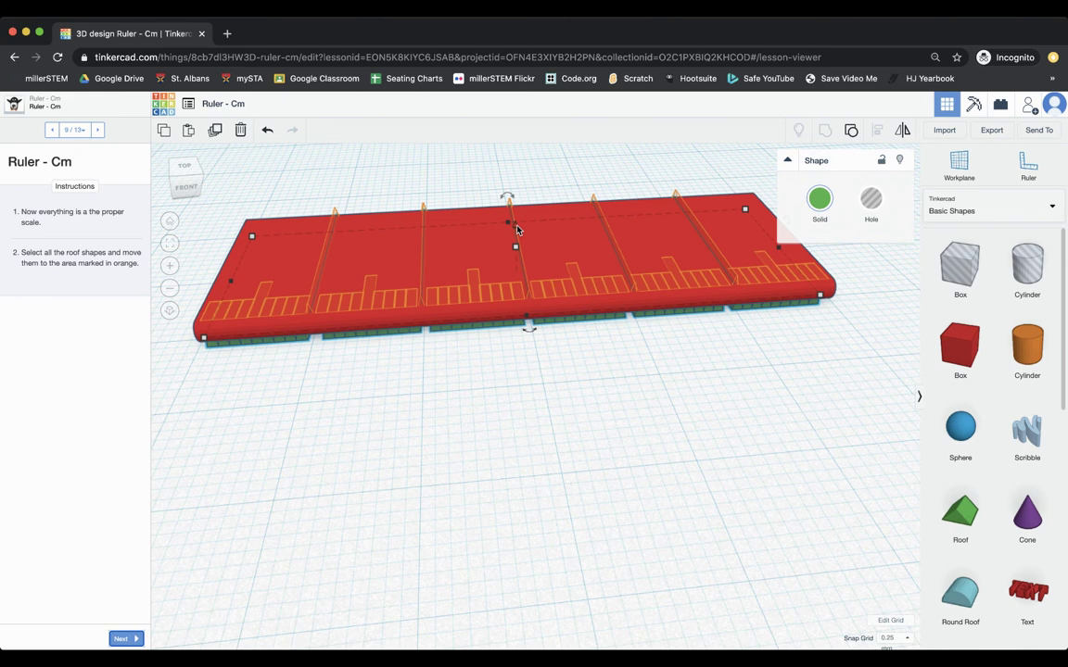
pyautogui.moveTo(517, 230)
pyautogui.mouseDown()
pyautogui.moveTo(515, 200)
pyautogui.moveTo(517, 210)
pyautogui.mouseUp()
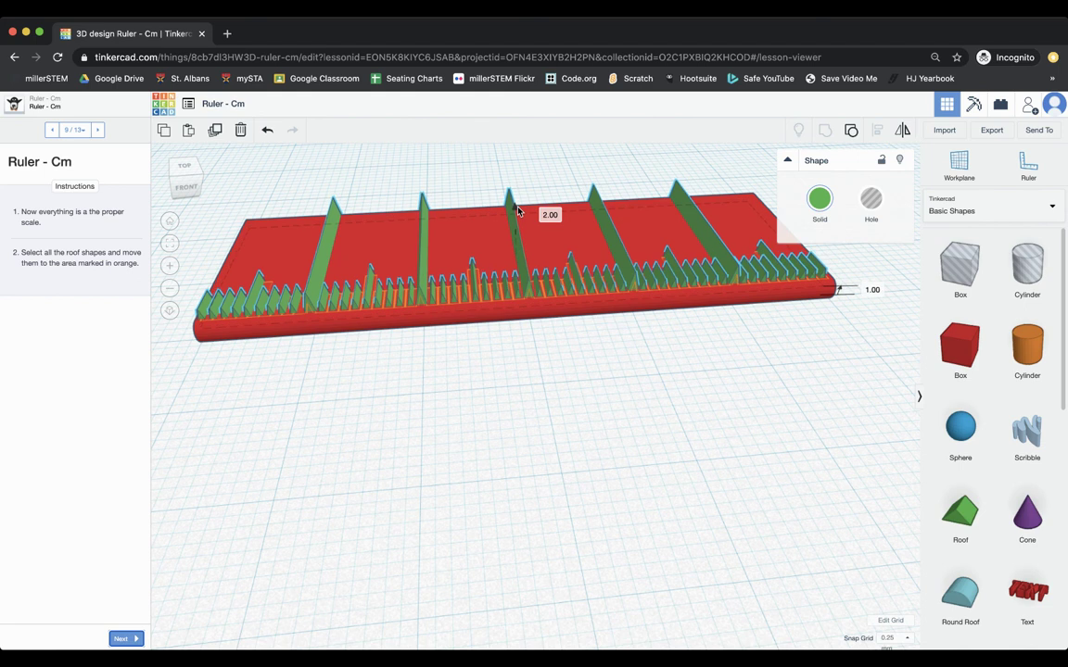
pyautogui.moveTo(517, 210)
pyautogui.mouseDown()
pyautogui.moveTo(519, 224)
pyautogui.moveTo(522, 214)
pyautogui.mouseUp()
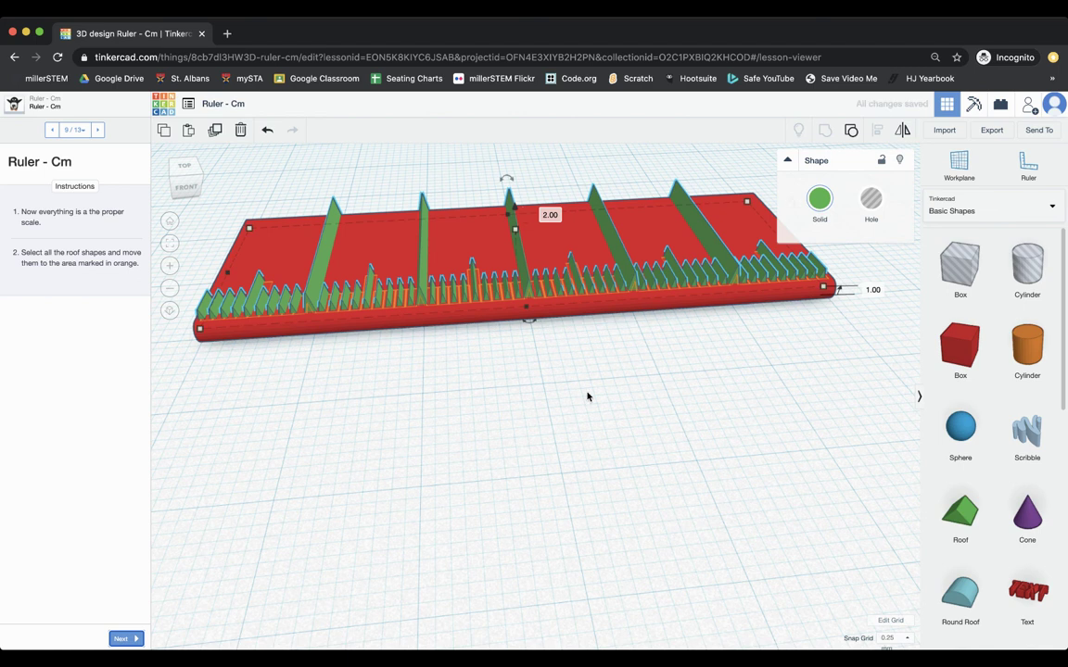
pyautogui.moveTo(596, 386); pyautogui.dragTo(574, 530, button='right')
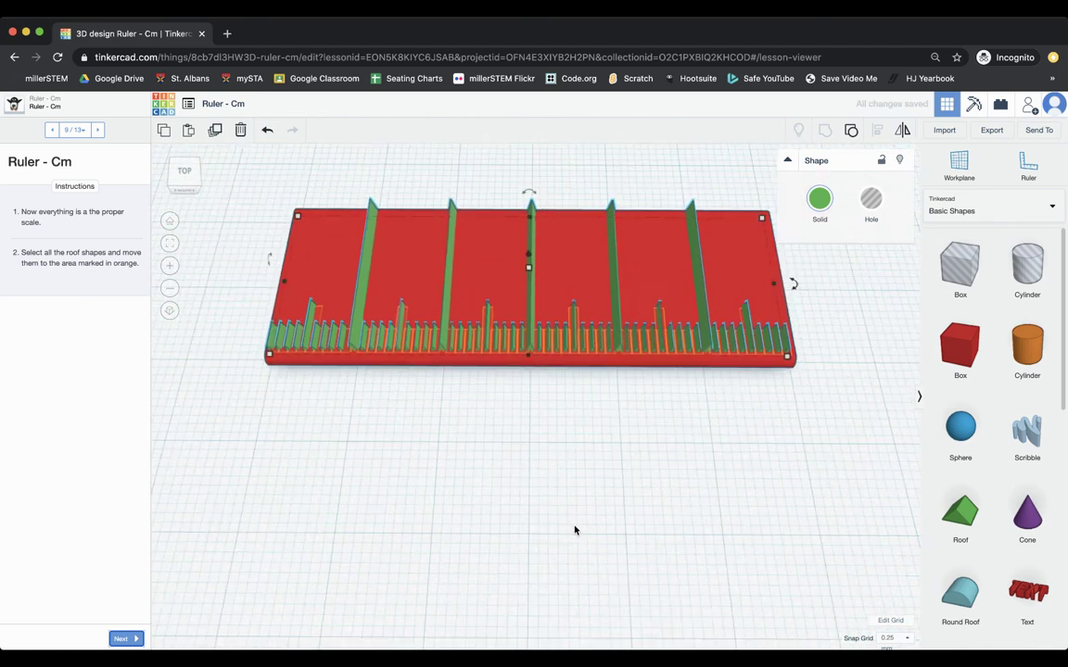
# Step: Select the roof marks together with the red base and group them into a single shape
pyautogui.scroll(-2, 574, 530)
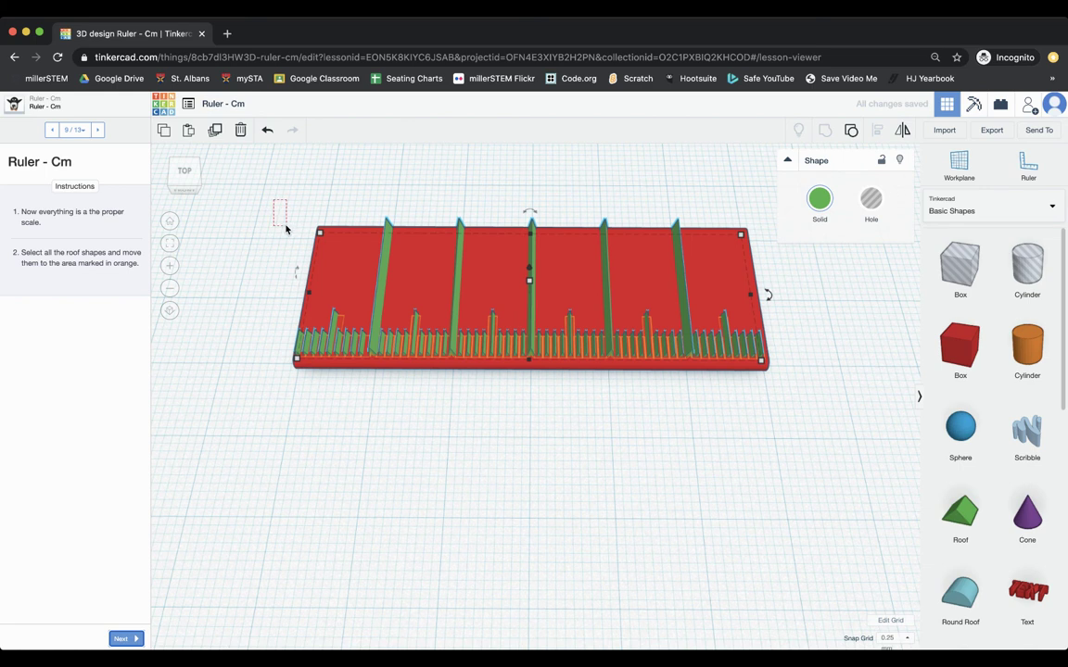
pyautogui.moveTo(285, 229); pyautogui.dragTo(786, 393)
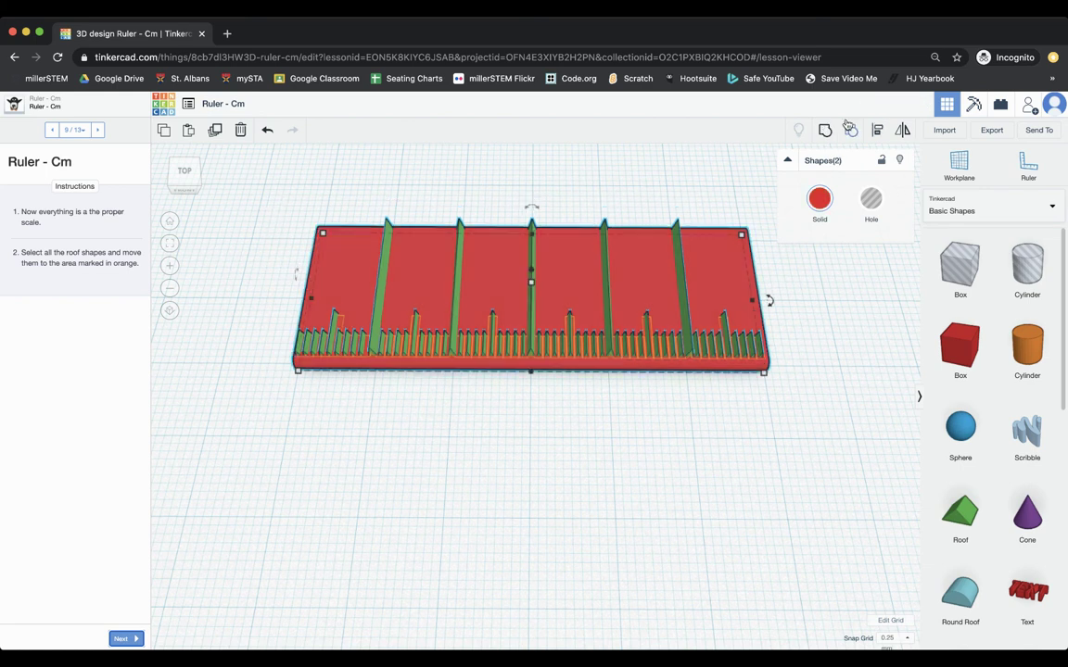
pyautogui.click(775, 324)
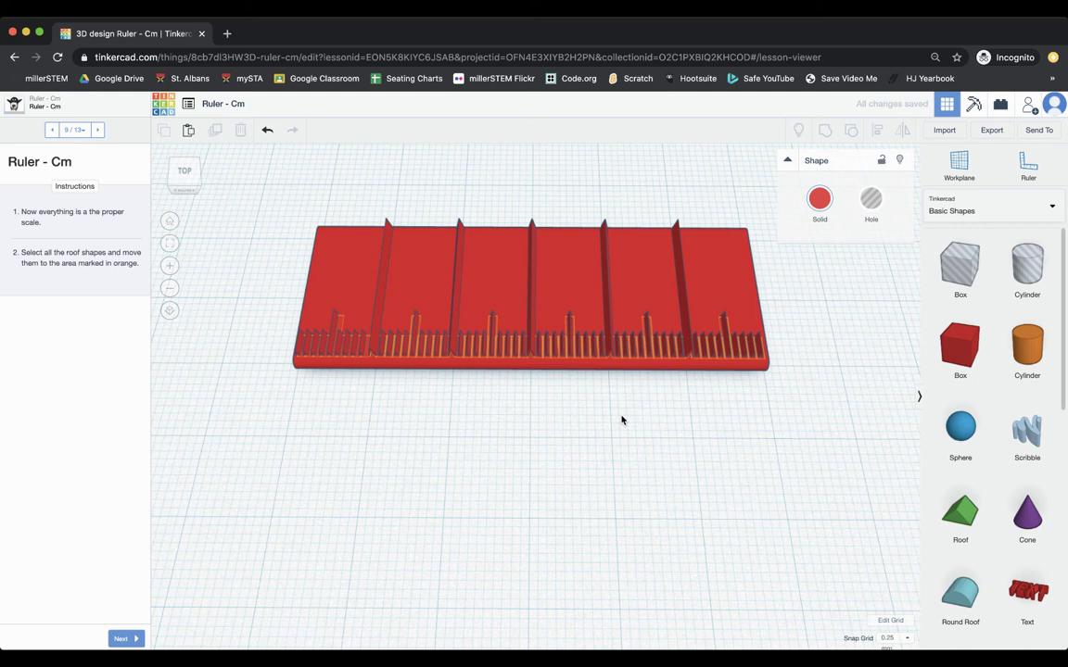
# Step: Advance to lesson step 10 and switch the shape library to Text and numbers
pyautogui.moveTo(586, 410); pyautogui.dragTo(580, 450, button='right')
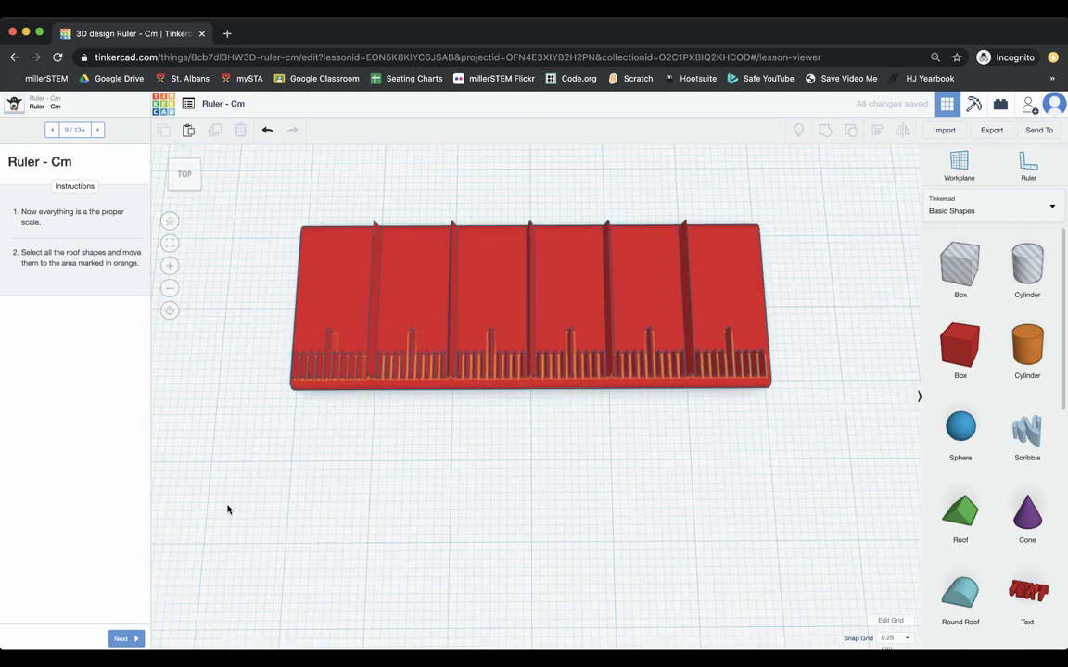
pyautogui.click(122, 639)
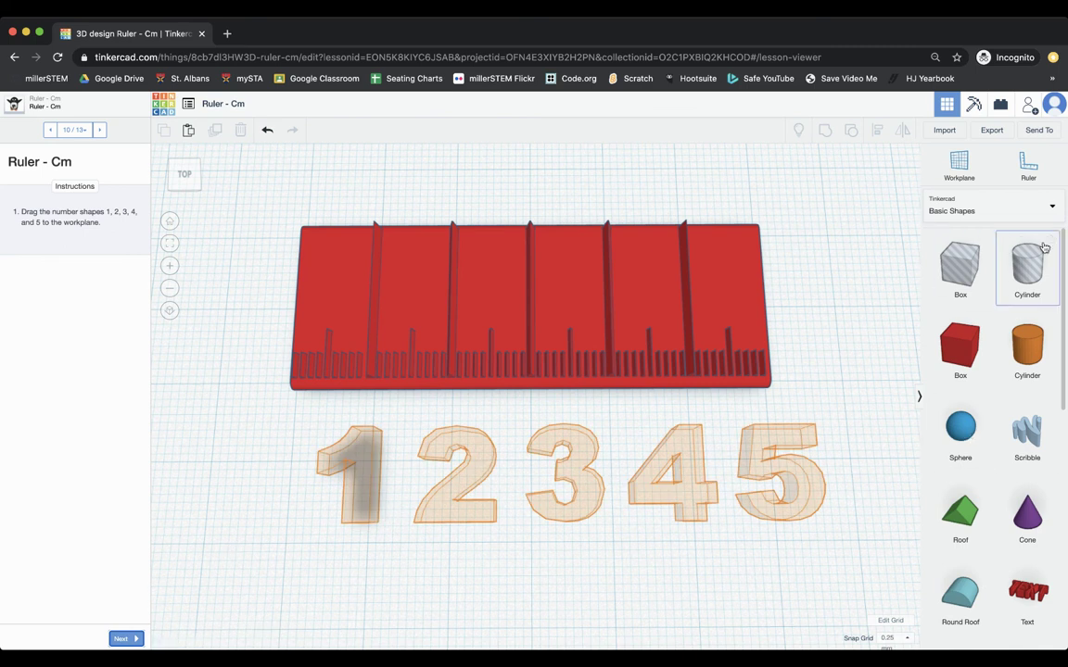
pyautogui.click(1010, 209)
pyautogui.click(964, 263)
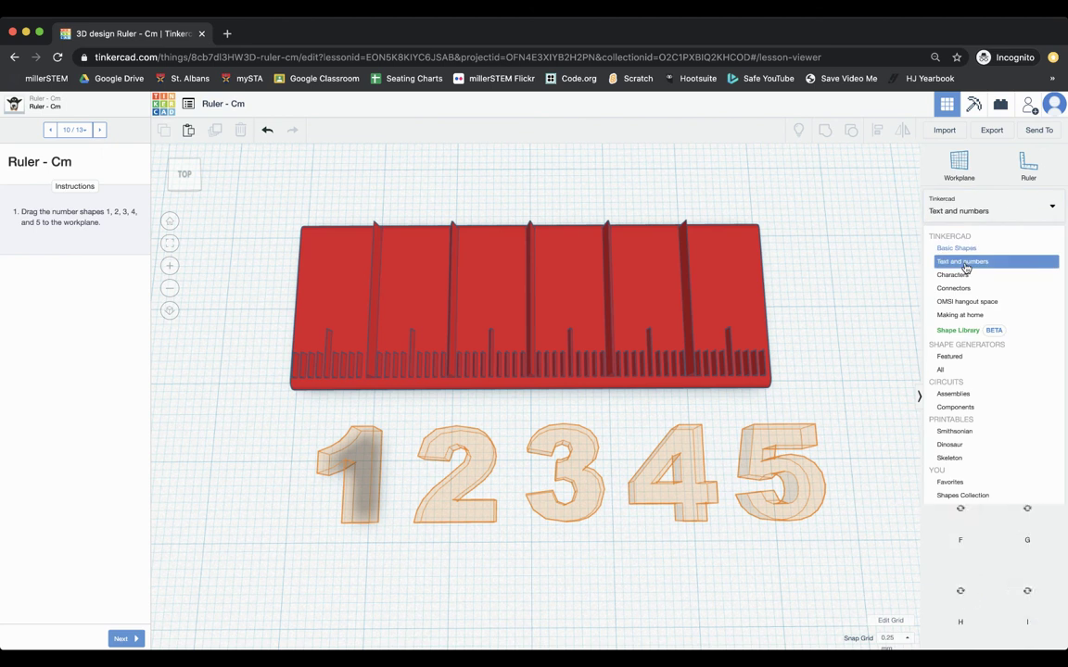
# Step: Place the number shapes 1, 2, 3, 4 and 5 from the library's second page onto their orange outlines below the red ruler
pyautogui.scroll(-10, 994, 407)
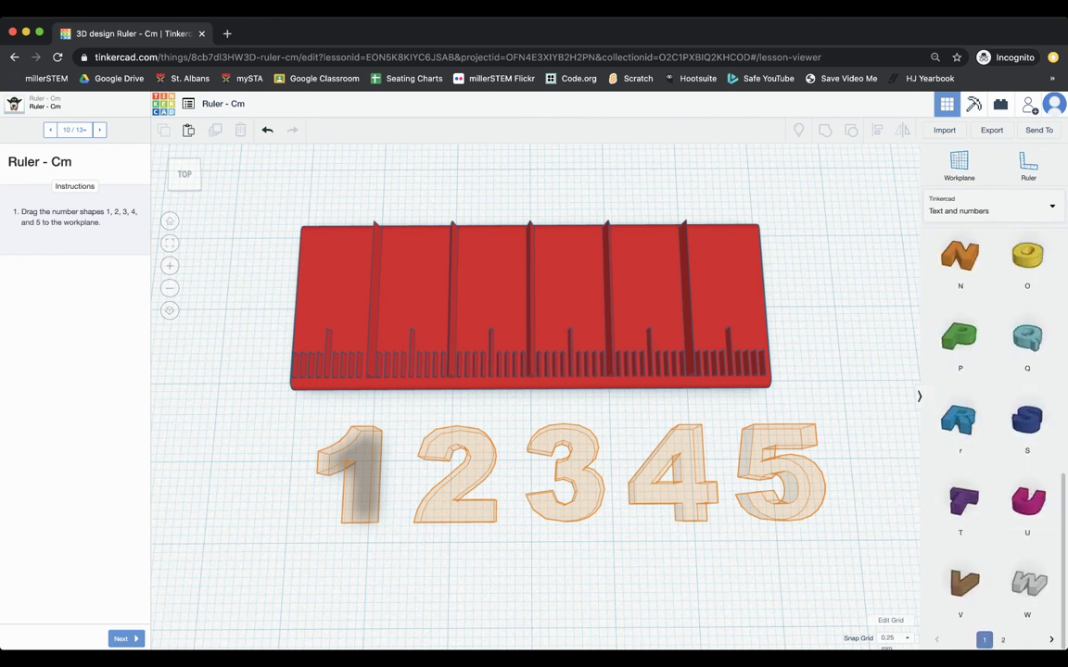
pyautogui.click(1003, 641)
pyautogui.scroll(4, 998, 343)
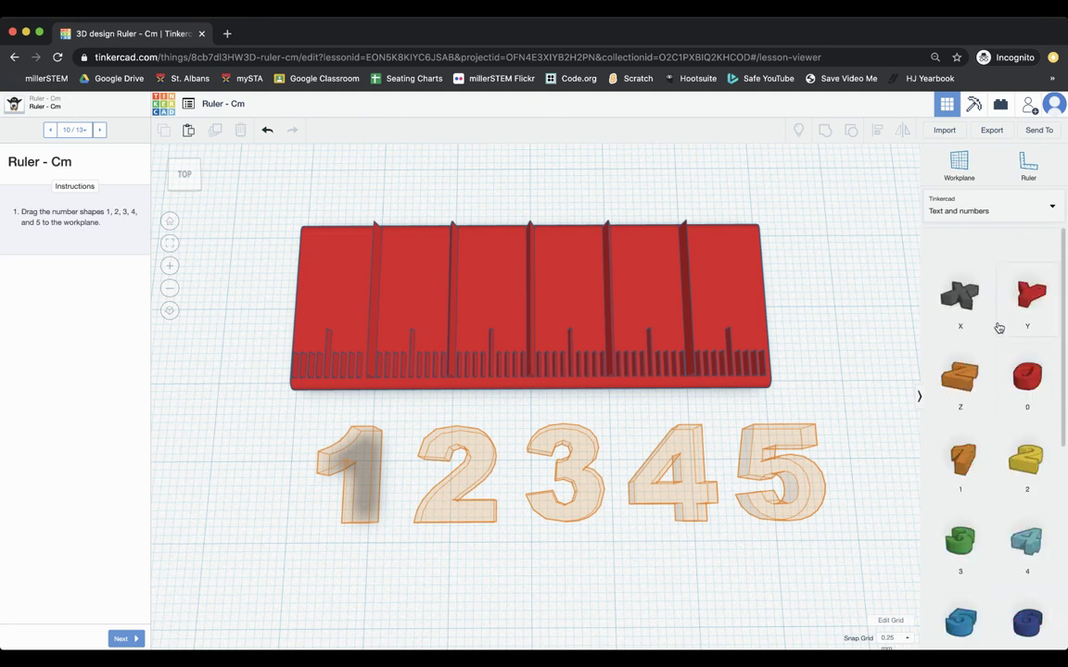
pyautogui.moveTo(963, 438); pyautogui.dragTo(353, 480)
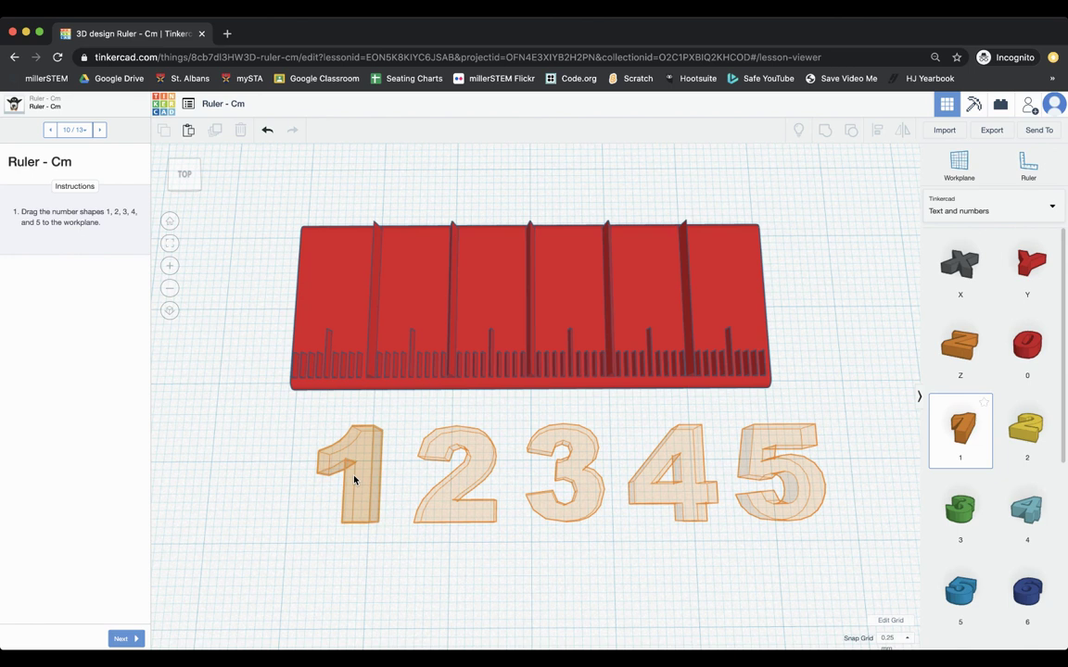
pyautogui.moveTo(1026, 429); pyautogui.dragTo(459, 478)
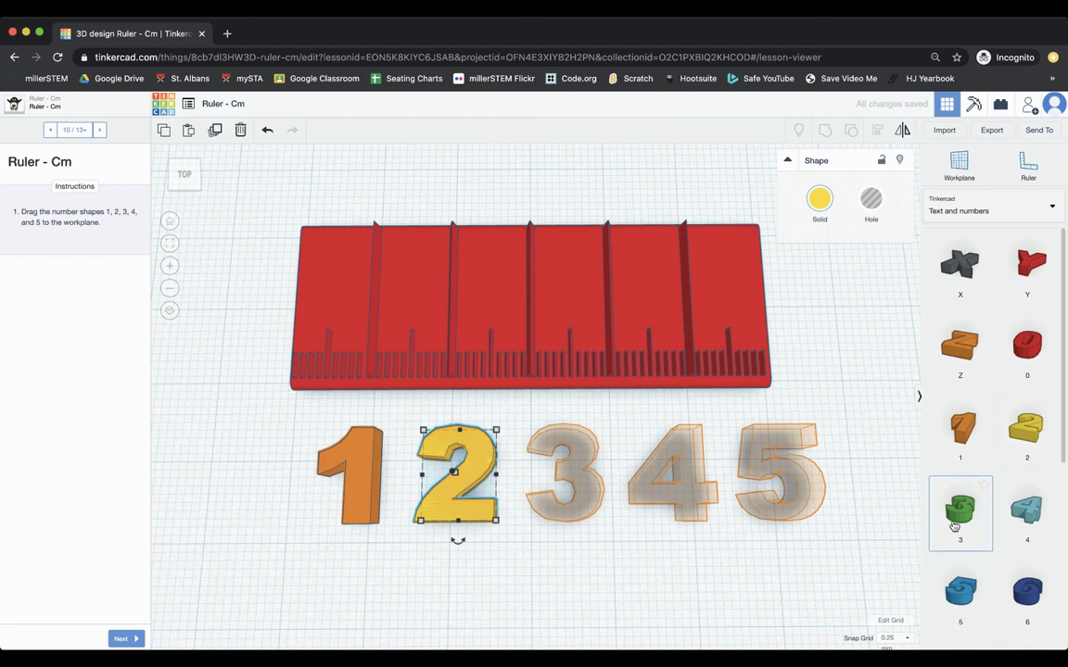
pyautogui.click(855, 529)
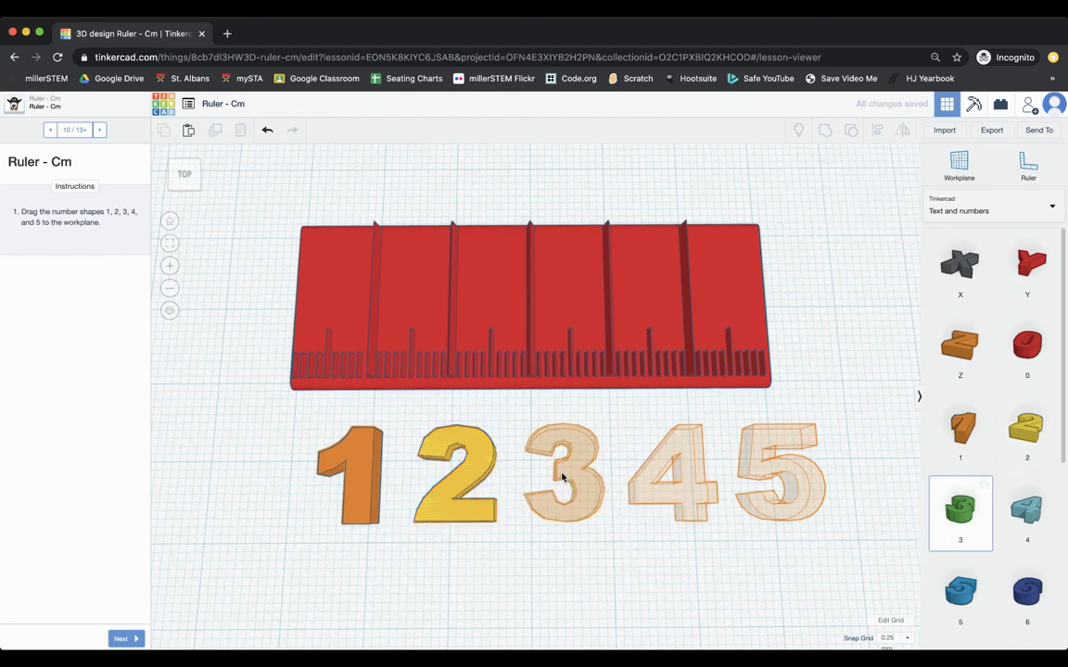
pyautogui.moveTo(564, 478); pyautogui.dragTo(563, 478)
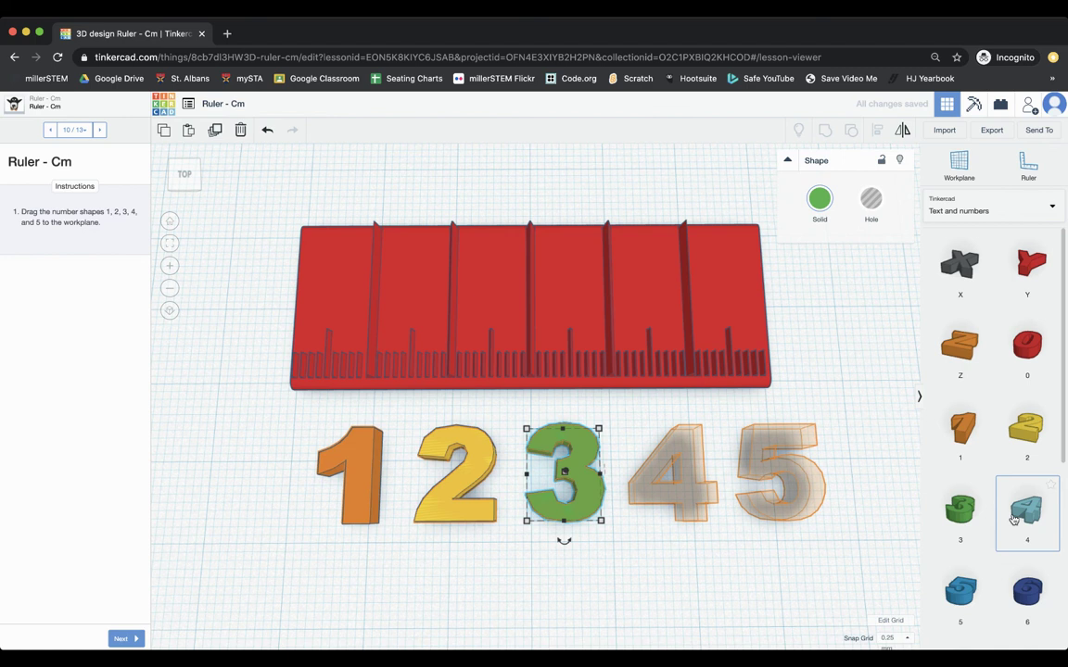
pyautogui.moveTo(1028, 508); pyautogui.dragTo(674, 472)
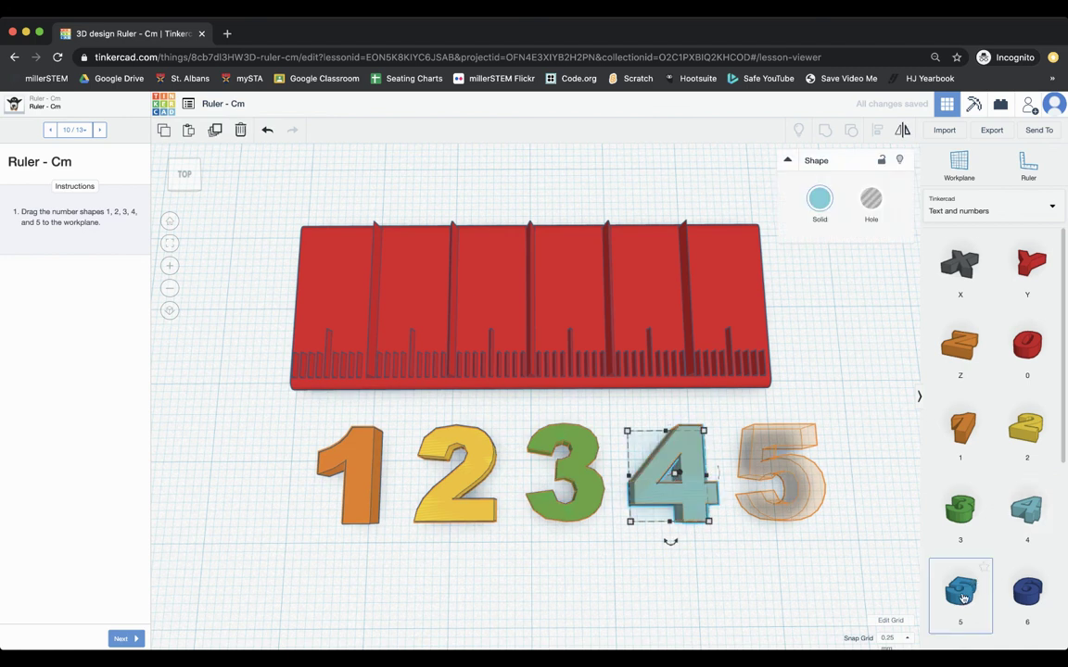
pyautogui.moveTo(962, 598); pyautogui.dragTo(770, 478)
pyautogui.click(713, 561)
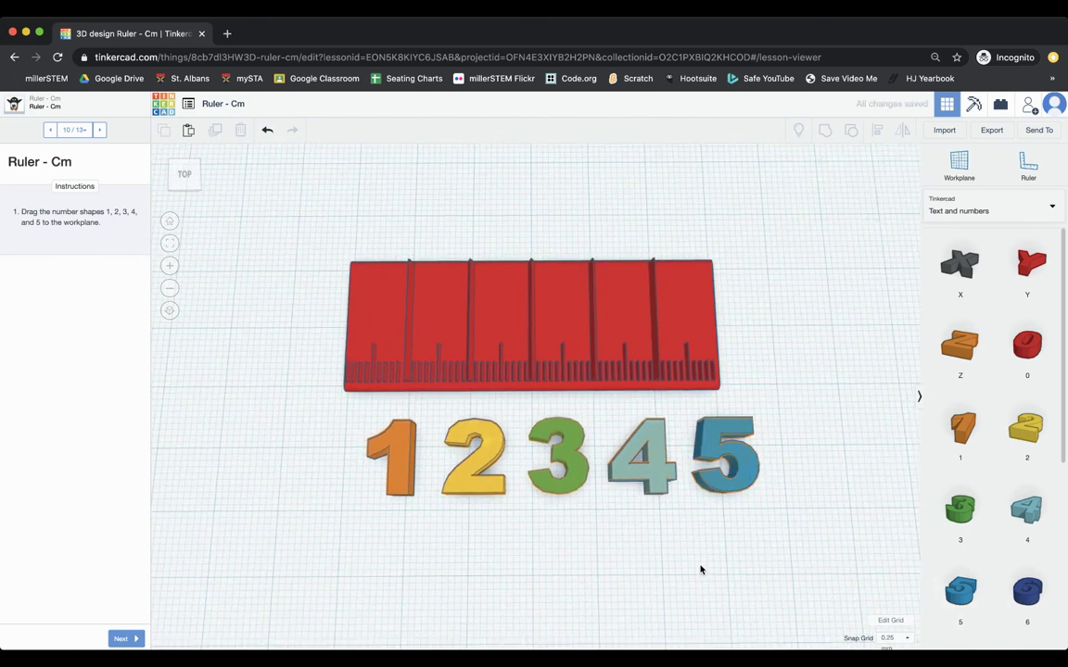
# Step: Advance to lesson step 11 and scale all five number shapes down proportionally together to about 23.04 by 4.47 mm
pyautogui.moveTo(700, 570); pyautogui.dragTo(679, 551, button='right')
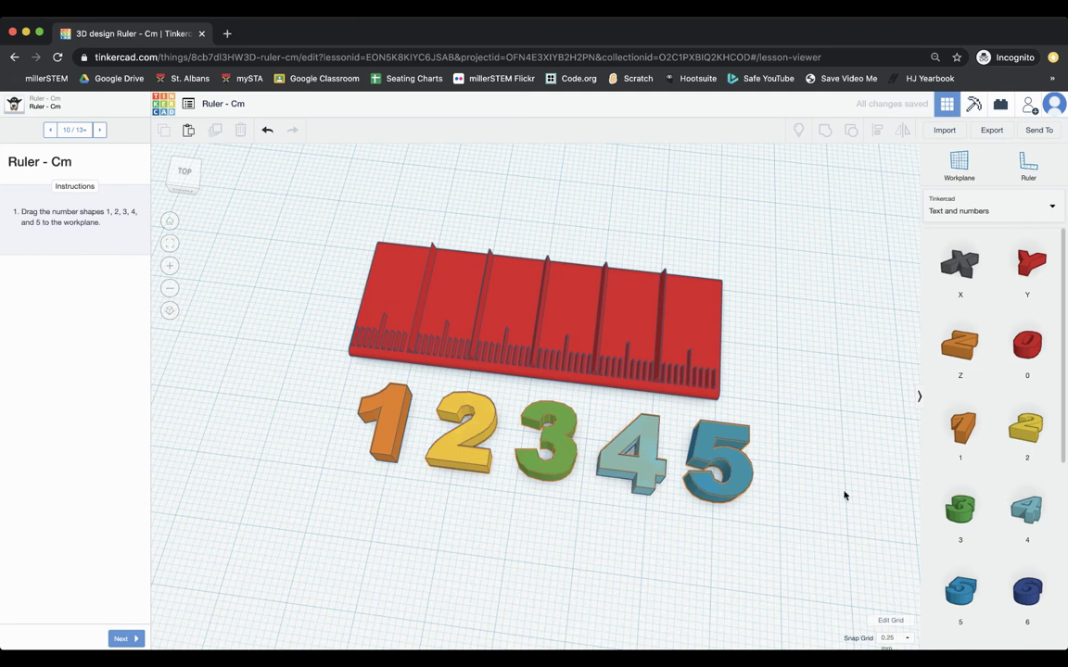
pyautogui.click(128, 640)
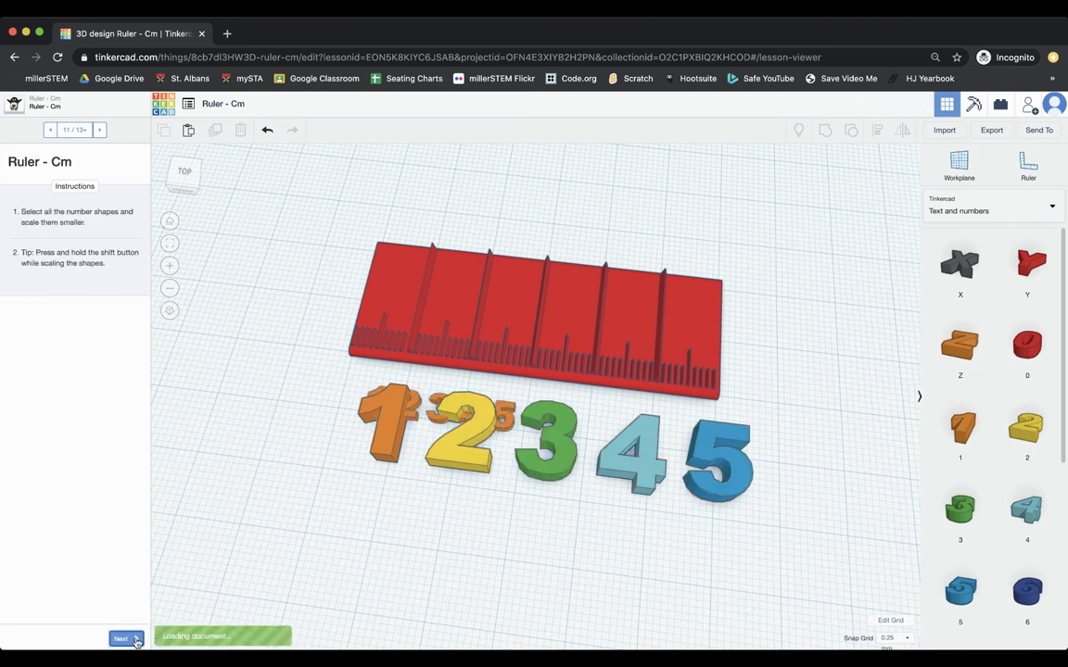
pyautogui.click(383, 432)
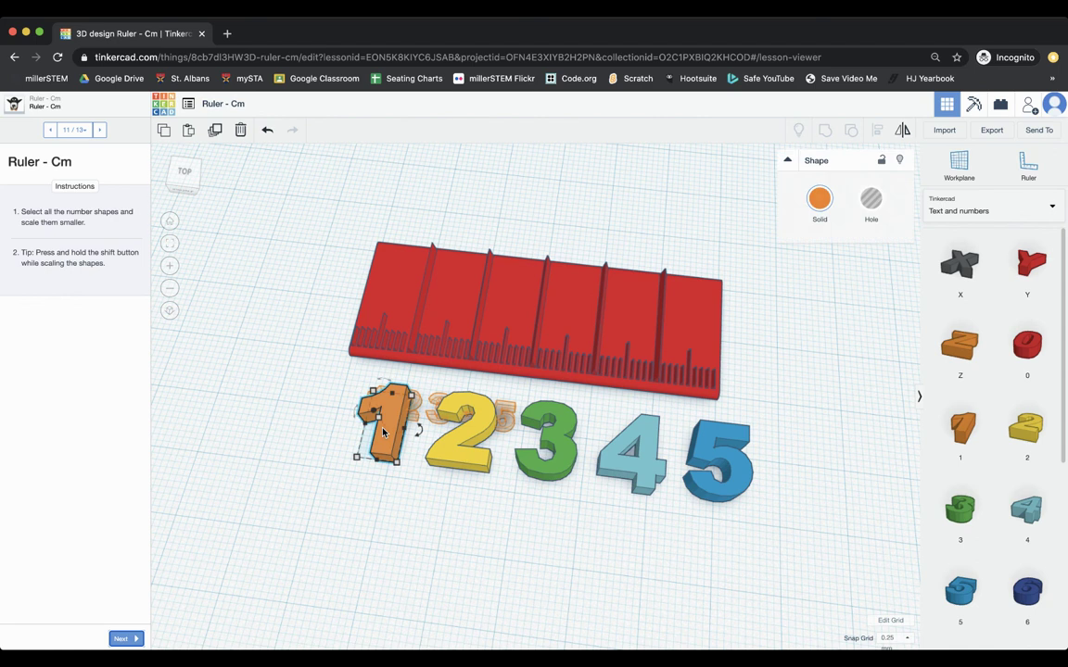
pyautogui.keyDown('shift'); pyautogui.click(460, 433); pyautogui.keyUp('shift')
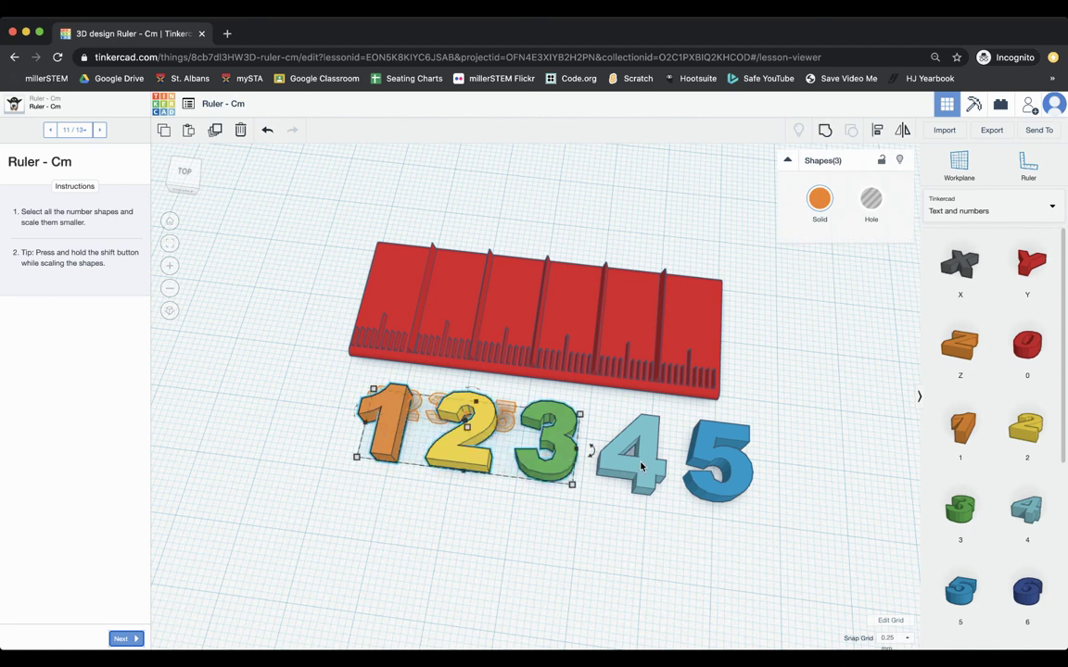
pyautogui.keyDown('shift'); pyautogui.click(579, 422); pyautogui.keyUp('shift')
pyautogui.keyDown('shift'); pyautogui.click(658, 433); pyautogui.keyUp('shift')
pyautogui.keyDown('shift'); pyautogui.click(739, 481); pyautogui.keyUp('shift')
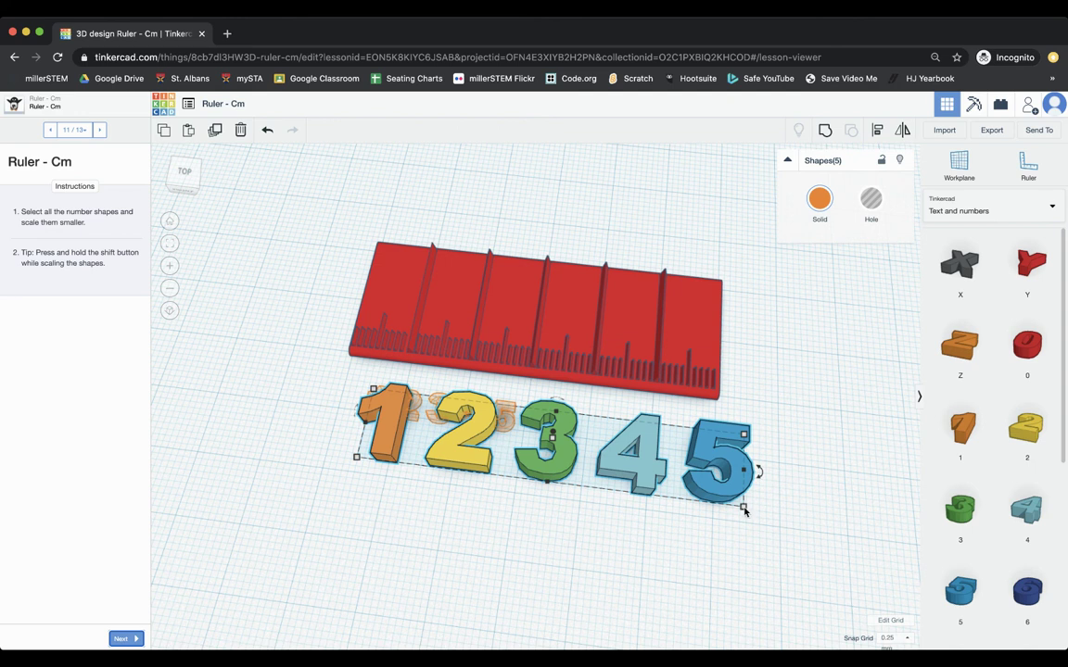
pyautogui.keyDown('shift'); pyautogui.moveTo(744, 509); pyautogui.dragTo(504, 436); pyautogui.keyUp('shift')
pyautogui.scroll(-3, 534, 484)
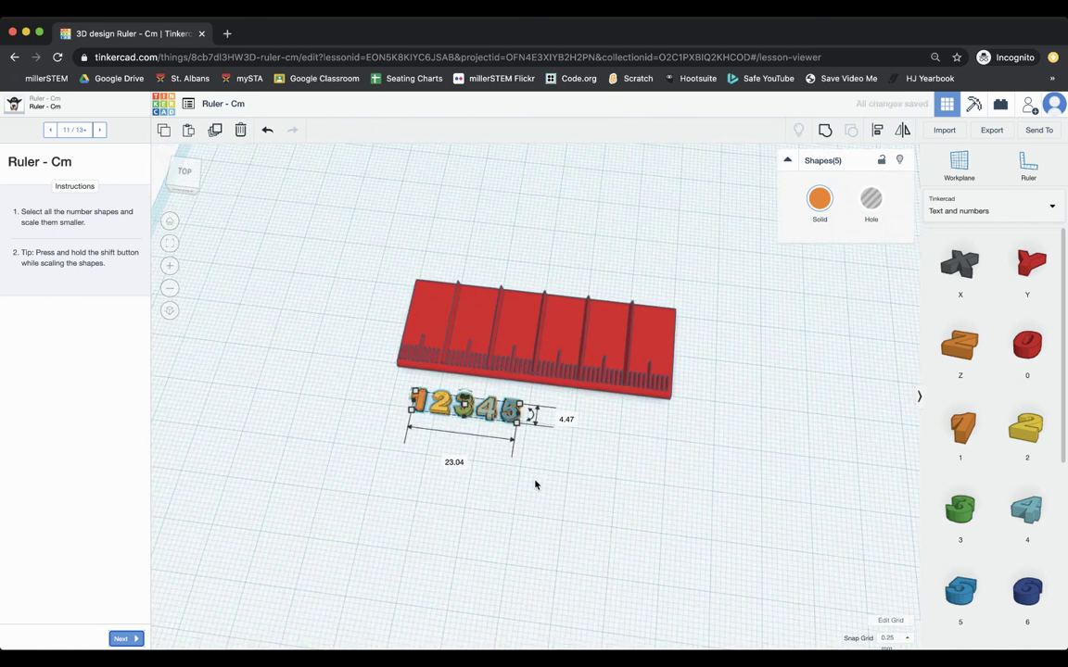
pyautogui.scroll(5, 536, 484)
pyautogui.moveTo(546, 492); pyautogui.dragTo(598, 517, button='right')
pyautogui.click(606, 519)
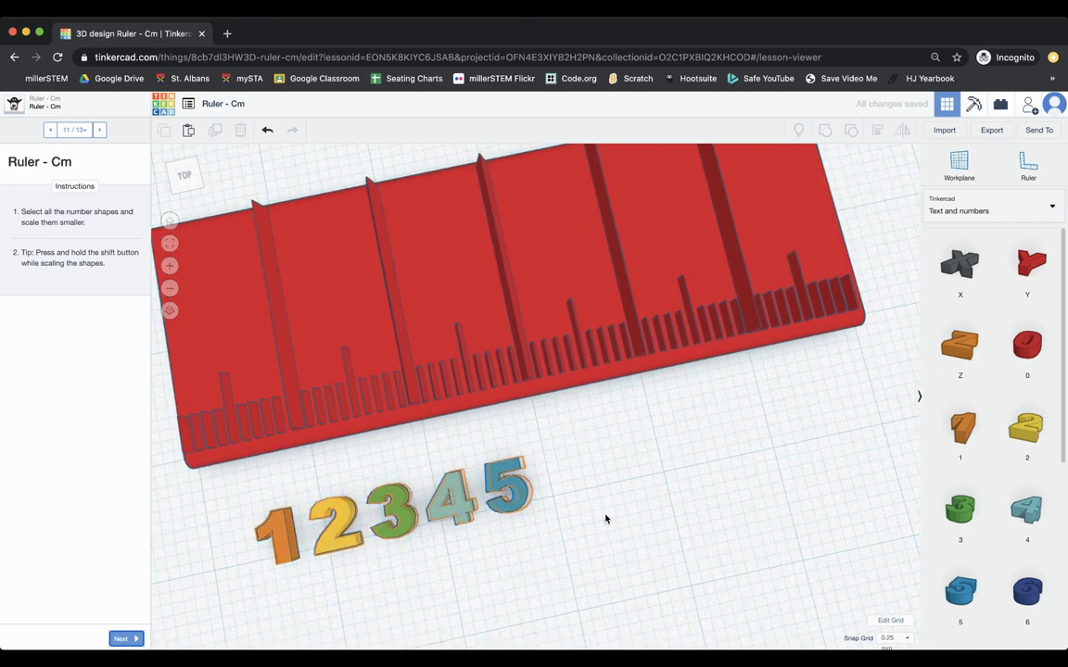
# Step: Advance to lesson step 12 and move the orange number 1 onto its marked outline on the red ruler base
pyautogui.click(123, 640)
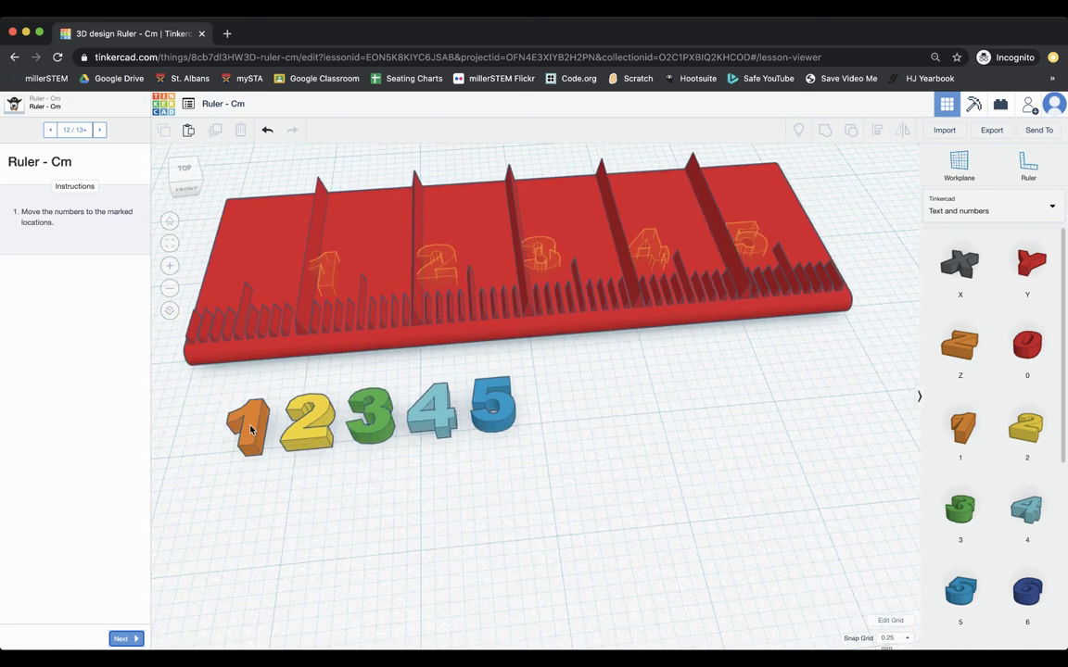
pyautogui.moveTo(249, 429); pyautogui.dragTo(317, 243)
pyautogui.press('Down')
pyautogui.press('Down')
pyautogui.press('Down')
pyautogui.press('Down')
pyautogui.press('Down')
pyautogui.press('Down')
pyautogui.press('Down')
pyautogui.press('Down')
pyautogui.press('Down')
pyautogui.press('Down')
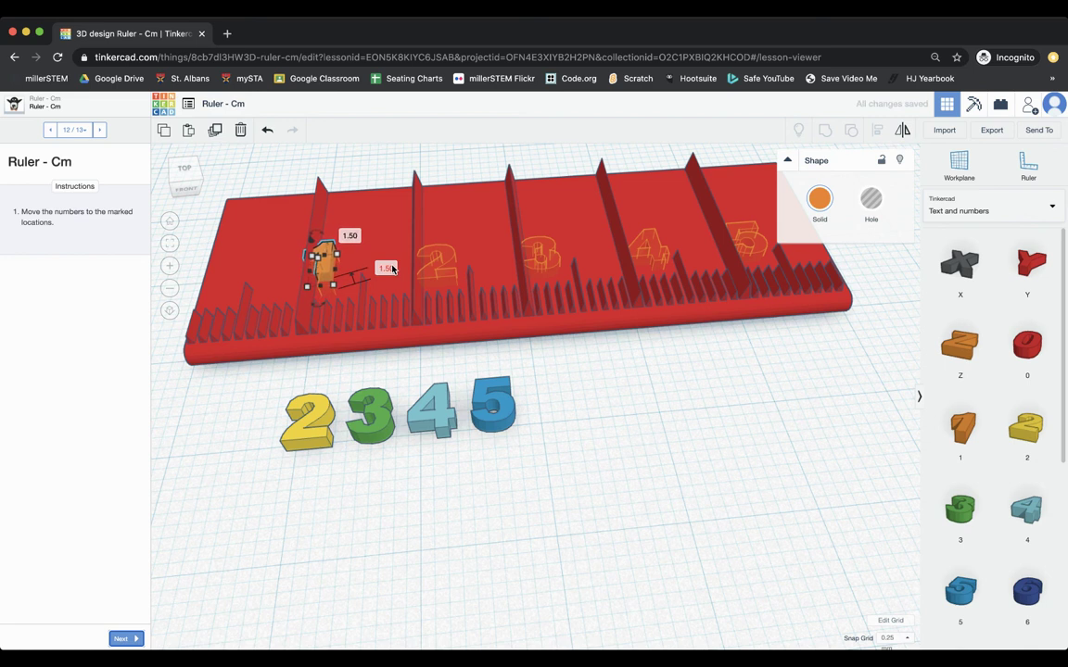
pyautogui.press('Down')
pyautogui.press('Down')
pyautogui.press('Down')
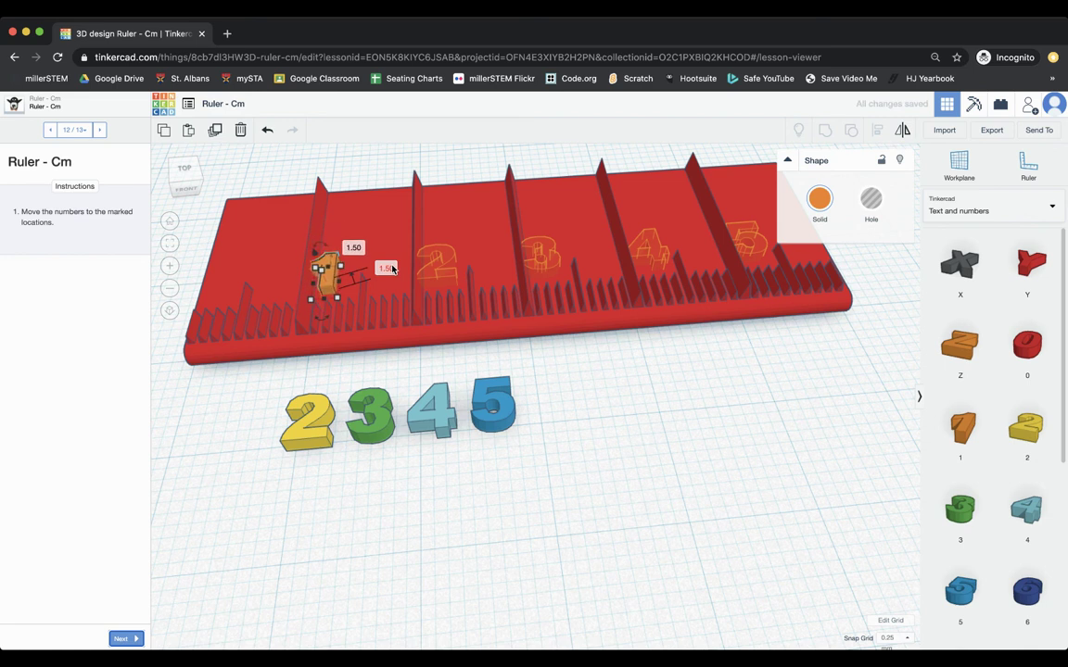
pyautogui.press('Up')
# Step: Move the yellow number 2 onto its marked outline on the ruler base beside the second long mark
pyautogui.moveTo(318, 429); pyautogui.dragTo(432, 238)
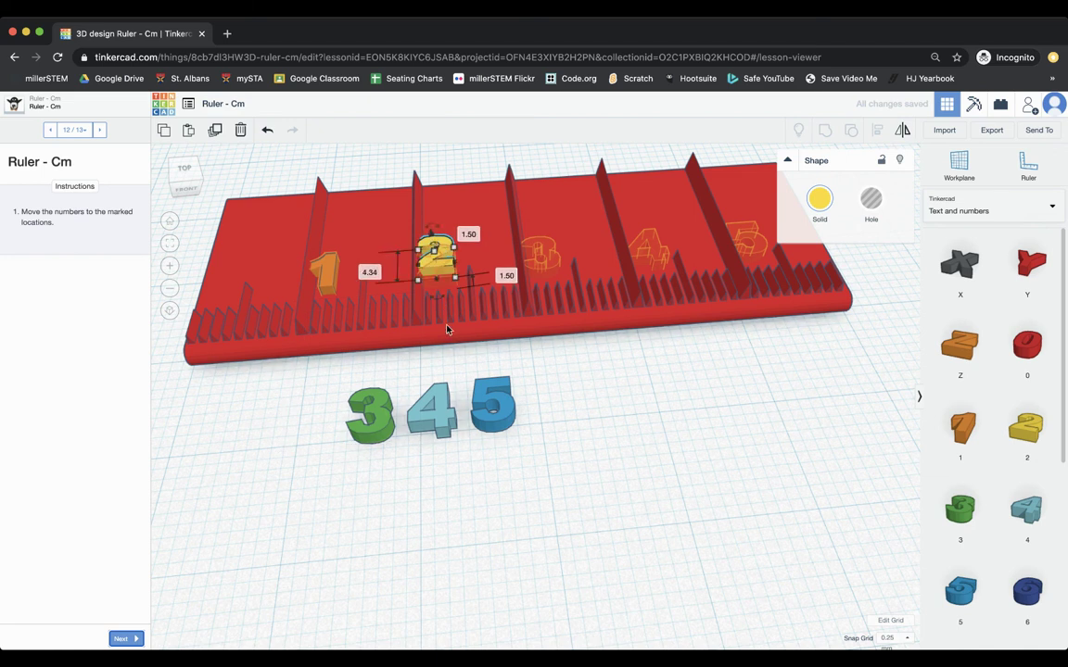
pyautogui.press('Down')
pyautogui.press('Down')
pyautogui.press('Down')
pyautogui.press('Down')
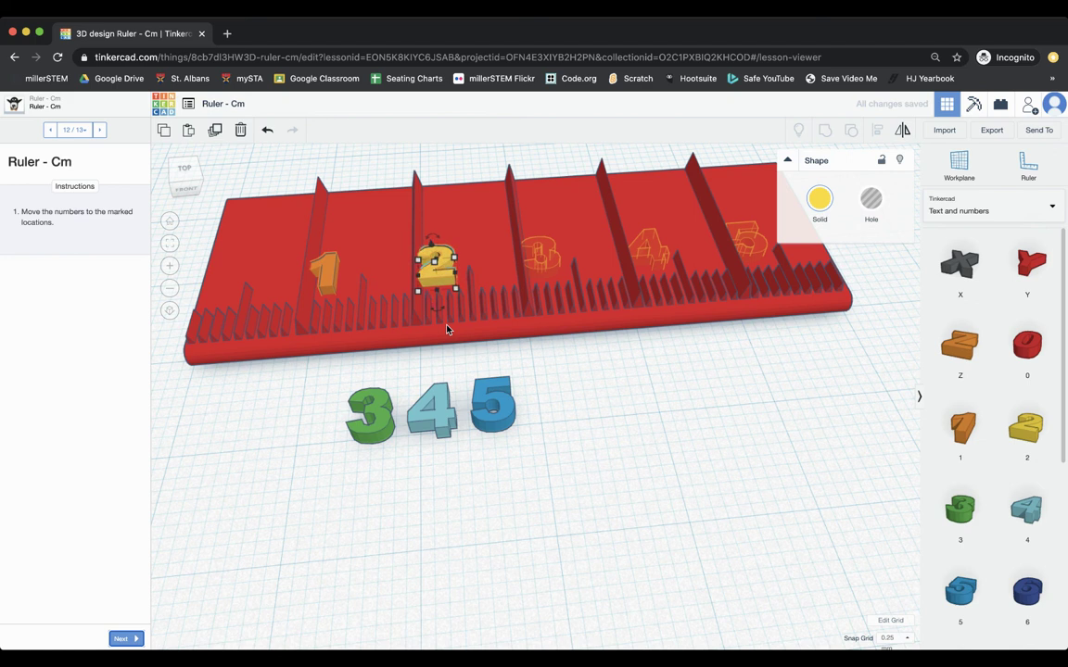
# Step: Move the green number 3 to its marked outline, raise it onto the ruler base and nudge it into alignment
pyautogui.moveTo(354, 397); pyautogui.dragTo(542, 243)
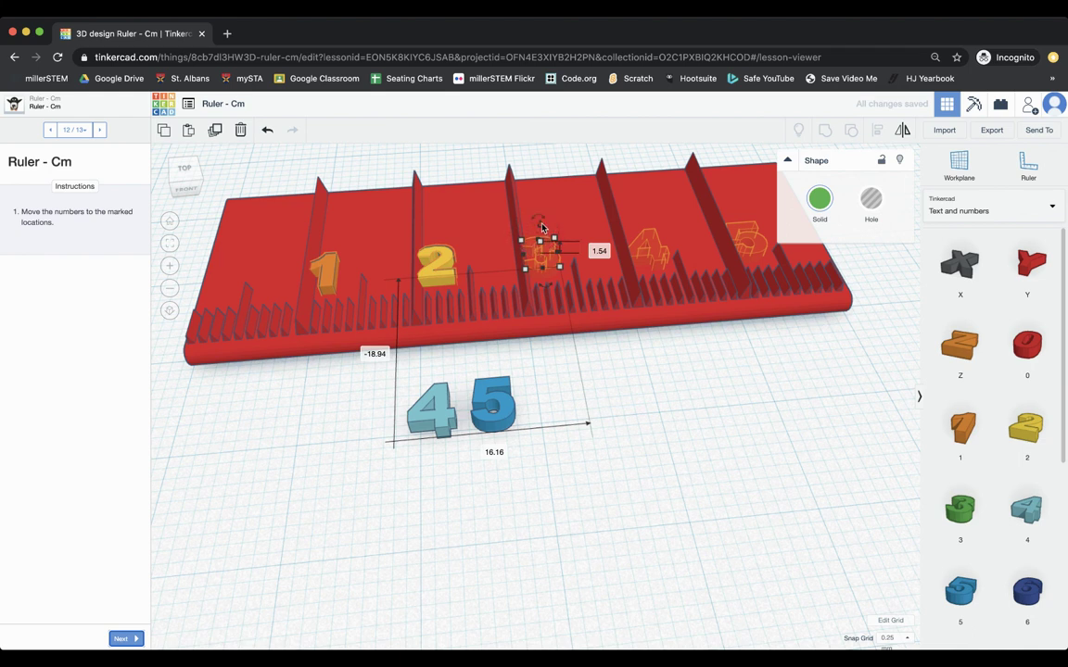
pyautogui.moveTo(542, 228); pyautogui.dragTo(540, 213)
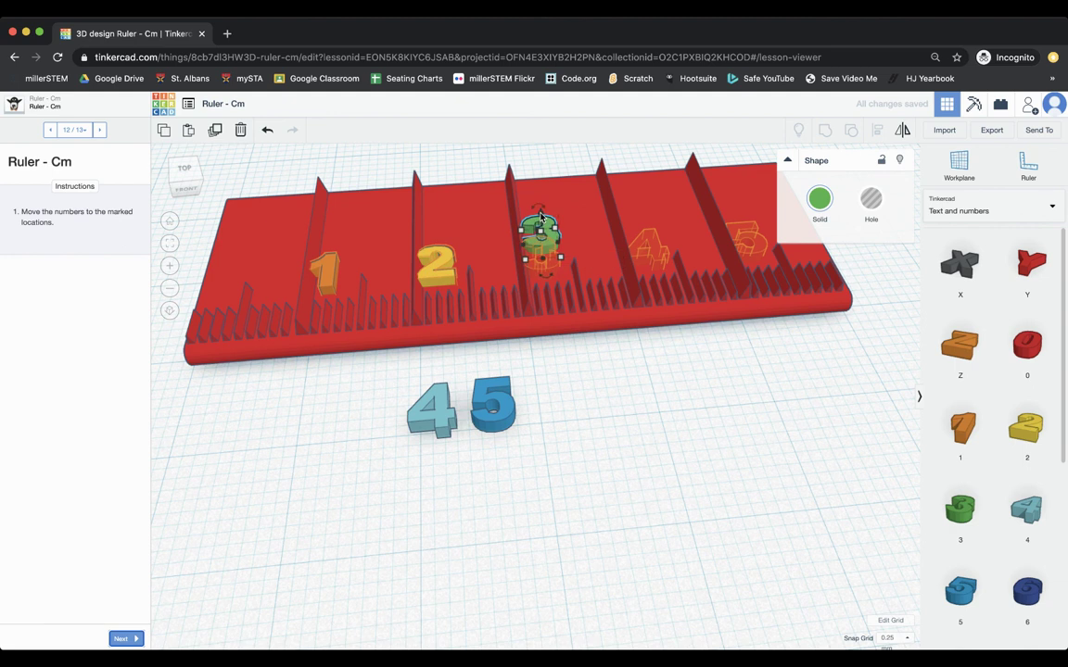
pyautogui.press('Down')
pyautogui.press('Down')
pyautogui.press('Down')
pyautogui.press('Down')
pyautogui.press('Down')
pyautogui.press('Down')
pyautogui.press('Down')
pyautogui.press('Down')
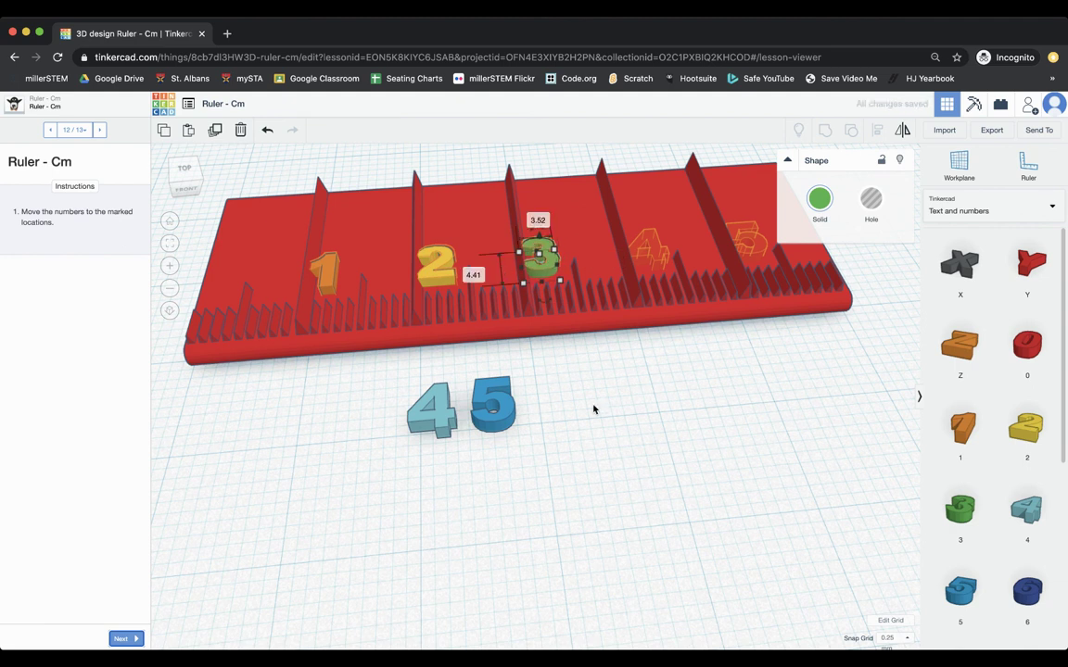
# Step: Fine-tune the position of the yellow number 2 so it matches its outline on the ruler base
pyautogui.scroll(4, 594, 405)
pyautogui.moveTo(572, 410); pyautogui.dragTo(581, 479, button='right')
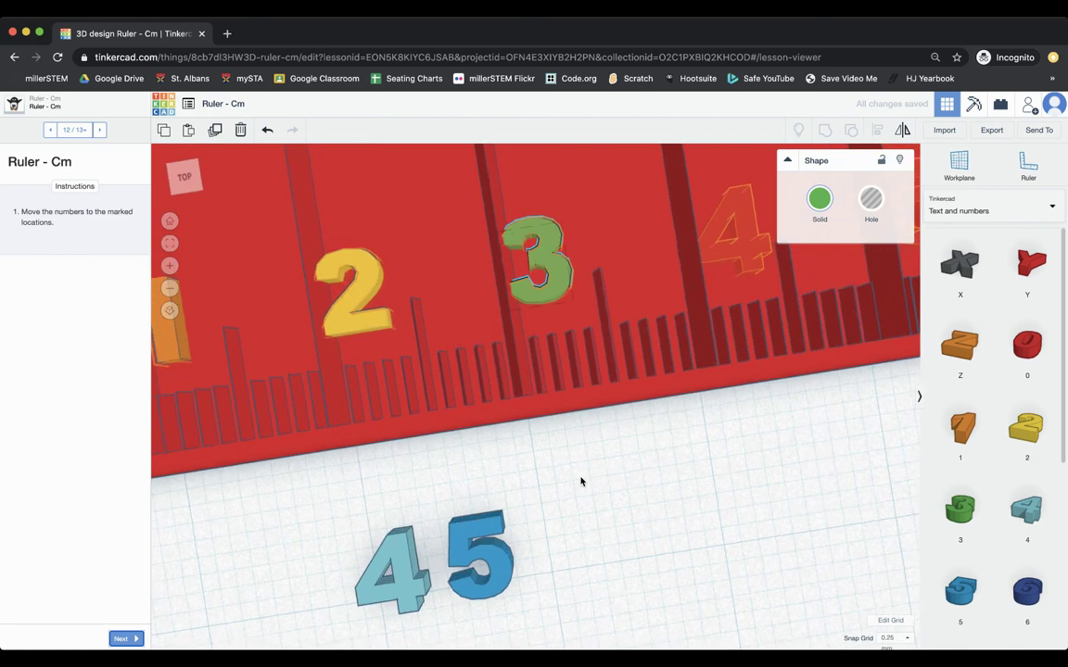
pyautogui.scroll(-3, 439, 370)
pyautogui.click(414, 312)
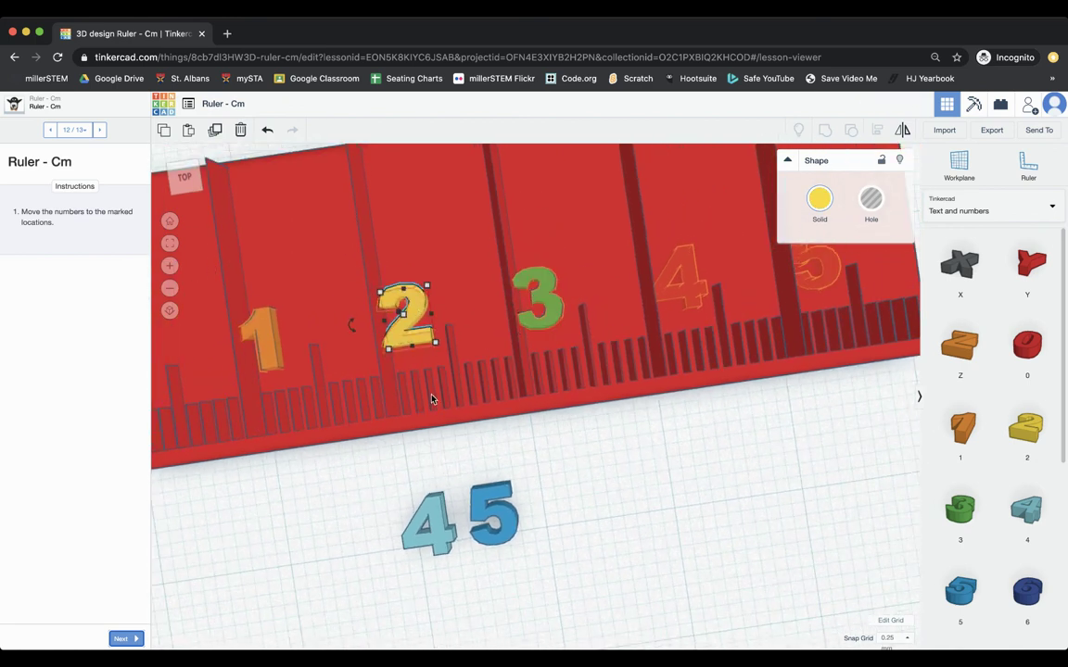
pyautogui.press('Down')
pyautogui.press('Up')
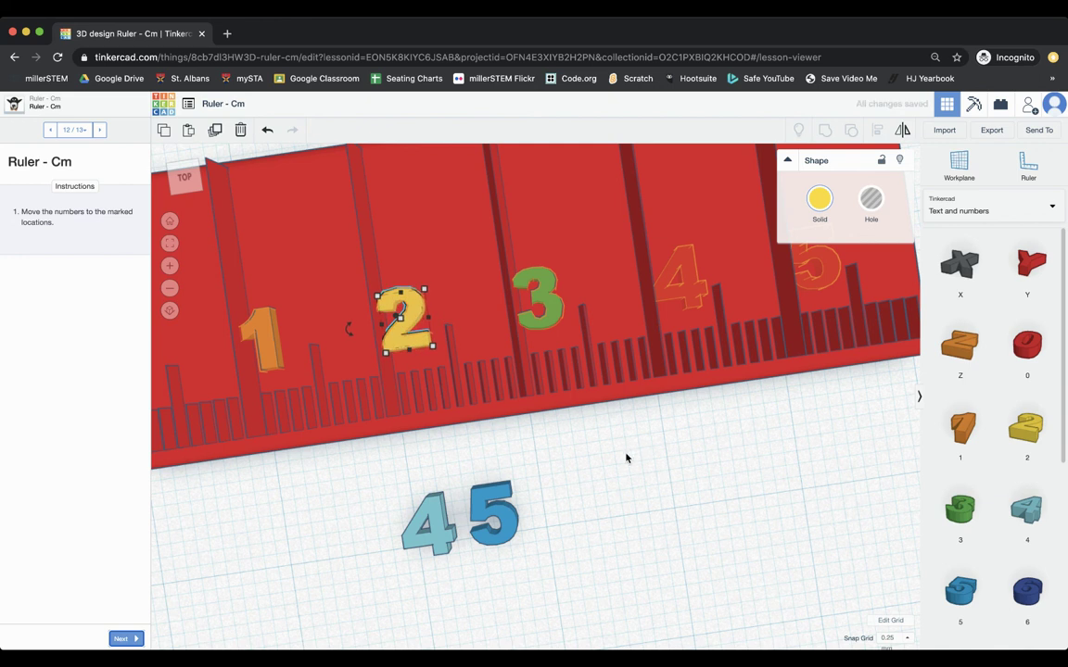
# Step: Move the light blue number 4 onto the ruler base and nudge it into its marked outline
pyautogui.moveTo(441, 524); pyautogui.dragTo(693, 265)
pyautogui.moveTo(742, 454); pyautogui.dragTo(722, 479, button='right')
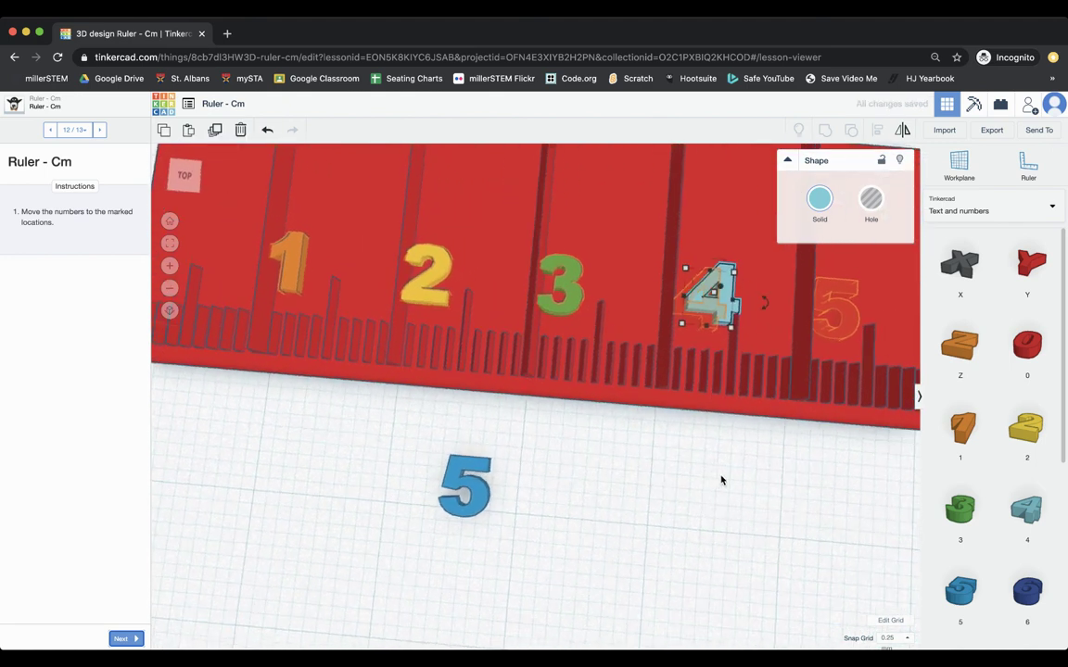
pyautogui.press('Down')
pyautogui.press('Down')
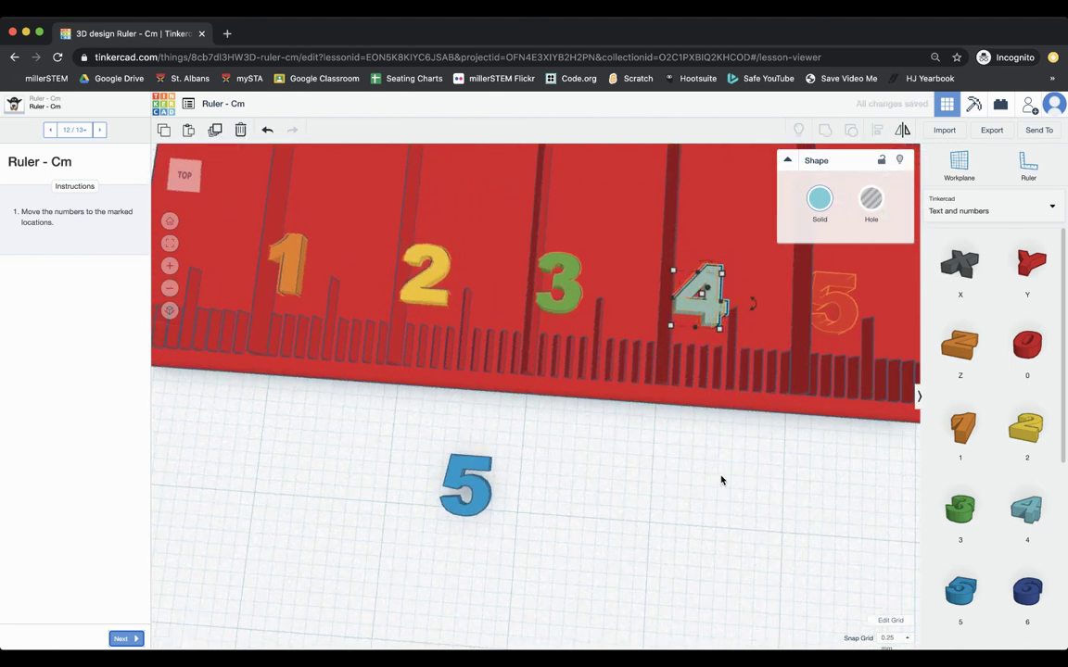
pyautogui.press('Left')
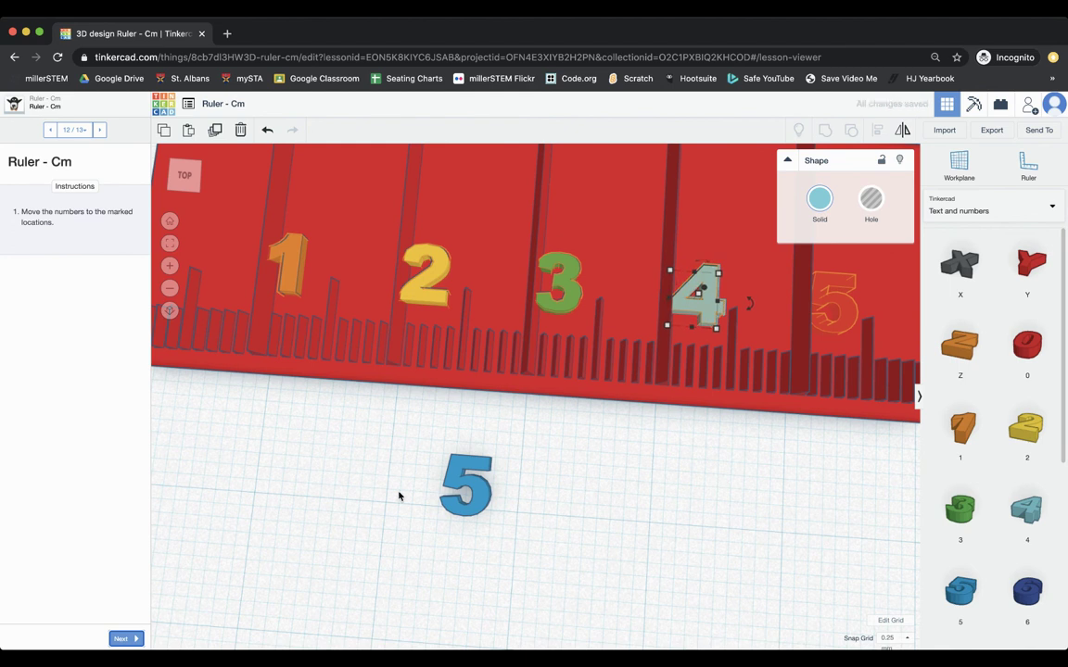
# Step: Move the blue number 5 to its marked outline, raise it onto the ruler base and nudge it into alignment
pyautogui.click(768, 480)
pyautogui.moveTo(658, 511); pyautogui.dragTo(631, 436, button='right')
pyautogui.moveTo(453, 359); pyautogui.dragTo(835, 281)
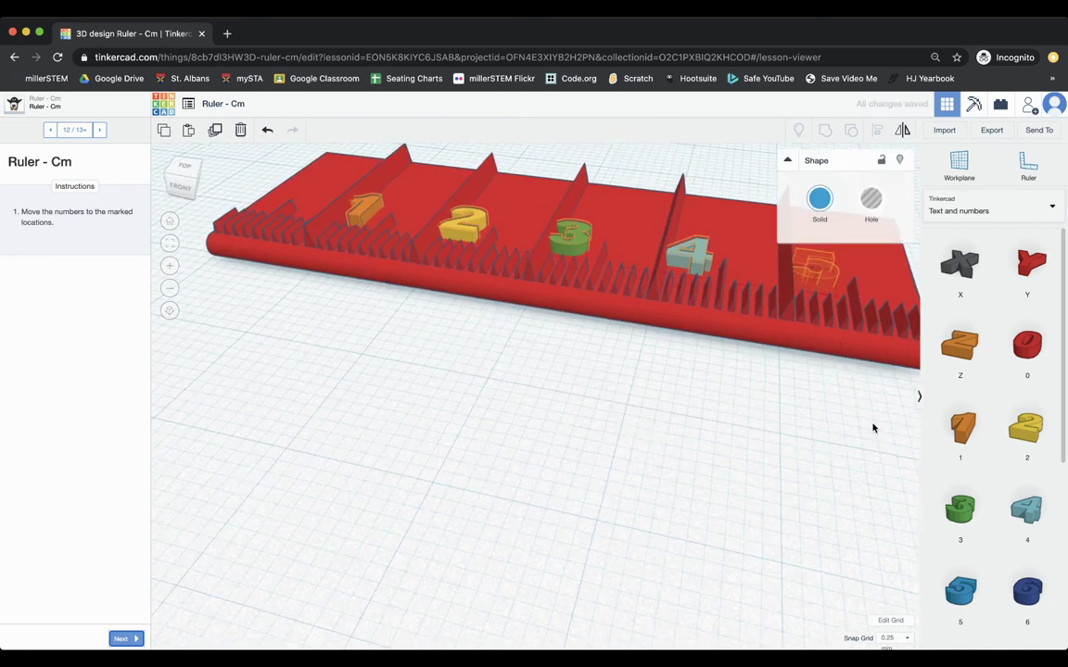
pyautogui.moveTo(872, 426); pyautogui.dragTo(869, 455, button='right')
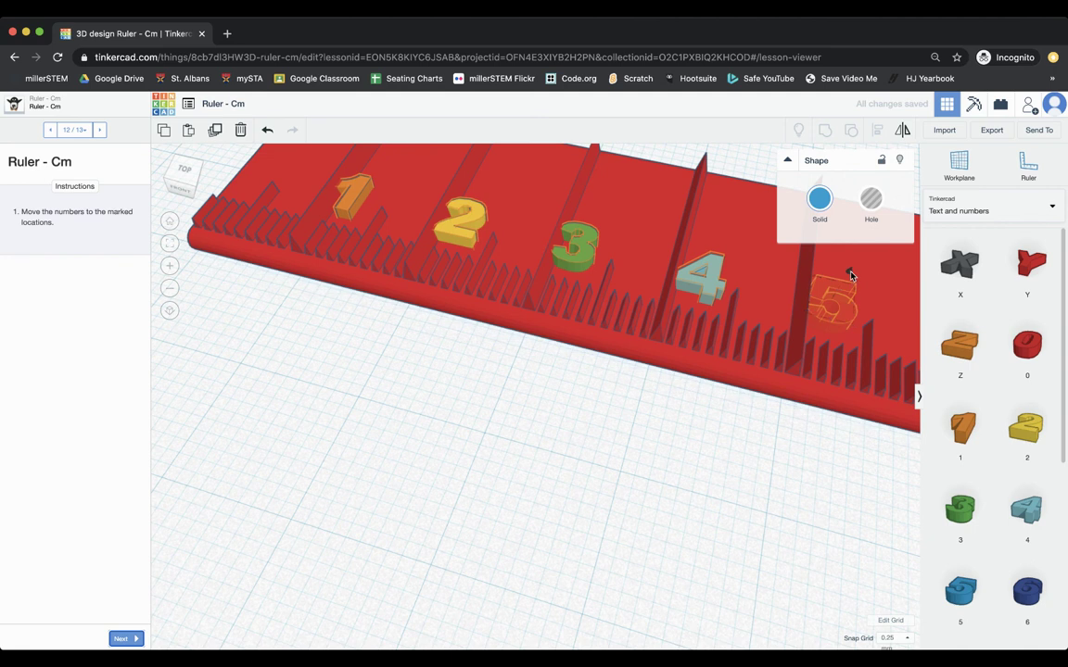
pyautogui.moveTo(853, 275); pyautogui.dragTo(865, 264)
pyautogui.hotkey('ctrl', 'z')
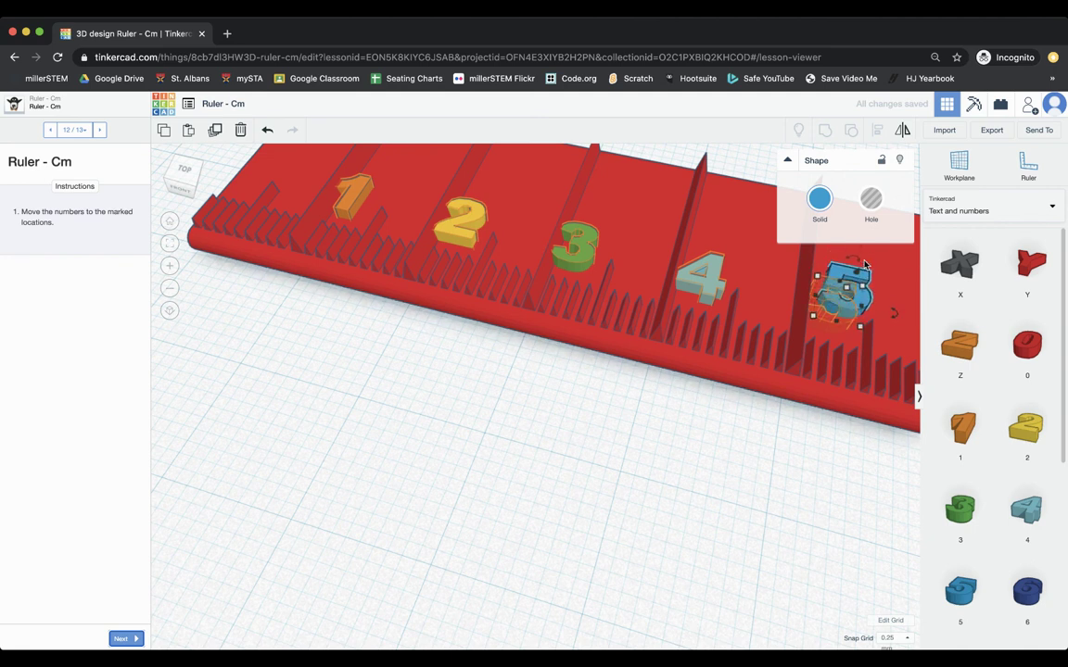
pyautogui.hotkey('ctrl', 'z')
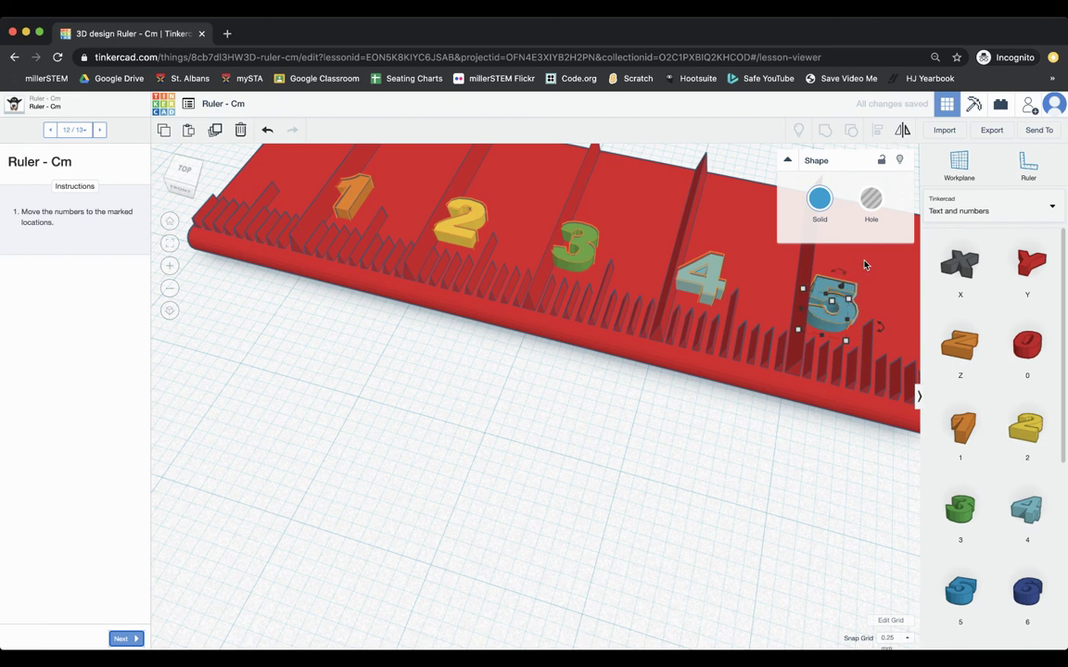
pyautogui.press('Left')
pyautogui.press('Right')
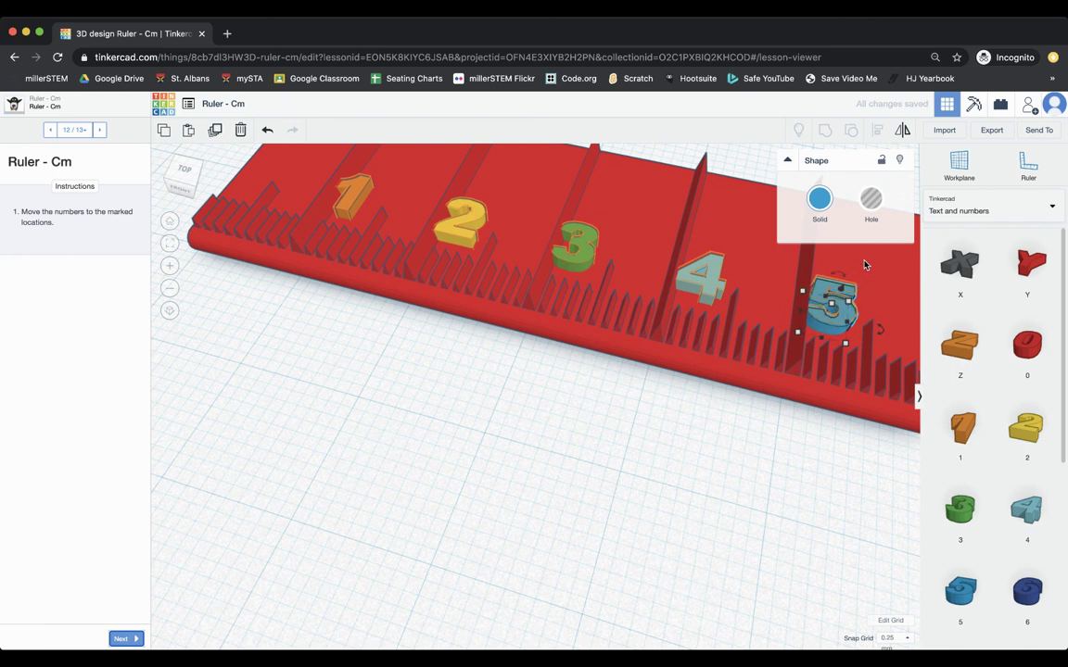
pyautogui.press('Up')
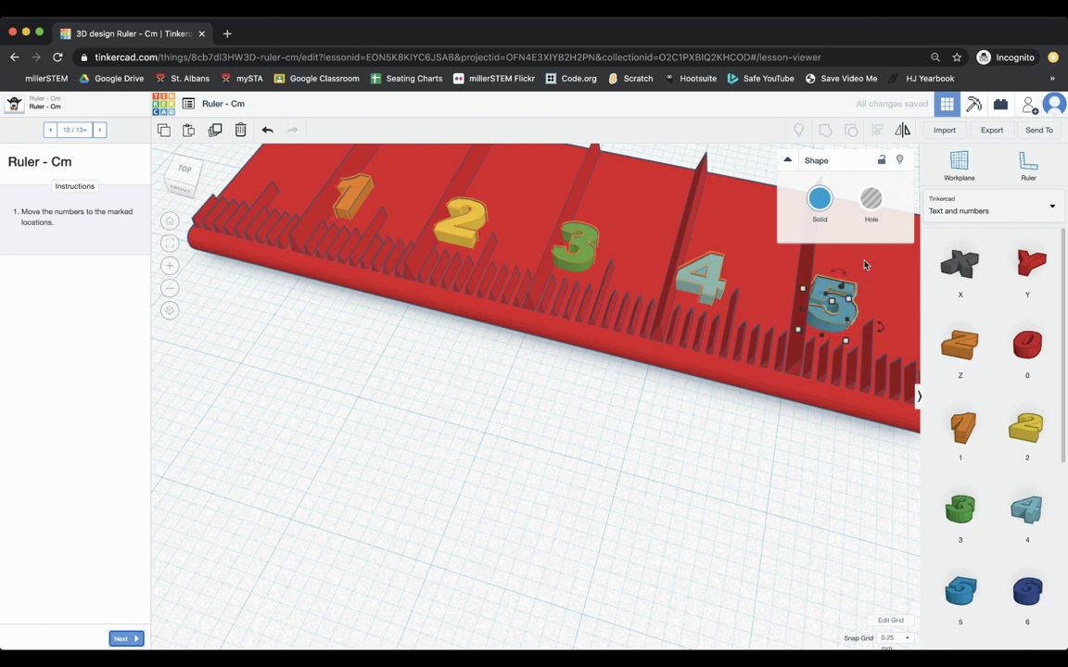
# Step: Deselect the number 5 and advance the lesson to its final instruction page, 13 of 13
pyautogui.click(748, 442)
pyautogui.moveTo(638, 462); pyautogui.dragTo(674, 484, button='right')
pyautogui.scroll(-10, 674, 484)
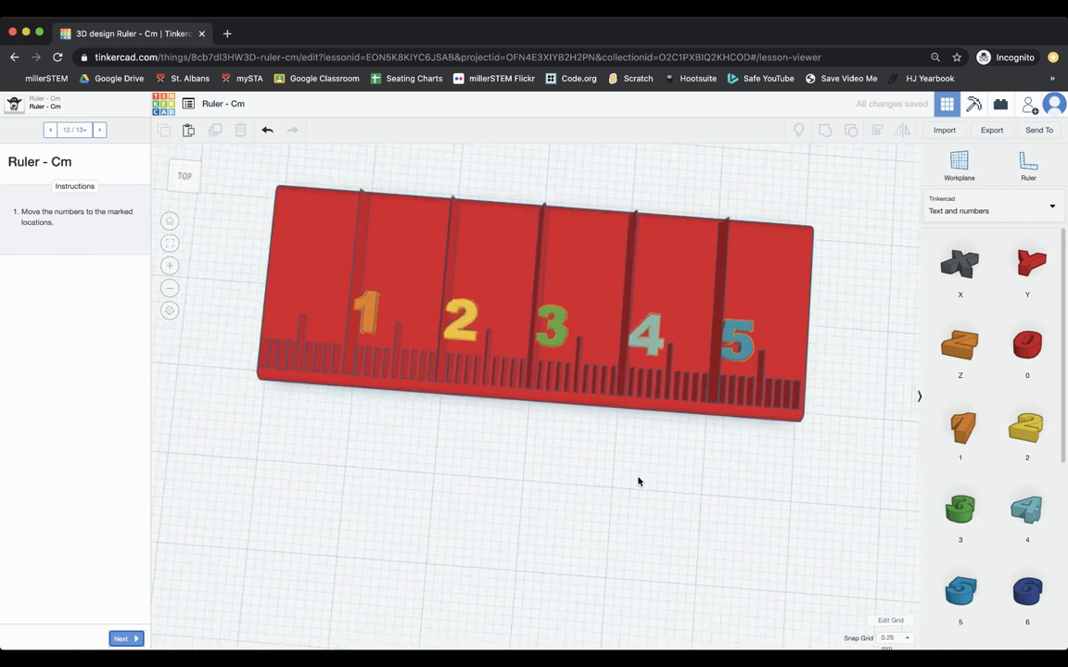
pyautogui.scroll(2, 664, 490)
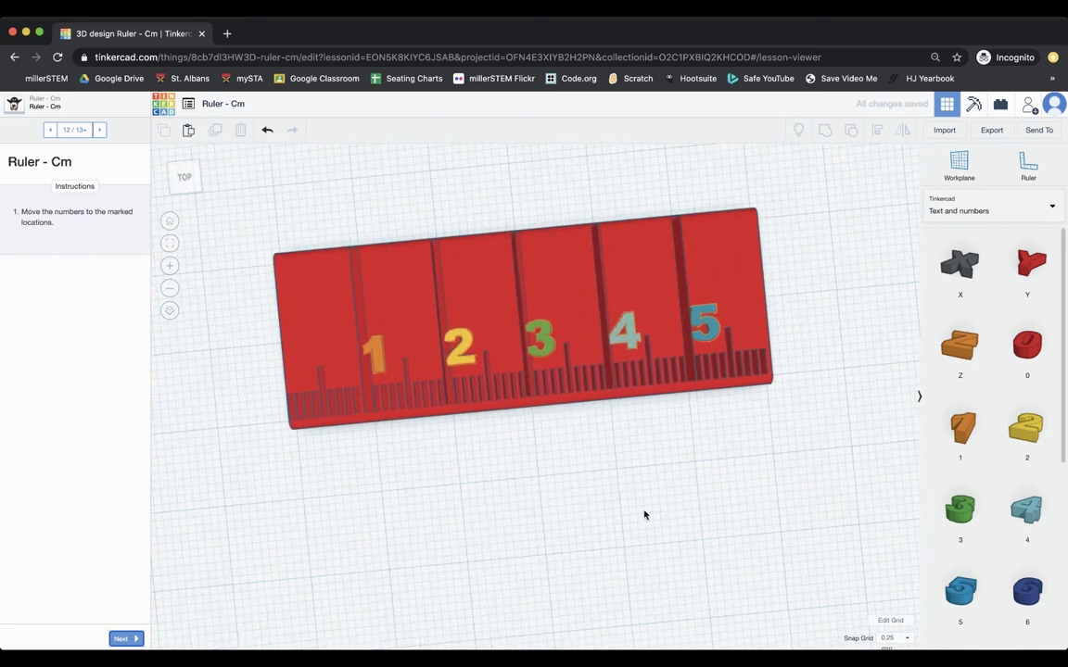
pyautogui.click(122, 638)
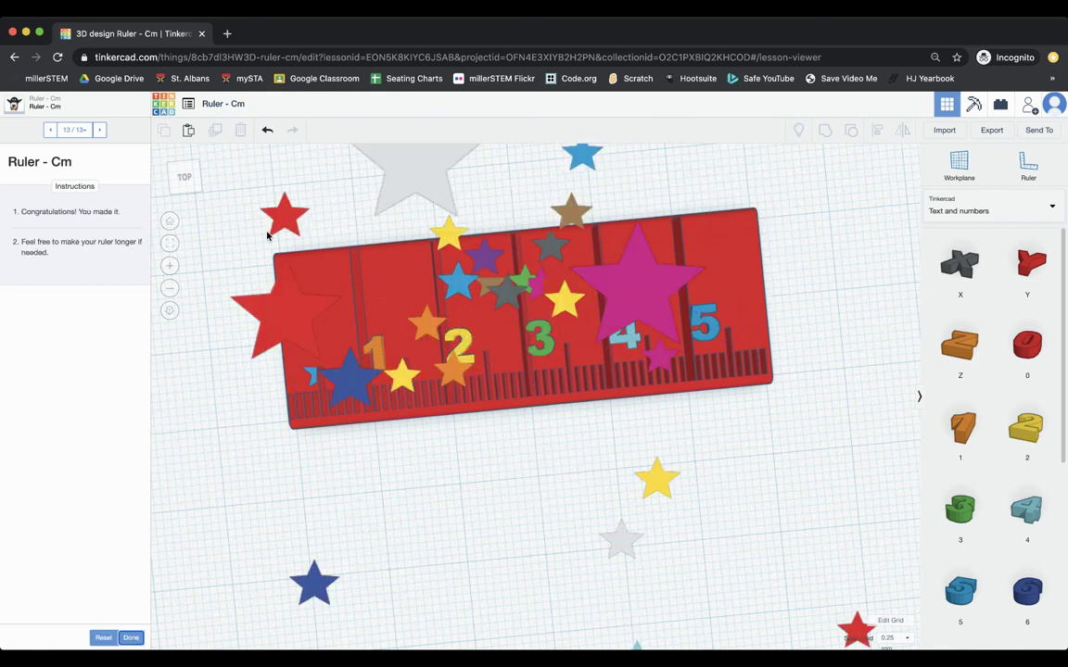
# Step: Select the ruler base together with all five numbers and group them into one solid shape
pyautogui.moveTo(229, 205); pyautogui.dragTo(831, 473)
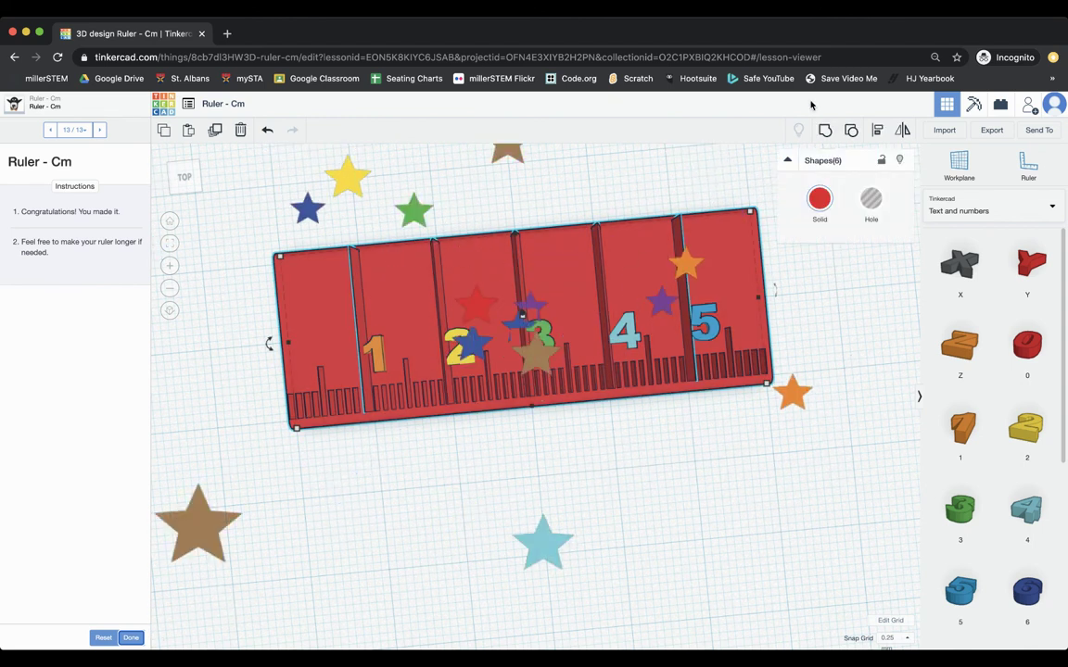
pyautogui.click(825, 130)
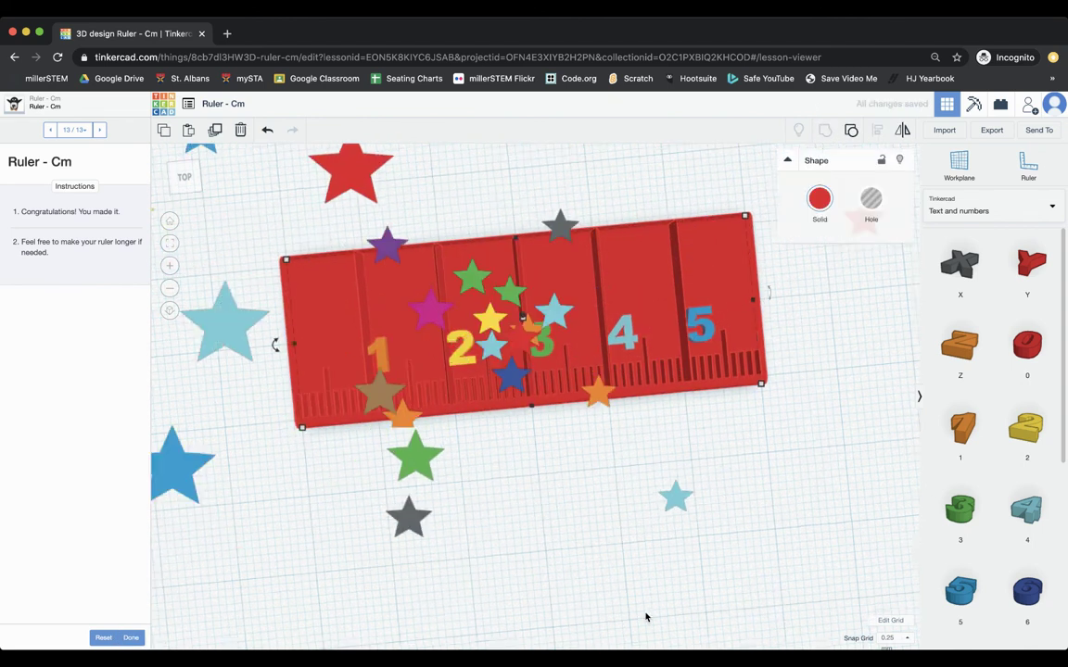
pyautogui.moveTo(730, 616); pyautogui.dragTo(651, 529, button='right')
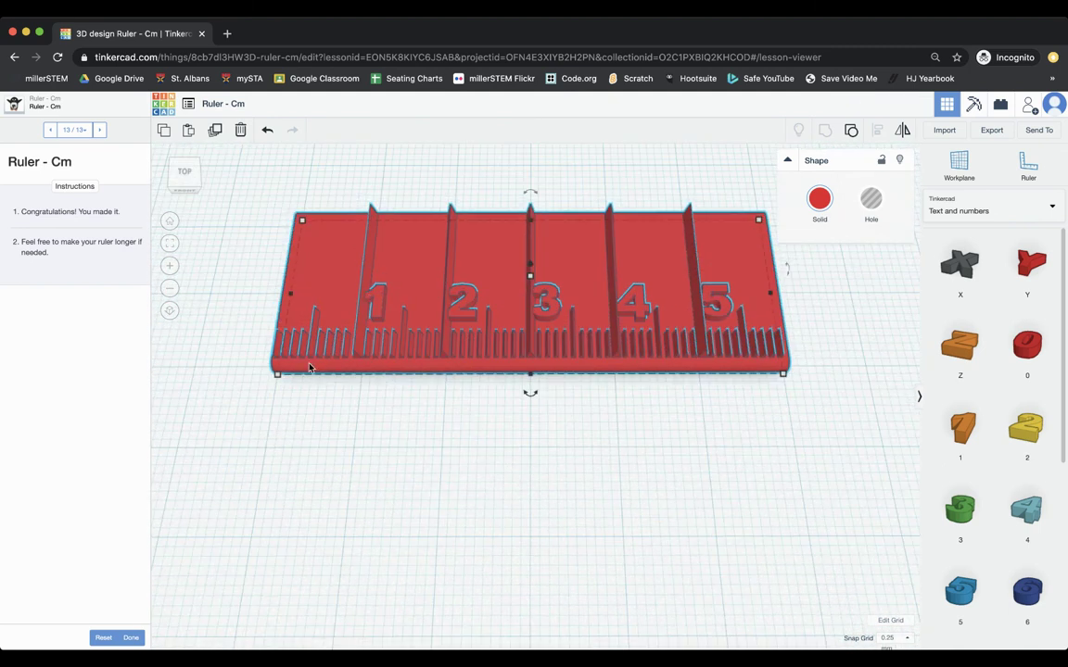
pyautogui.moveTo(348, 420); pyautogui.dragTo(328, 471, button='right')
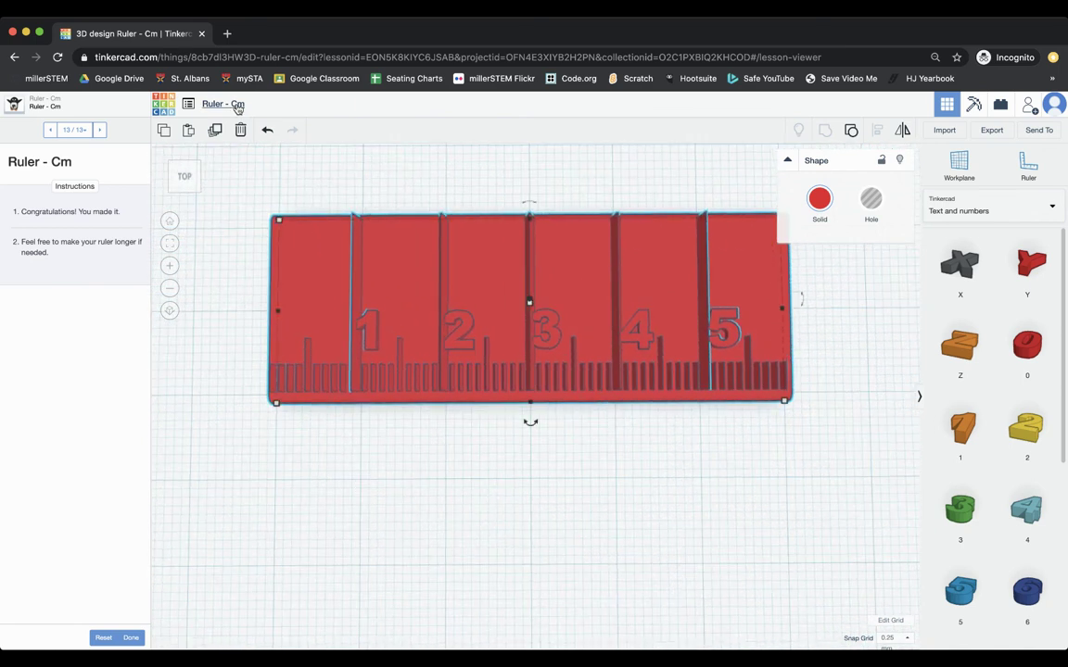
# Step: Rename the design by adding the designer's first initial and last name after "Ruler - Cm"
pyautogui.click(238, 107)
pyautogui.click(250, 104)
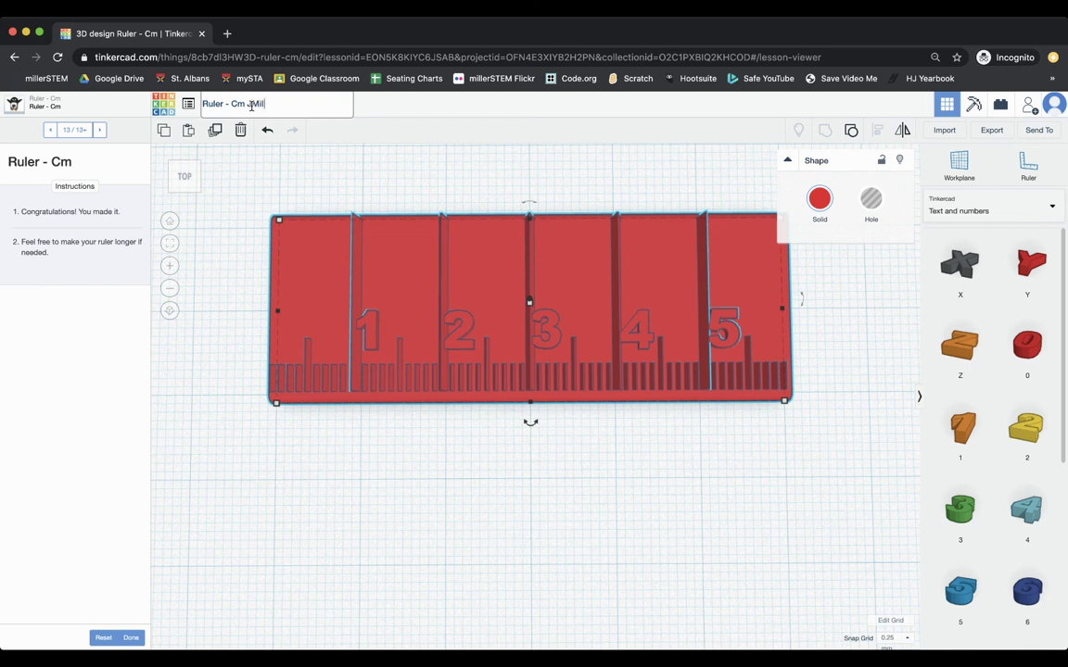
pyautogui.press('Return')
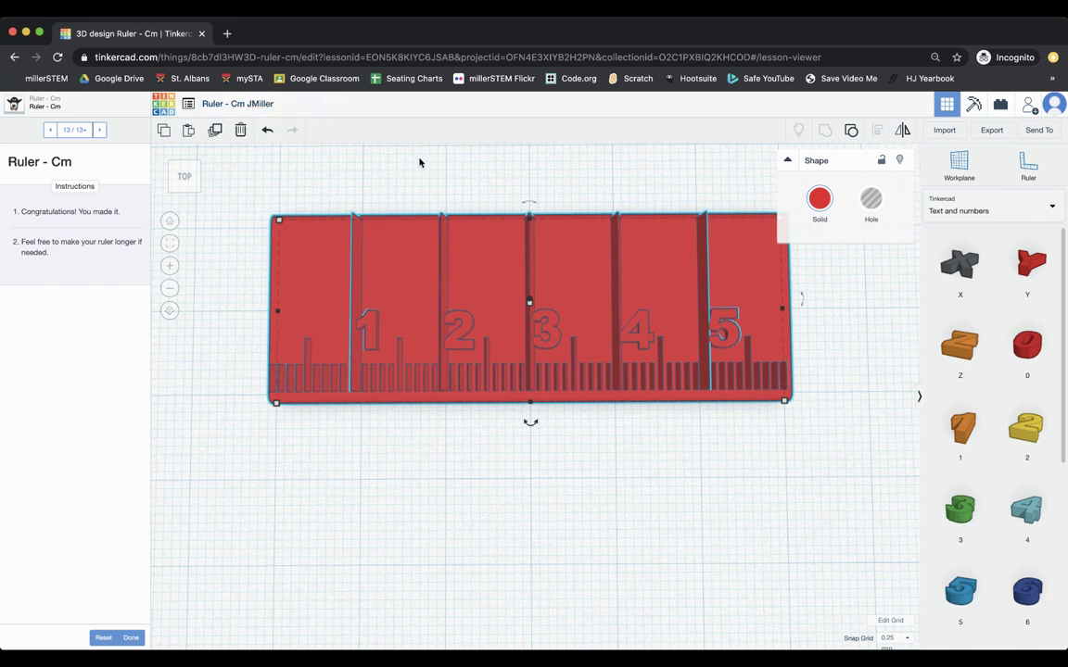